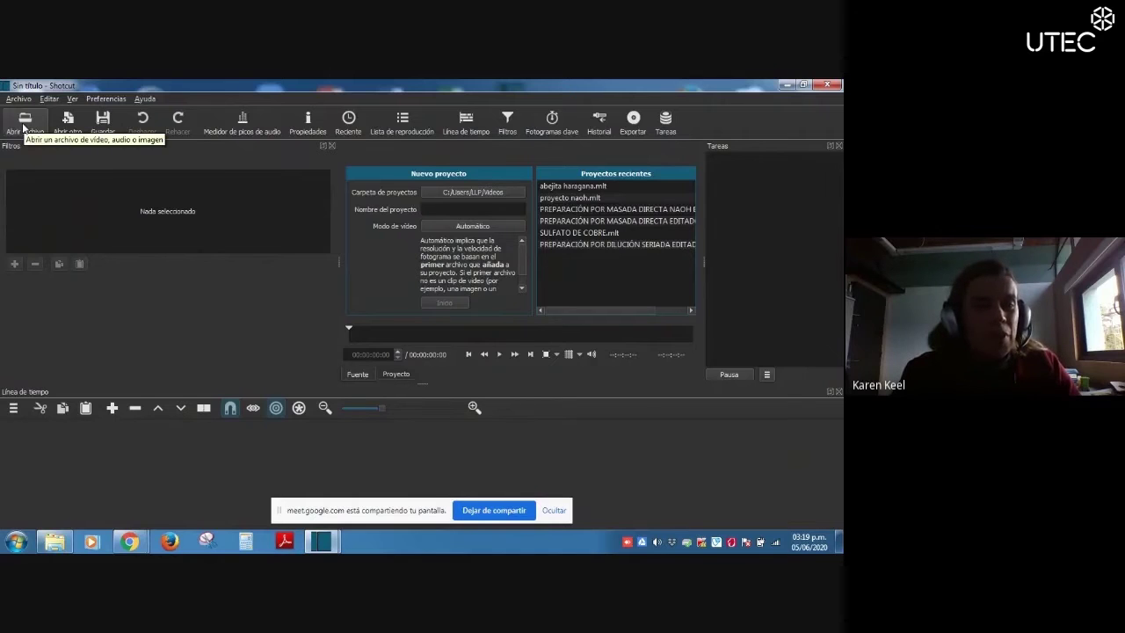
# Open the video file Capture_20200520_14 from the 5 junio 2020 folder and pause its playback.
pyautogui.click(24, 123)
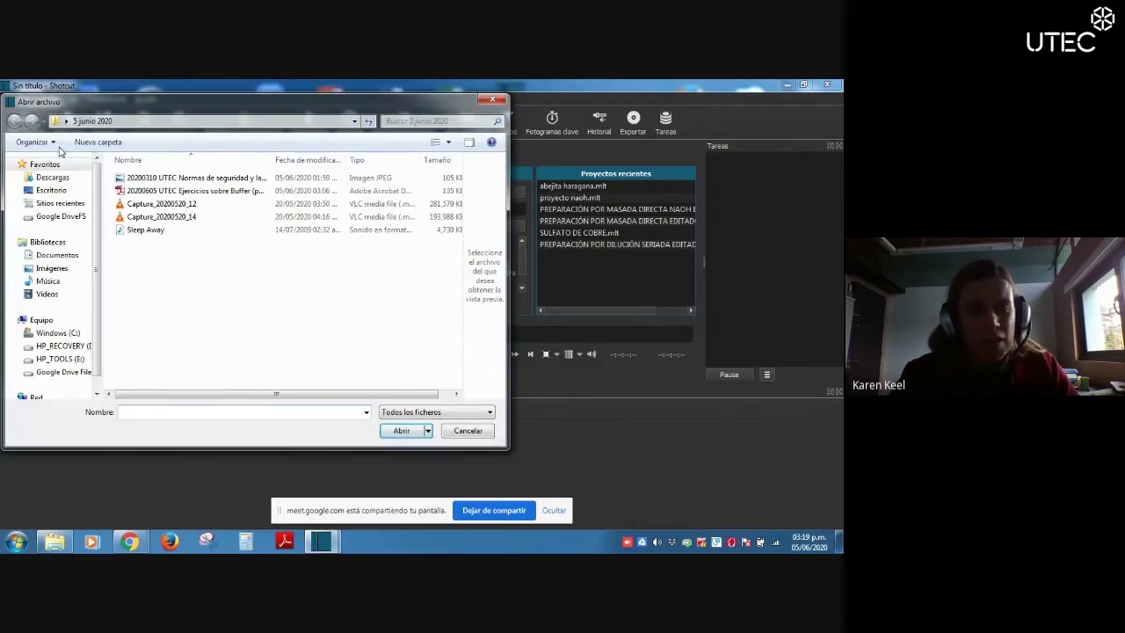
pyautogui.click(188, 207)
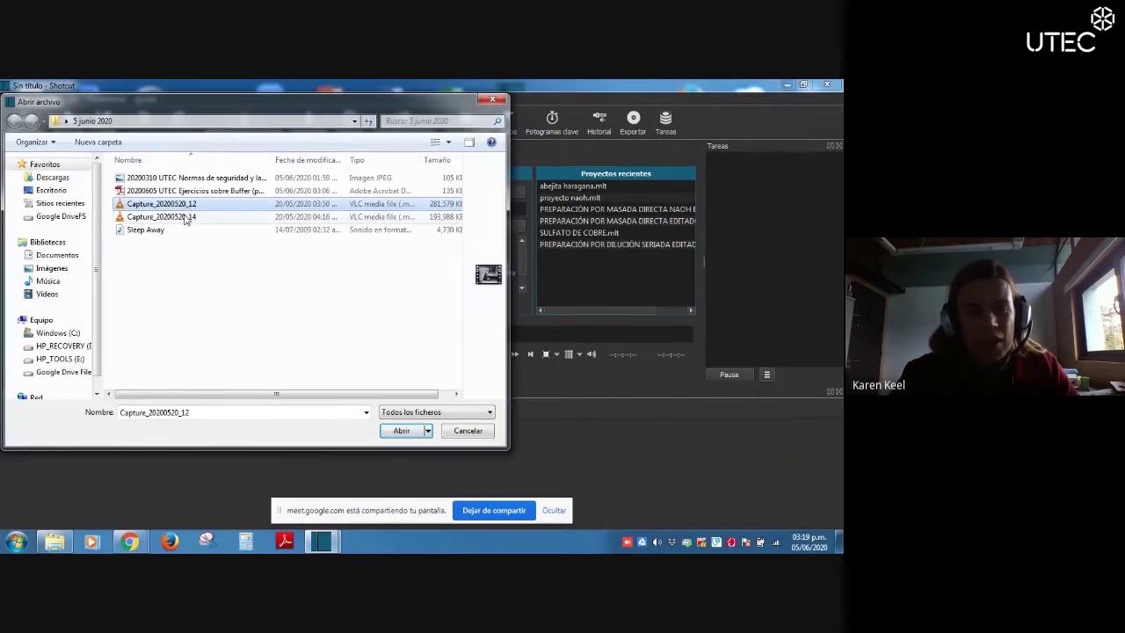
pyautogui.click(185, 221)
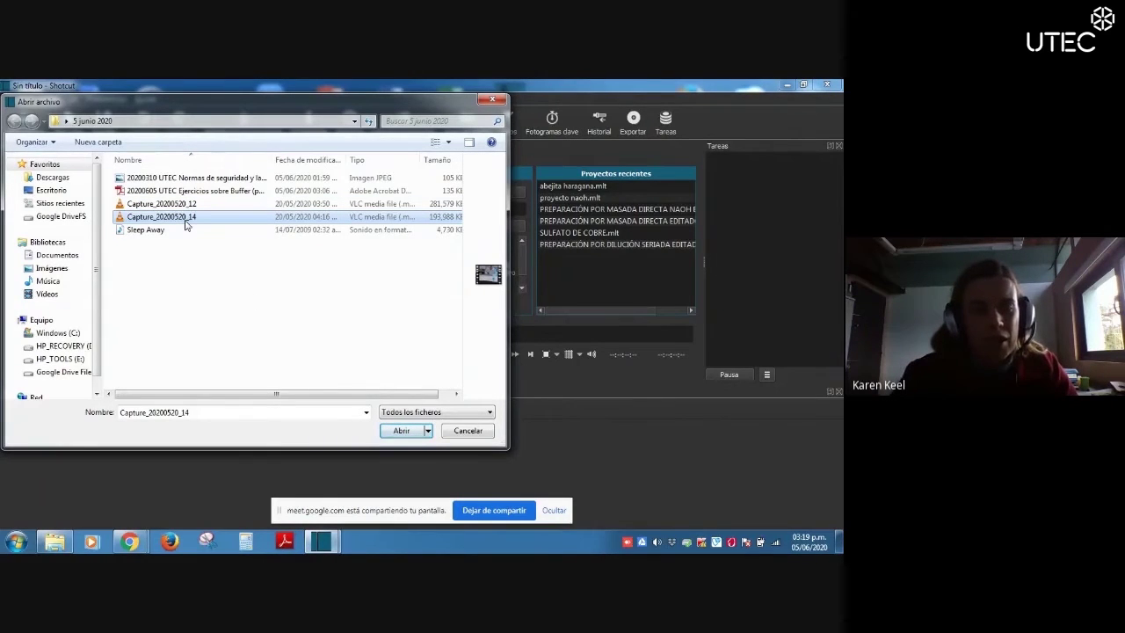
pyautogui.click(400, 431)
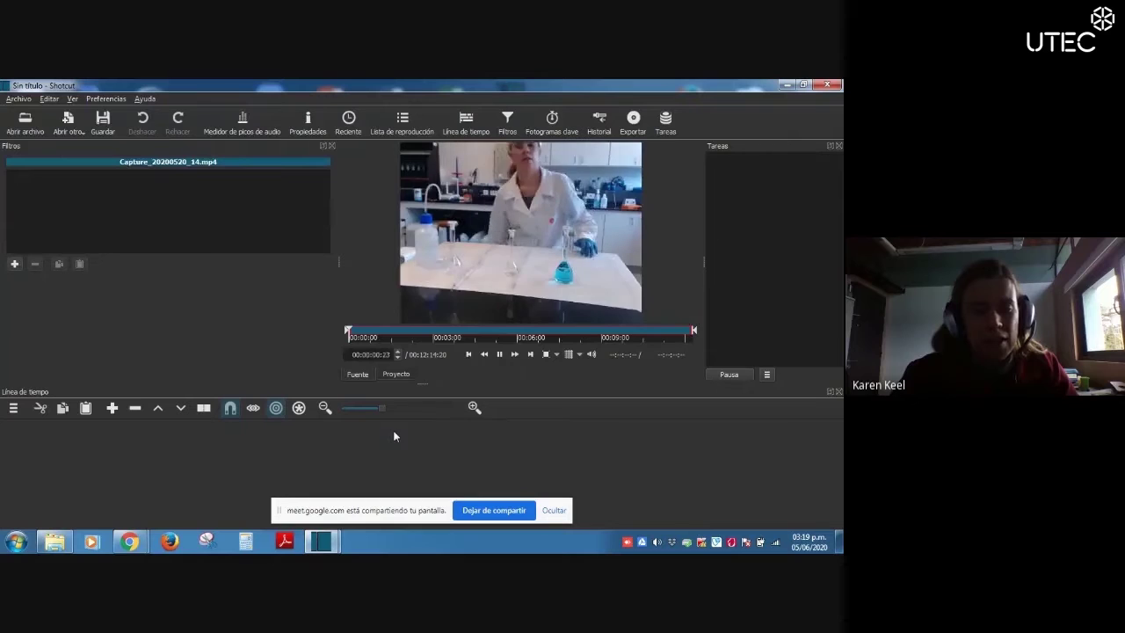
pyautogui.click(499, 353)
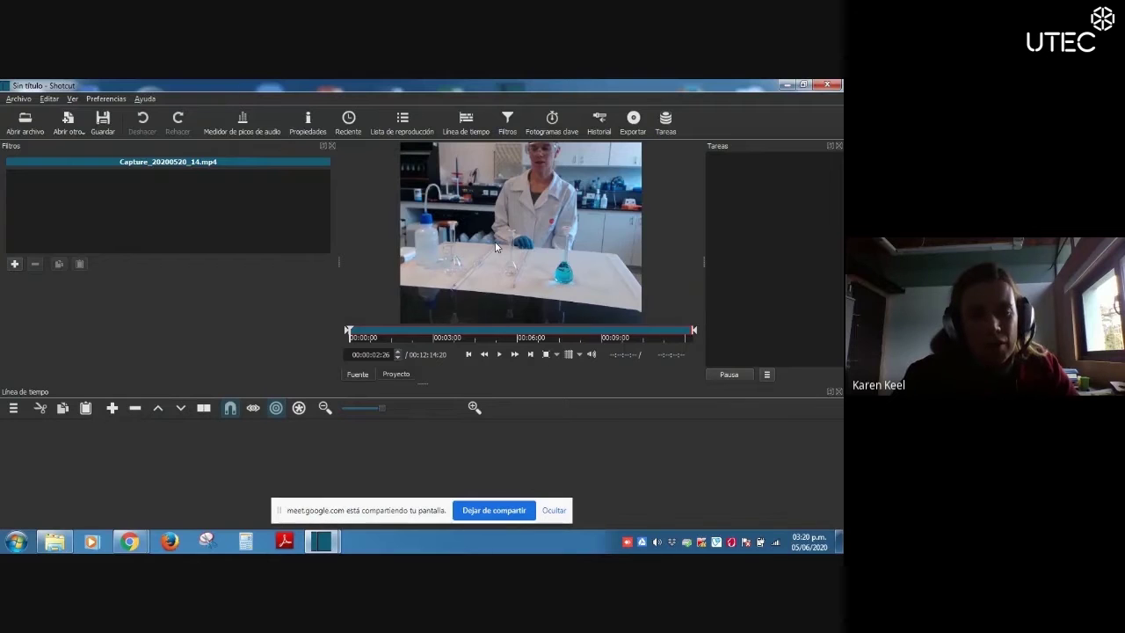
# Place the opened clip at the start of a V1 track on the timeline and play its first seconds.
pyautogui.moveTo(495, 248); pyautogui.dragTo(287, 455)
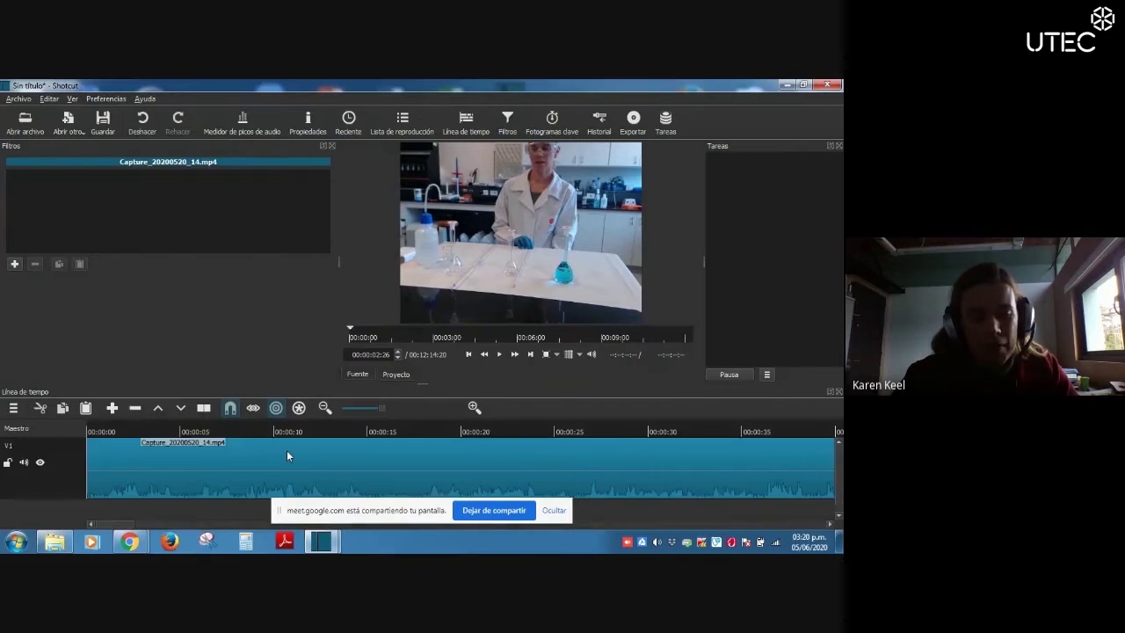
pyautogui.click(287, 455)
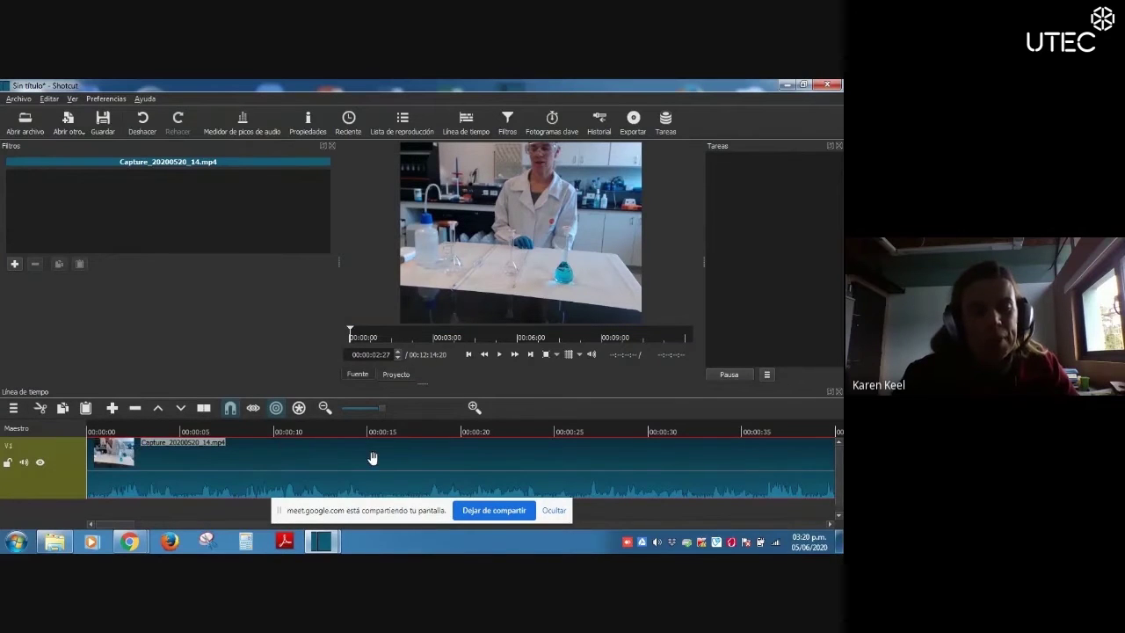
pyautogui.click(99, 430)
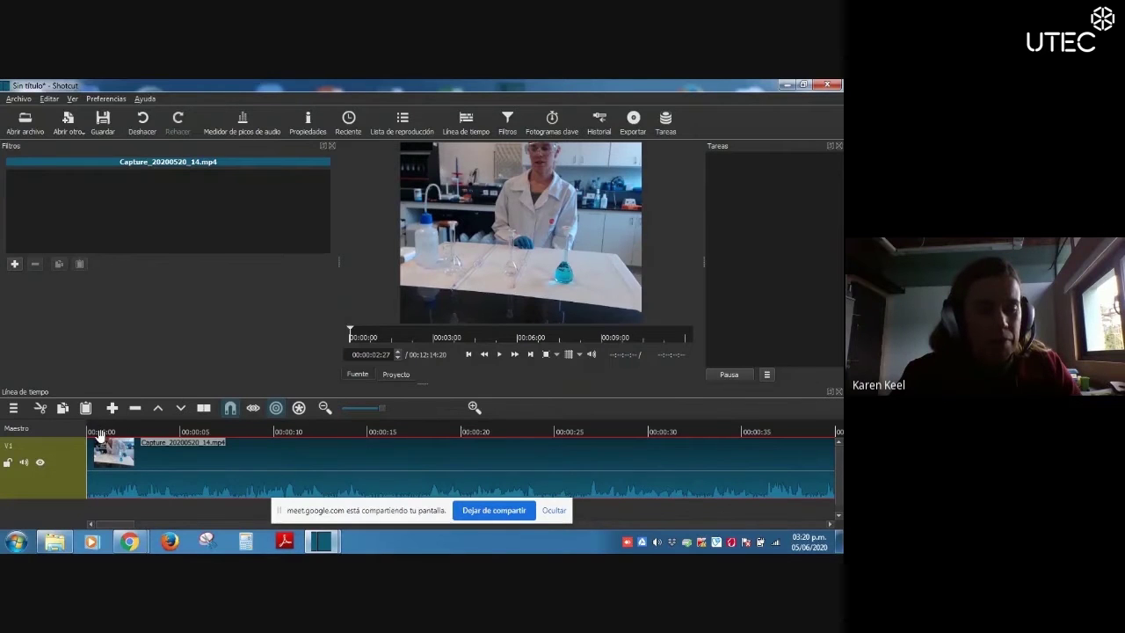
pyautogui.click(499, 354)
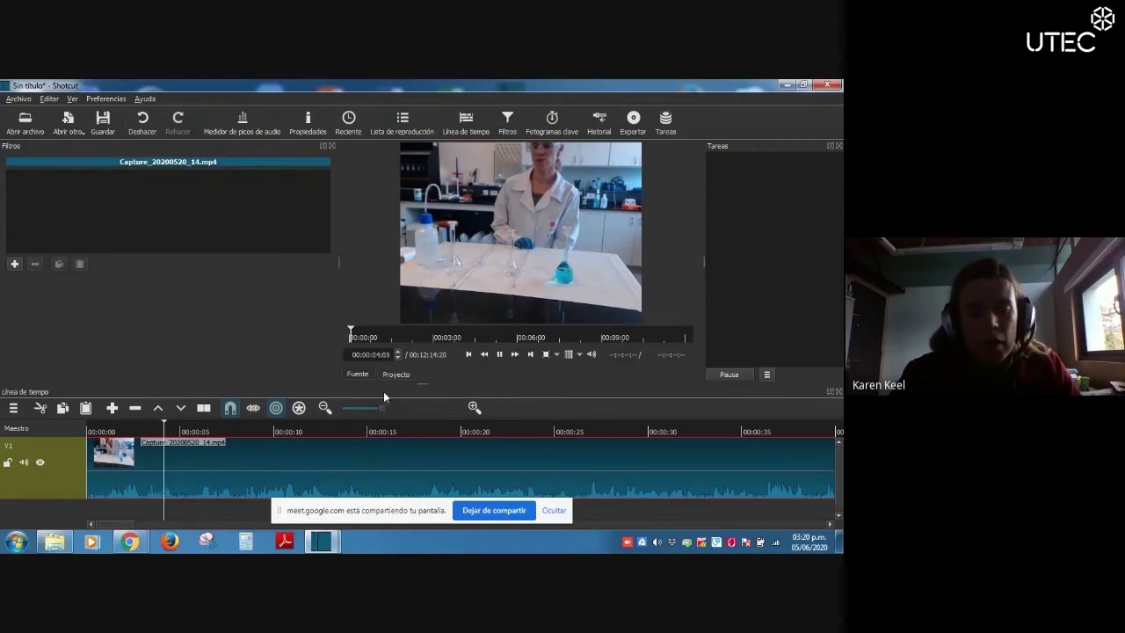
pyautogui.press('space')
# Play the timeline clip from about 00:00:56 to examine where the presenter walks away from the bench.
pyautogui.click(324, 408)
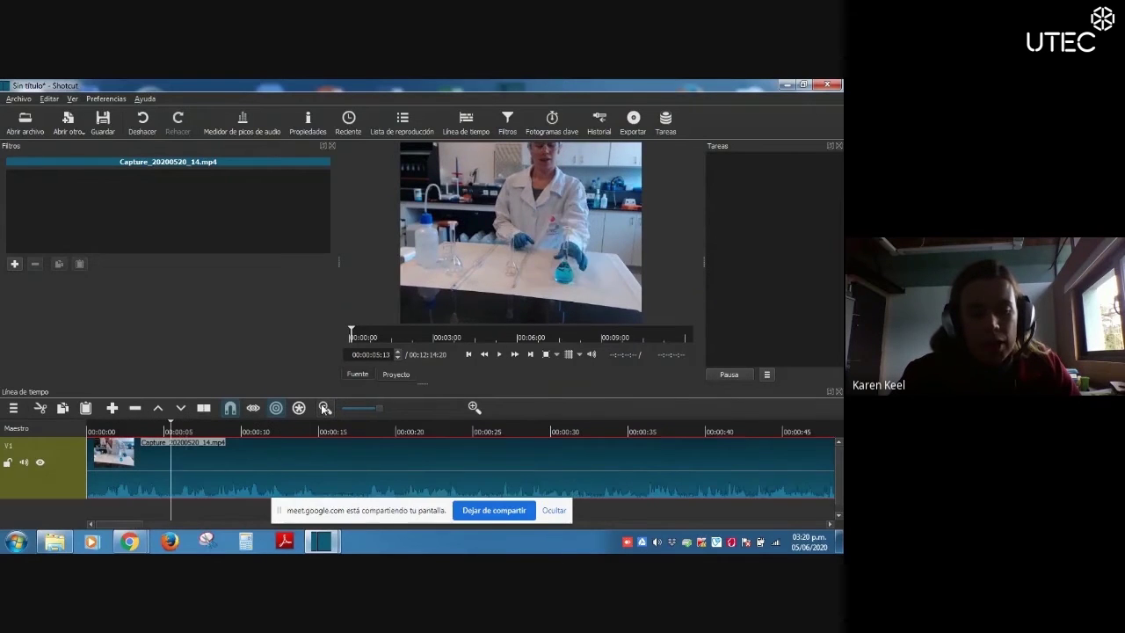
pyautogui.click(325, 408)
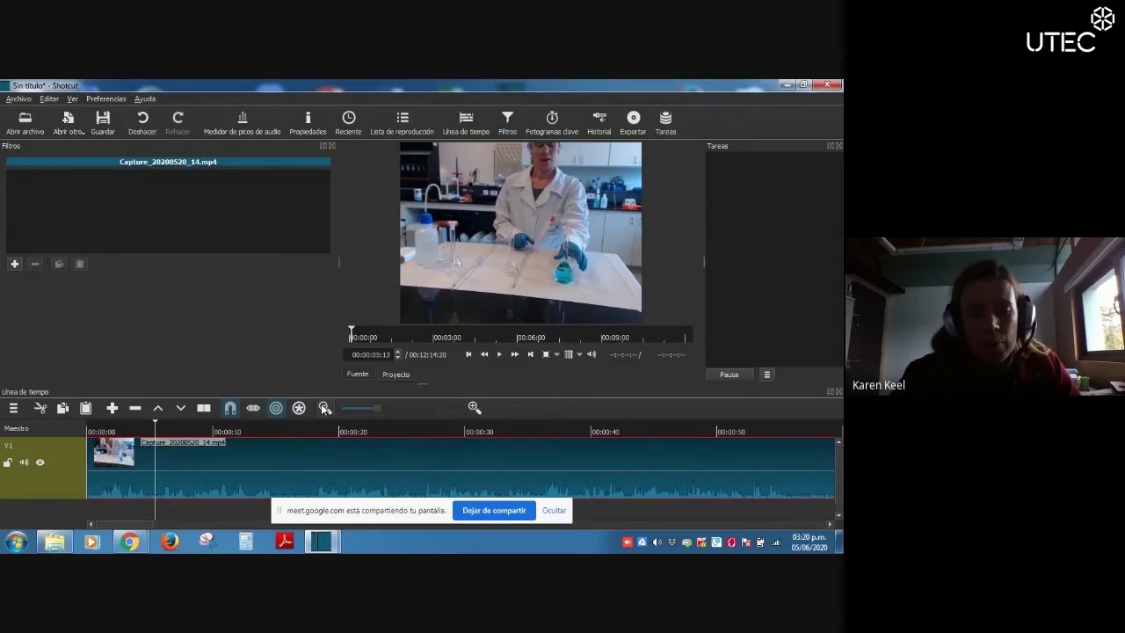
pyautogui.click(324, 408)
pyautogui.click(324, 408)
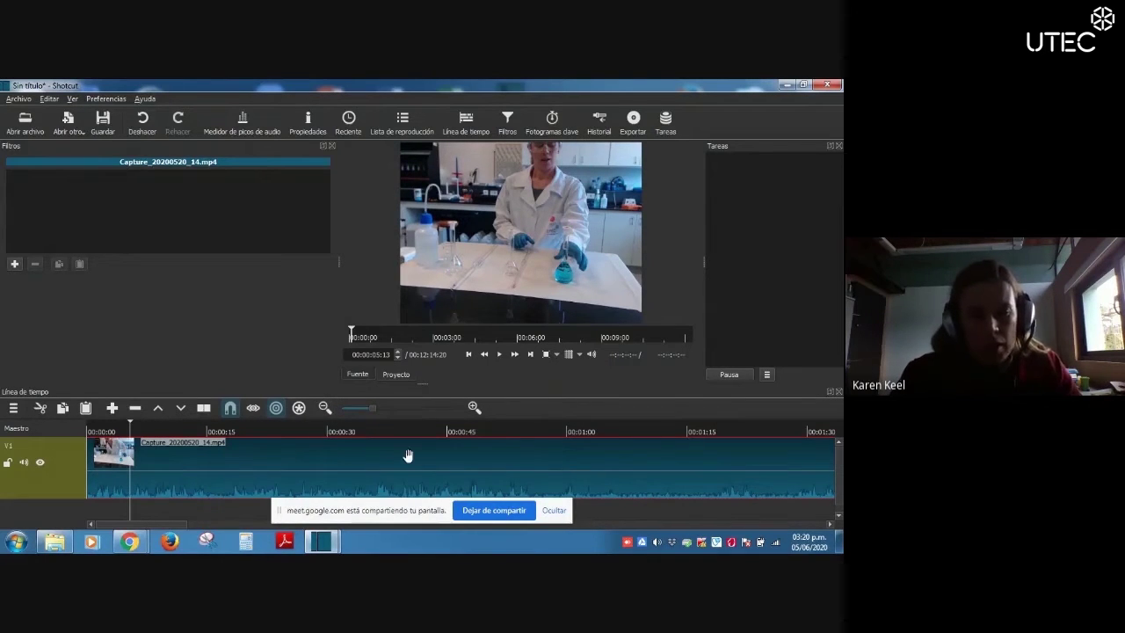
pyautogui.click(534, 433)
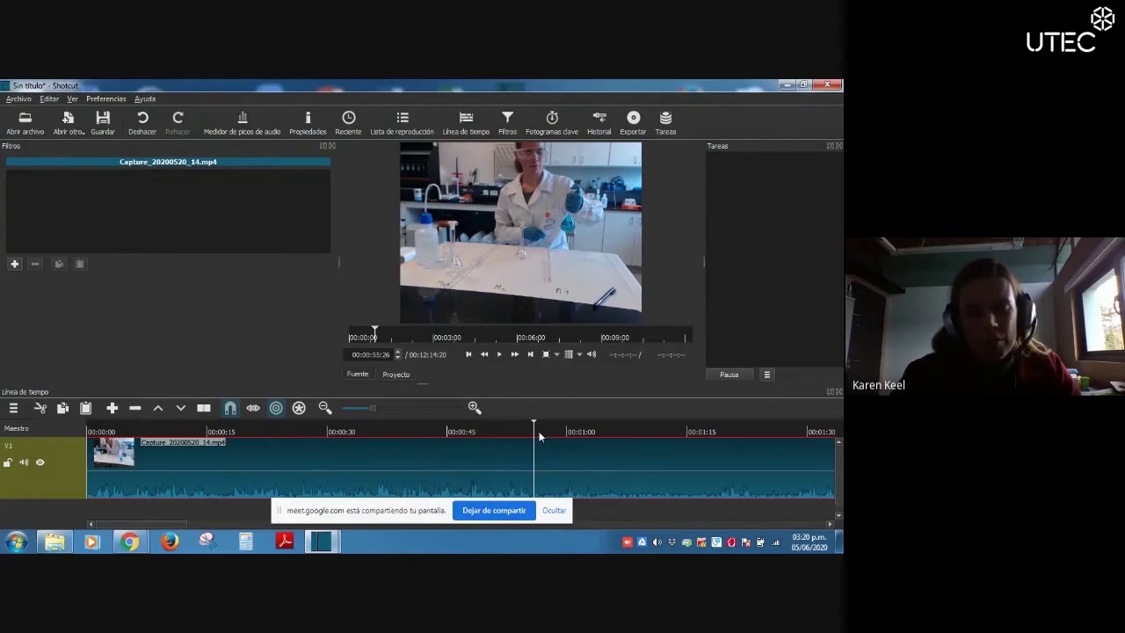
pyautogui.click(539, 433)
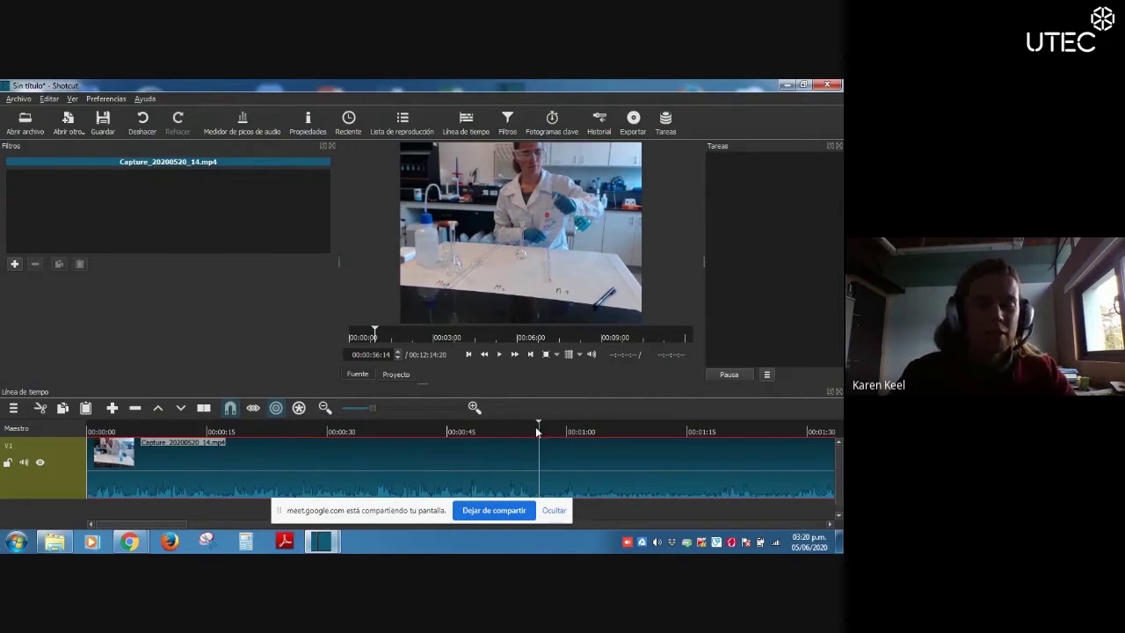
pyautogui.click(499, 354)
pyautogui.click(498, 354)
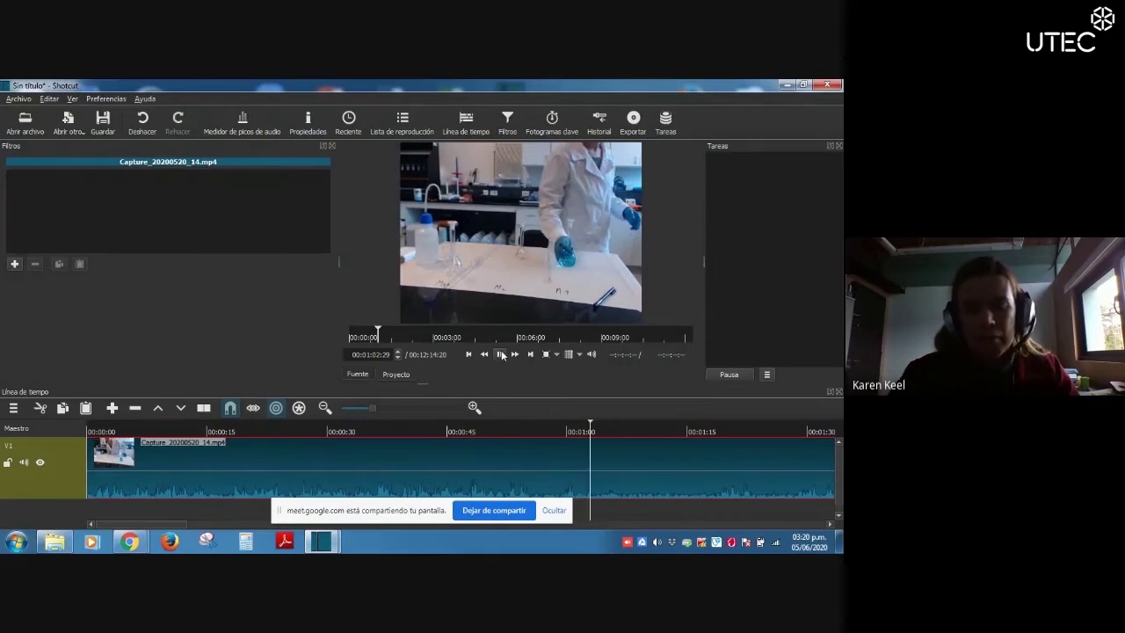
pyautogui.click(500, 354)
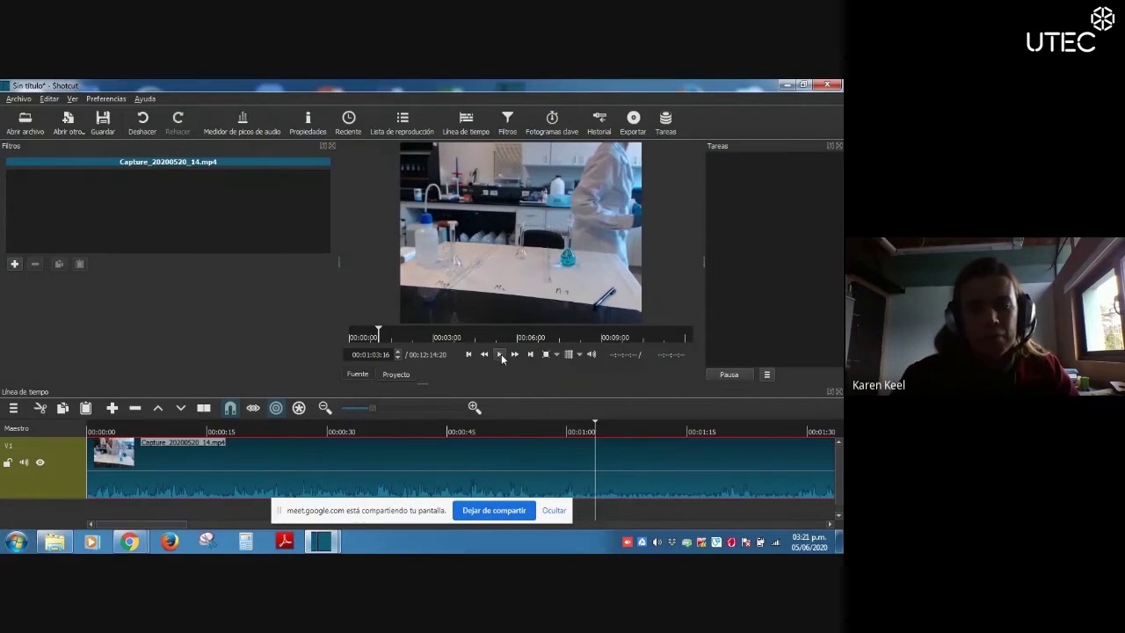
# Split the clip at 00:00:58:17, just before the presenter leaves the bench.
pyautogui.click(565, 431)
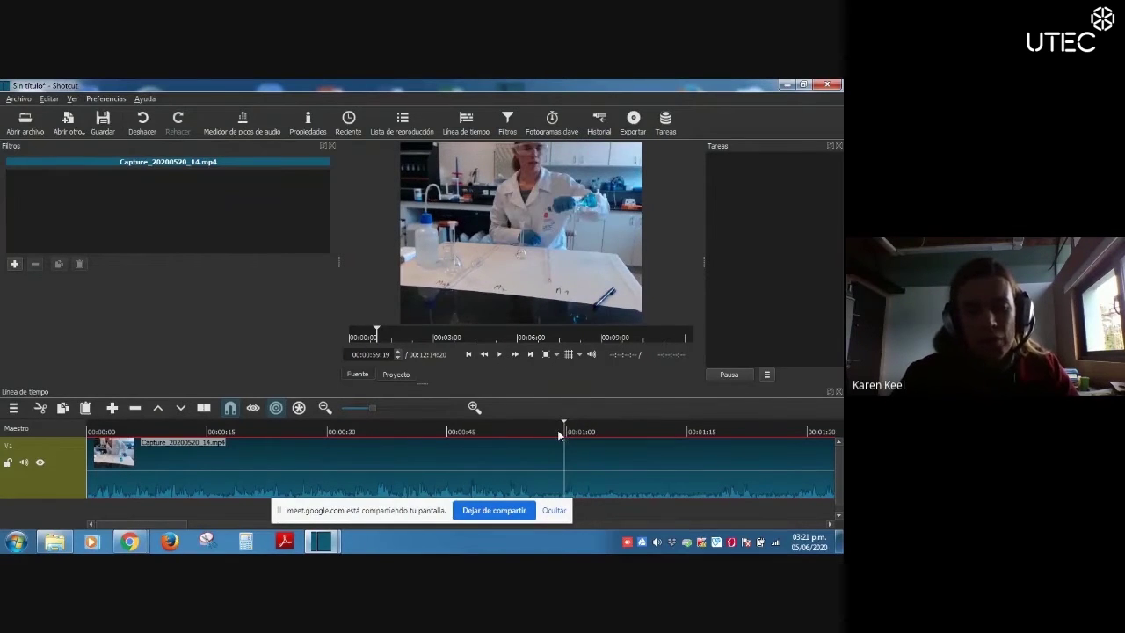
pyautogui.click(553, 430)
pyautogui.click(499, 354)
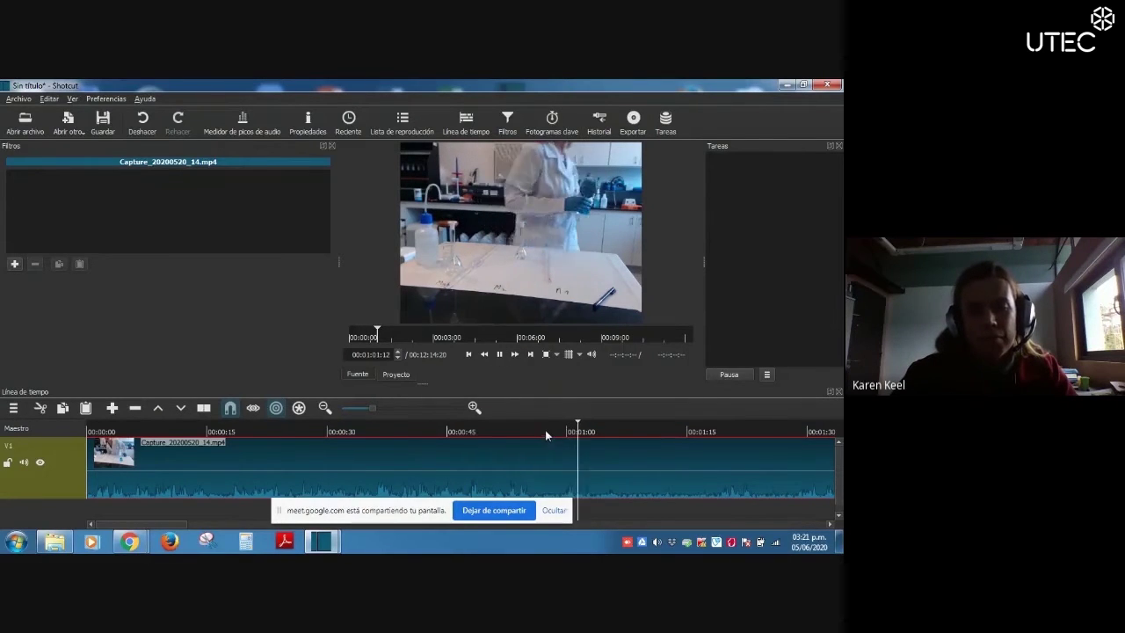
pyautogui.click(545, 430)
pyautogui.click(499, 354)
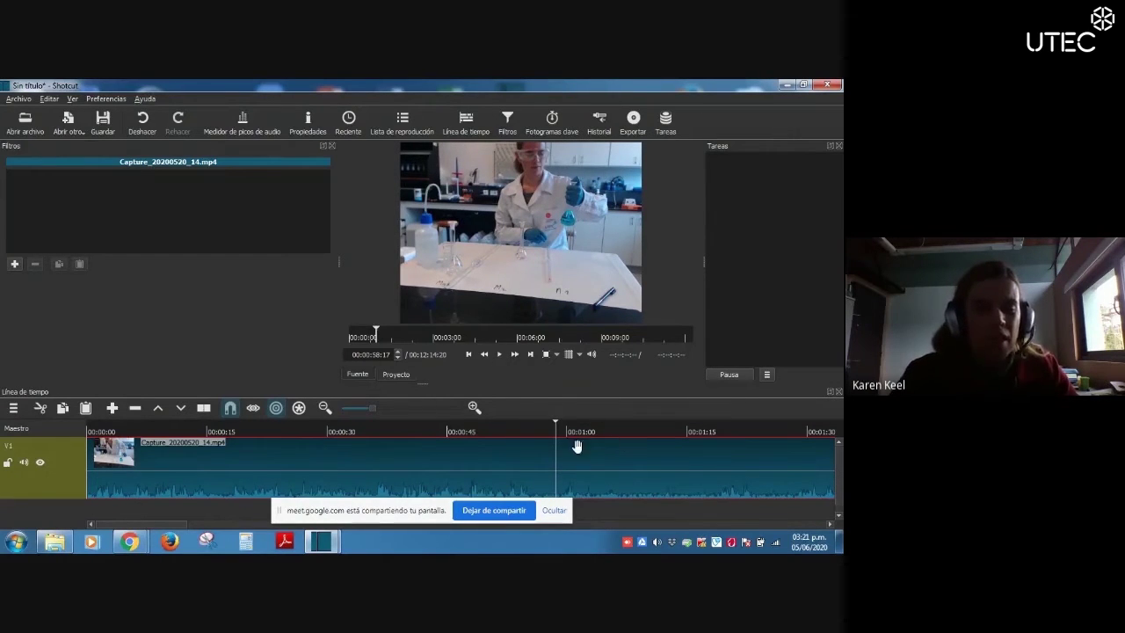
pyautogui.click(202, 410)
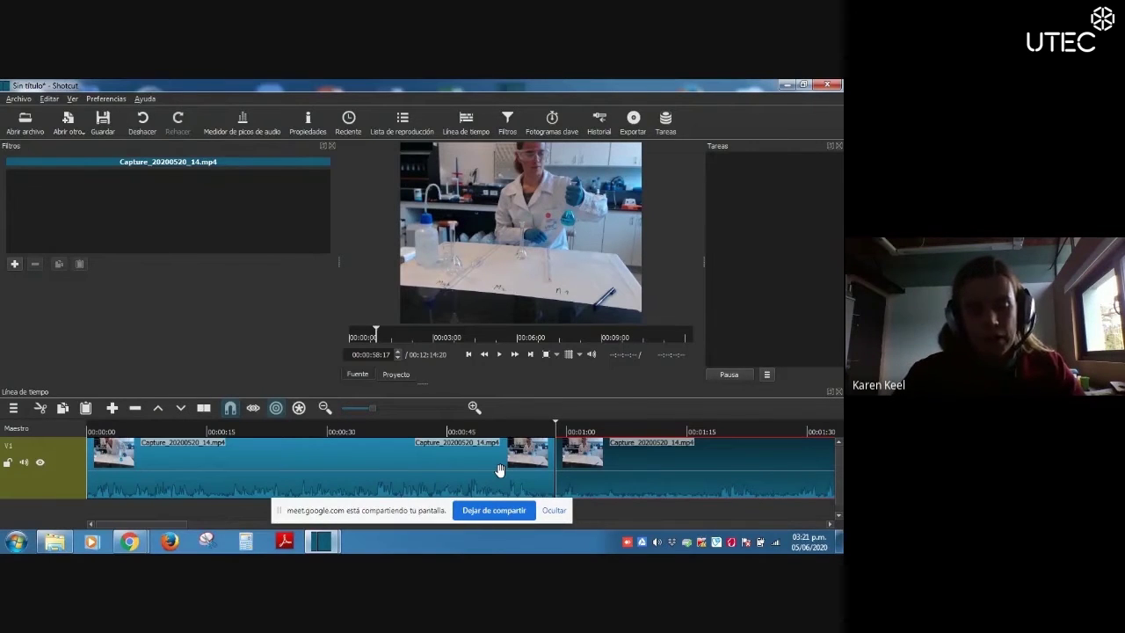
# Split the remaining footage at 00:01:13:09, where the presenter is back at the bench.
pyautogui.click(454, 461)
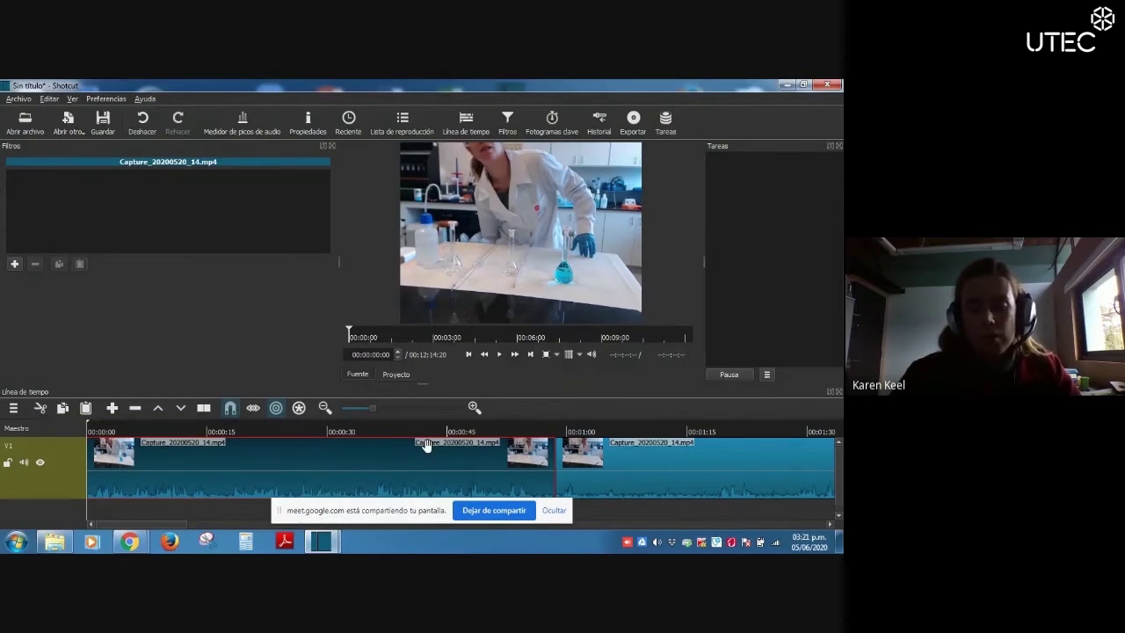
pyautogui.click(563, 431)
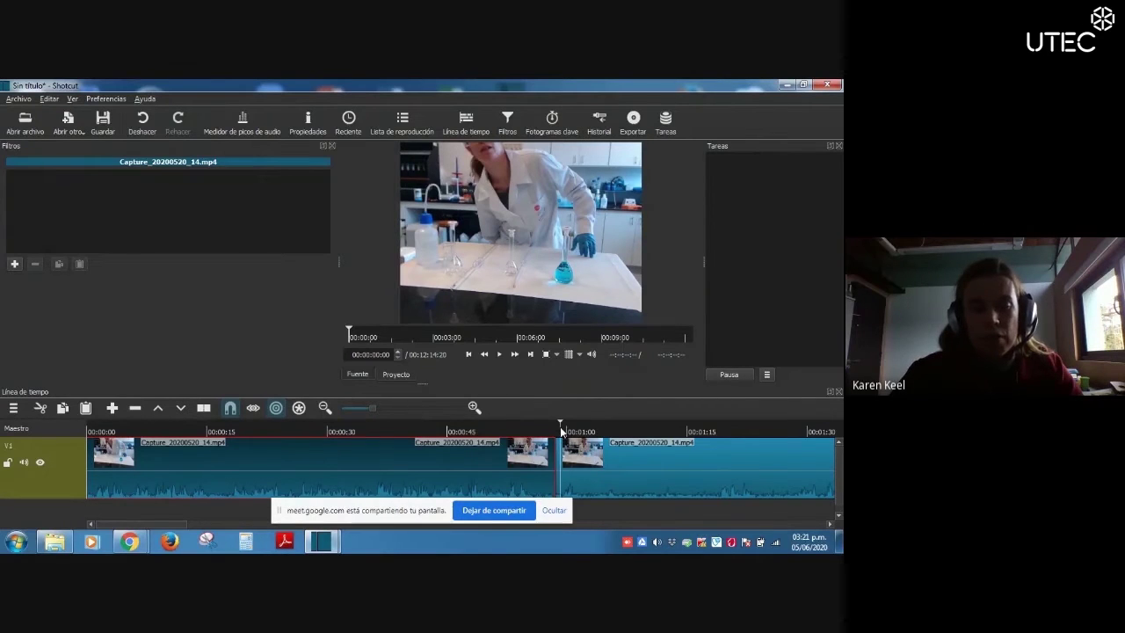
pyautogui.click(612, 432)
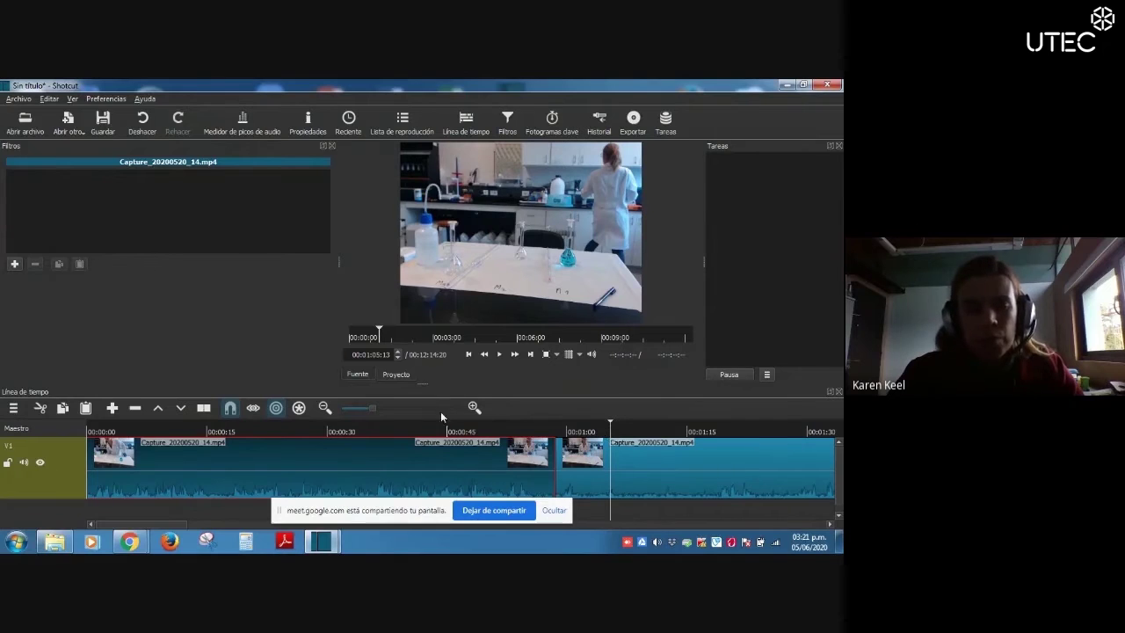
pyautogui.click(499, 355)
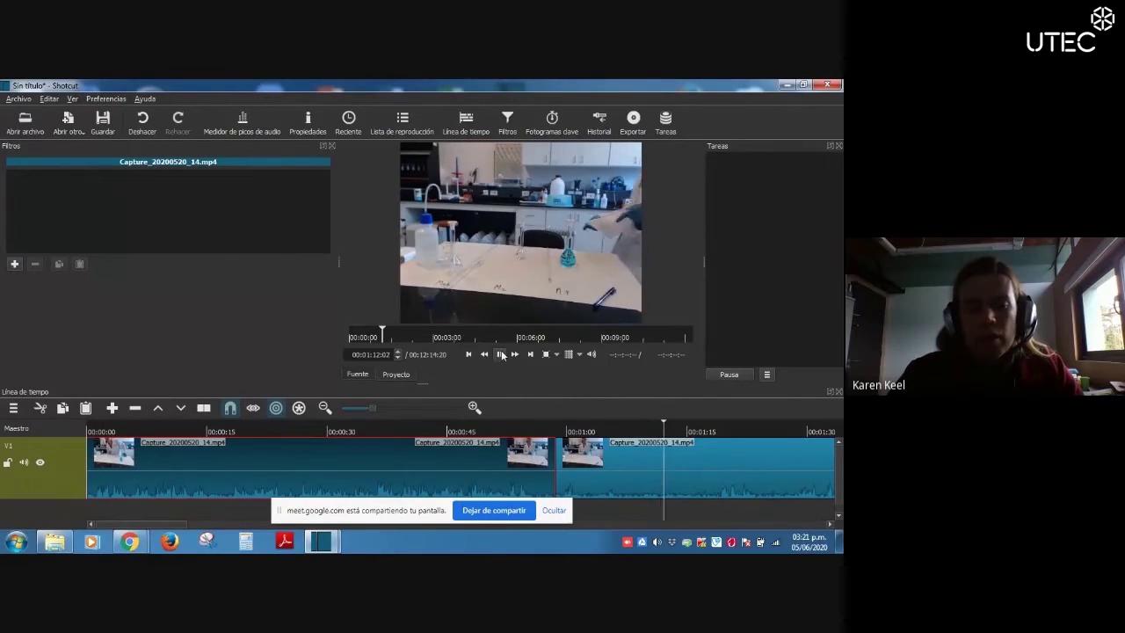
pyautogui.click(501, 355)
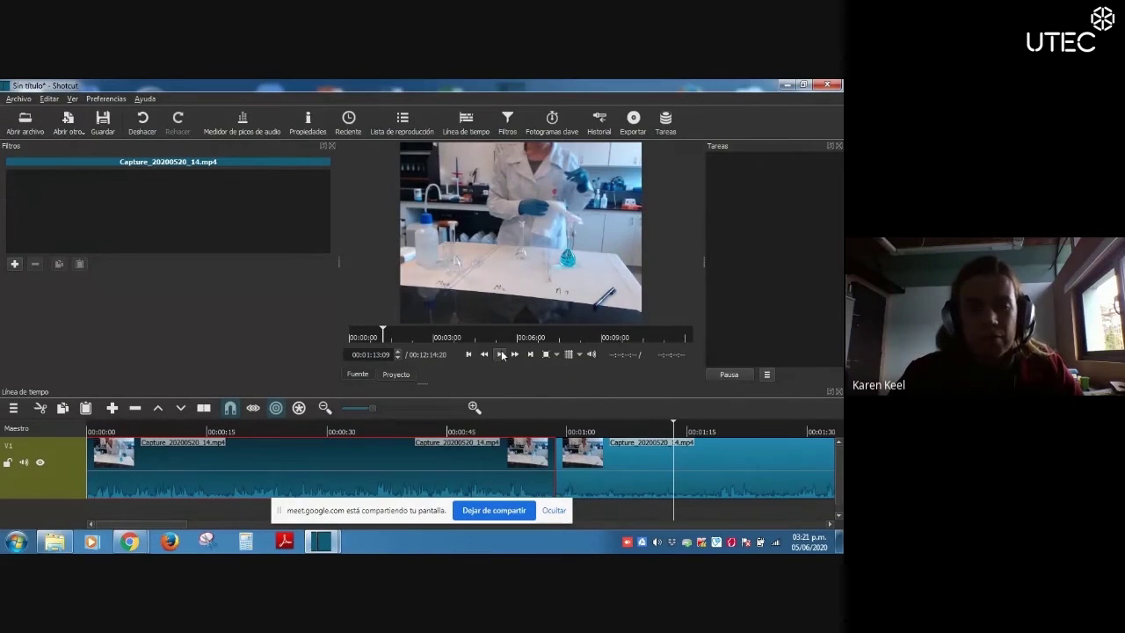
pyautogui.click(206, 408)
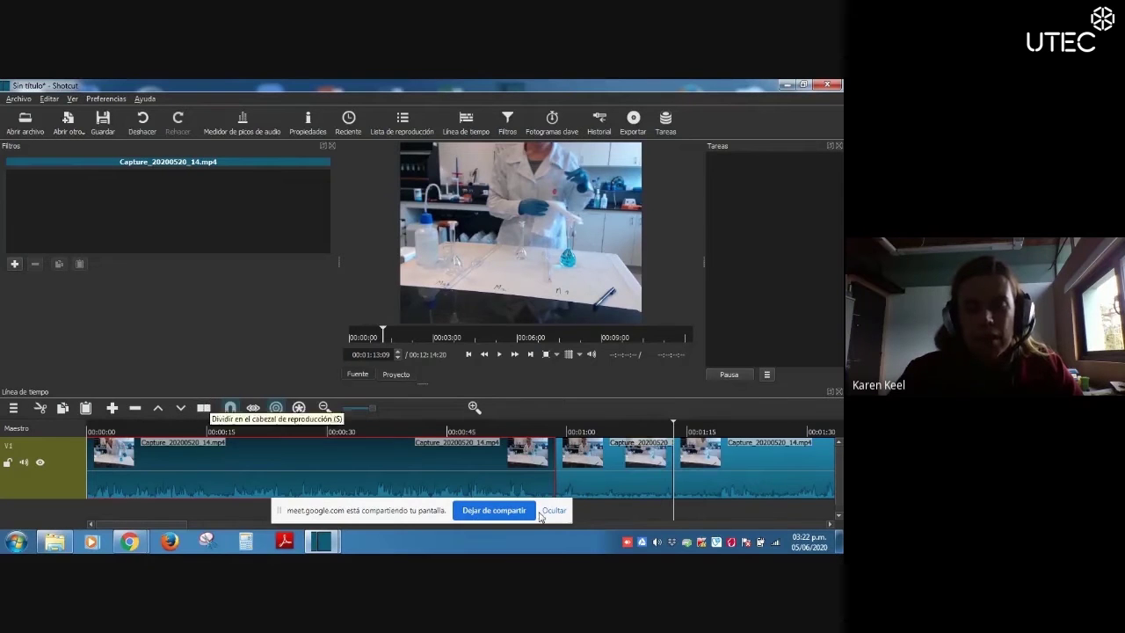
# Cut out the middle segment between the two splits and play across the join.
pyautogui.click(599, 472)
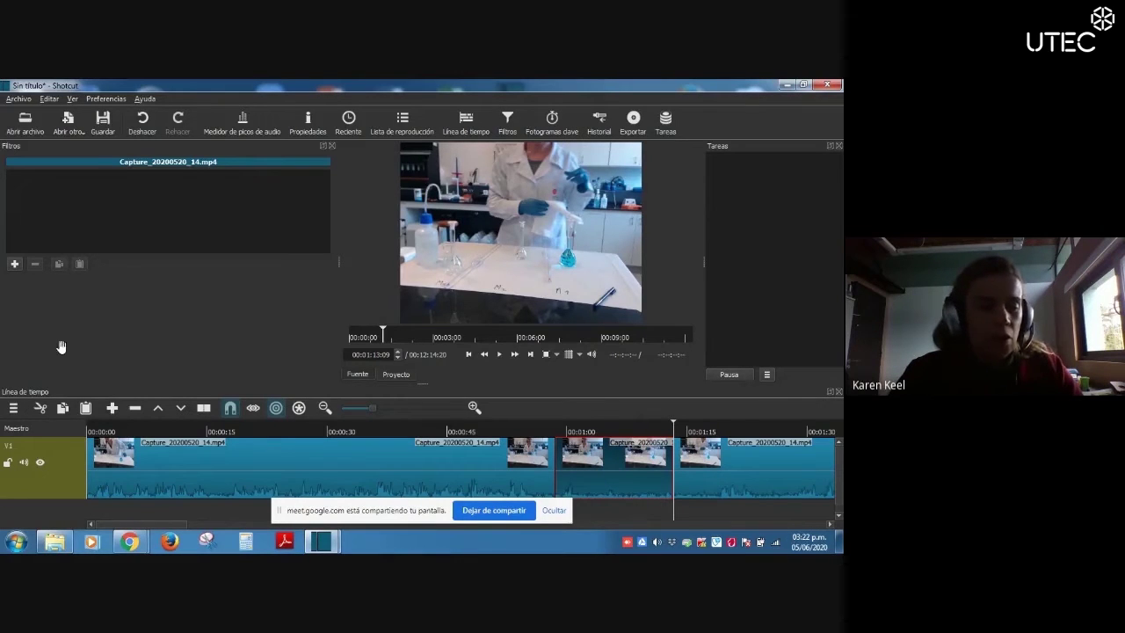
pyautogui.click(40, 409)
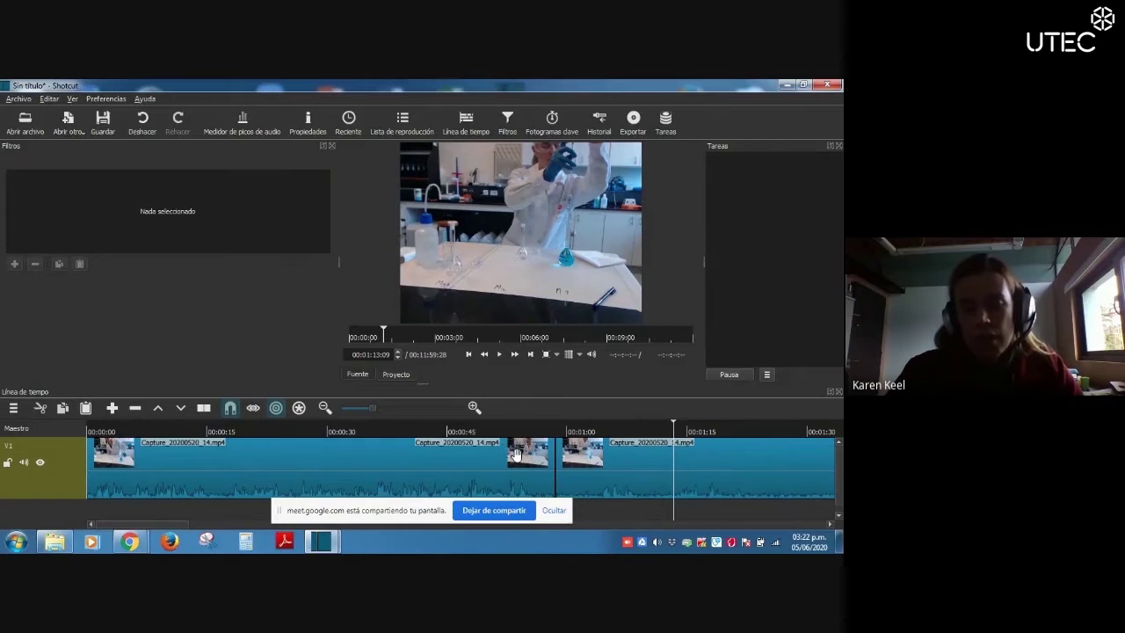
pyautogui.click(548, 430)
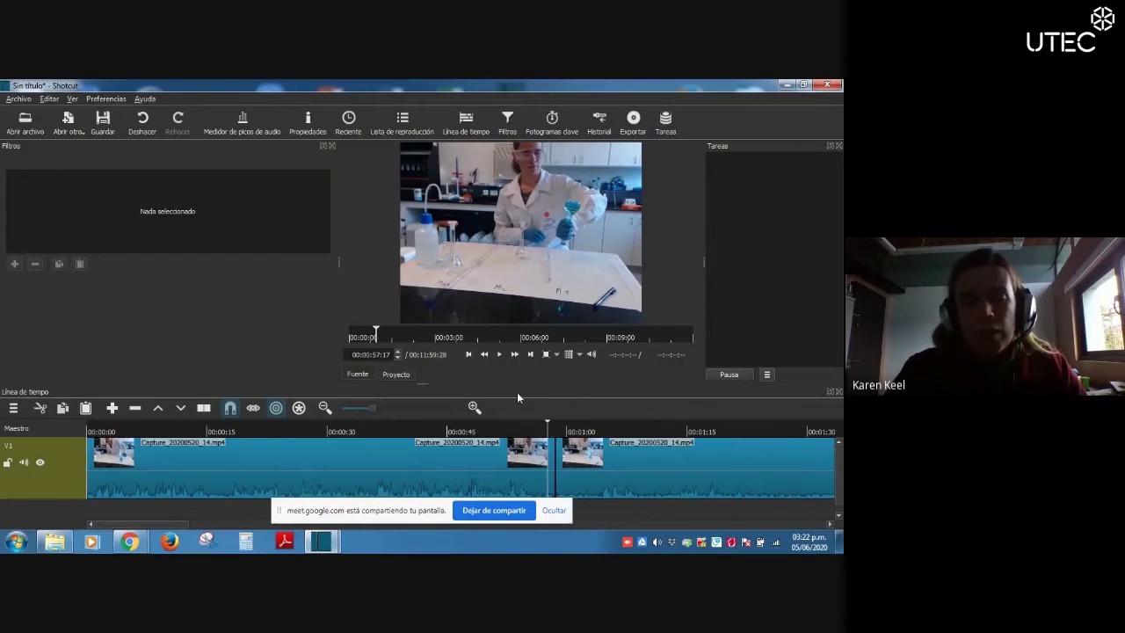
pyautogui.click(503, 353)
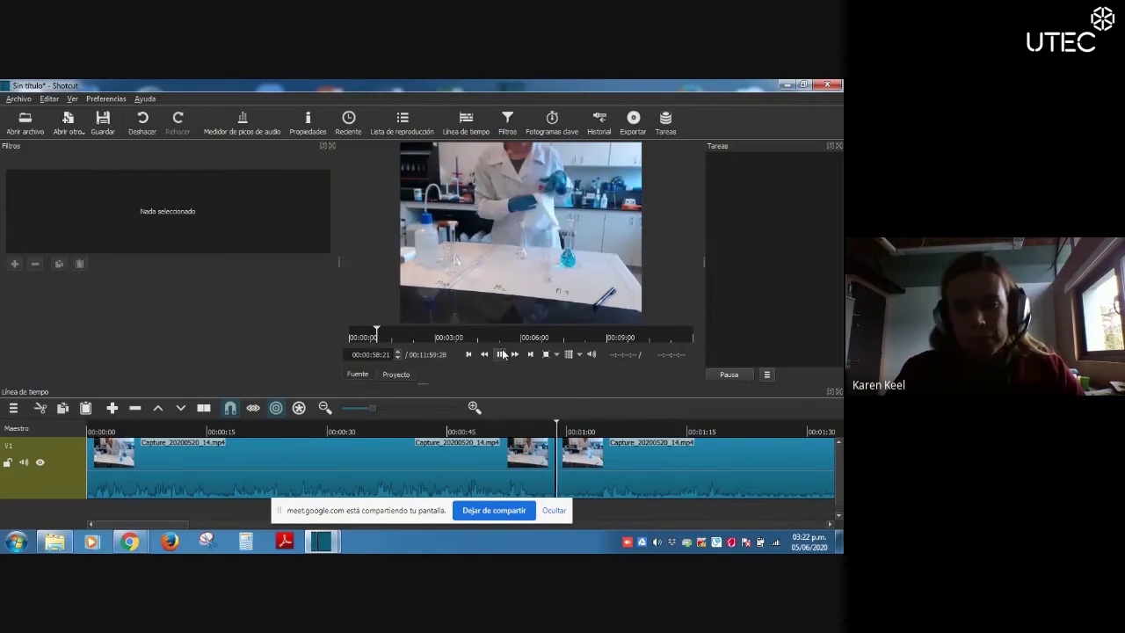
pyautogui.click(503, 354)
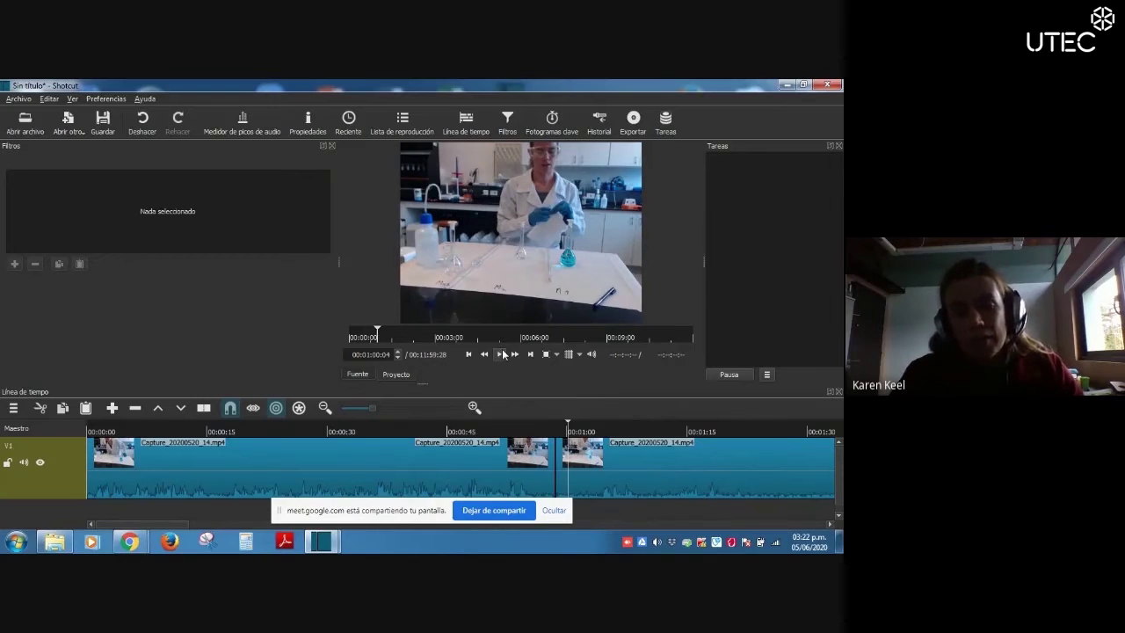
# Replay the join and overlap the second clip onto the first by about one second to create a transition.
pyautogui.click(547, 429)
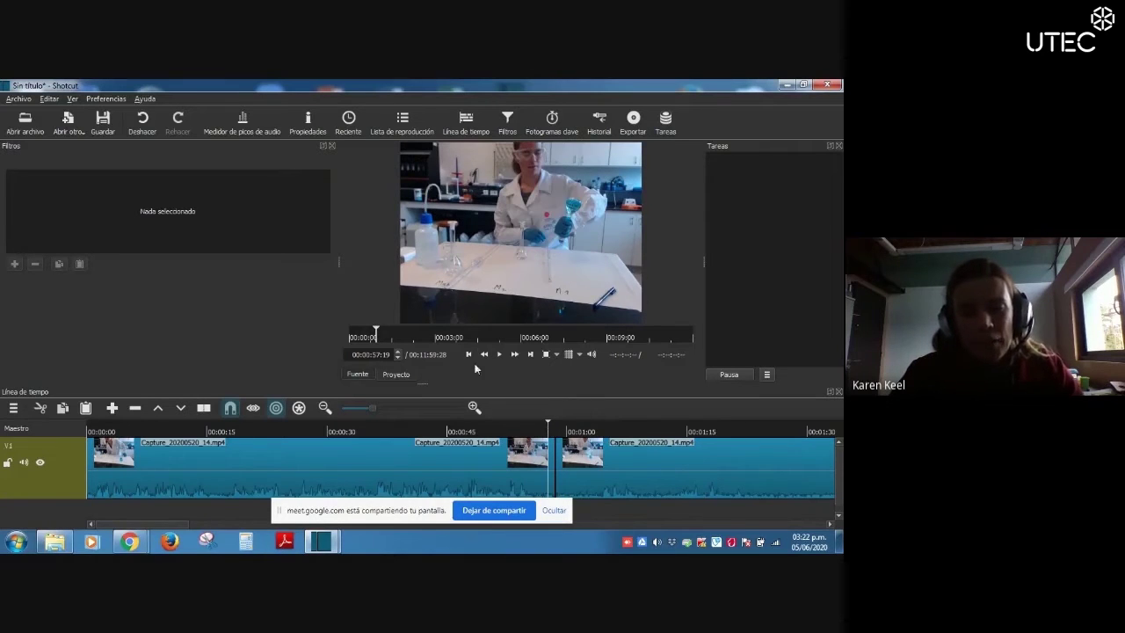
pyautogui.click(501, 354)
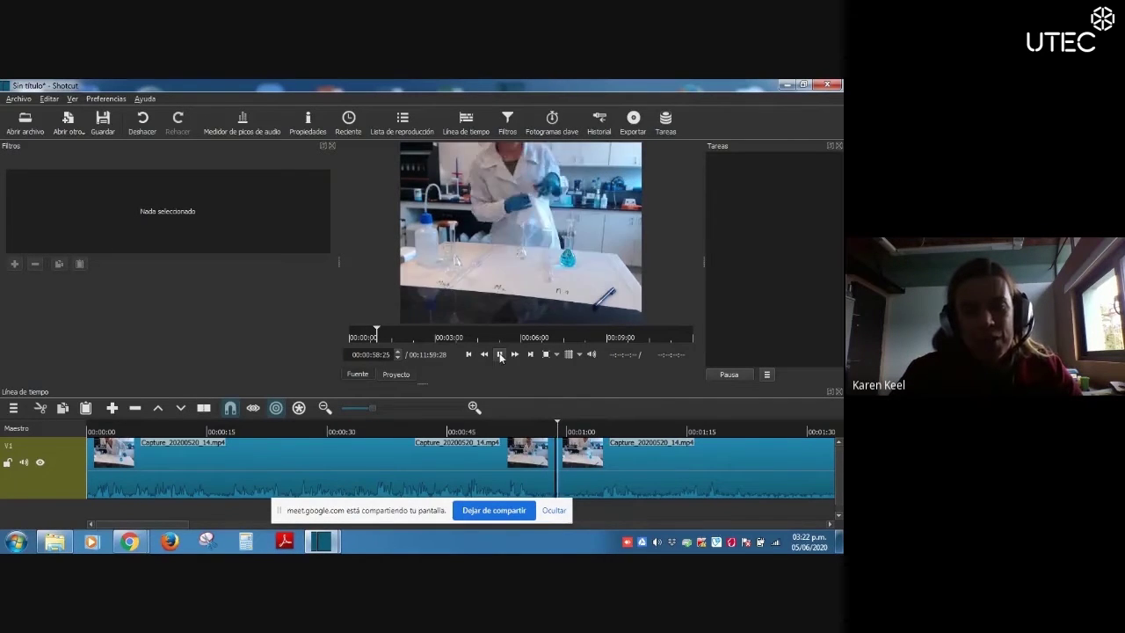
pyautogui.click(501, 354)
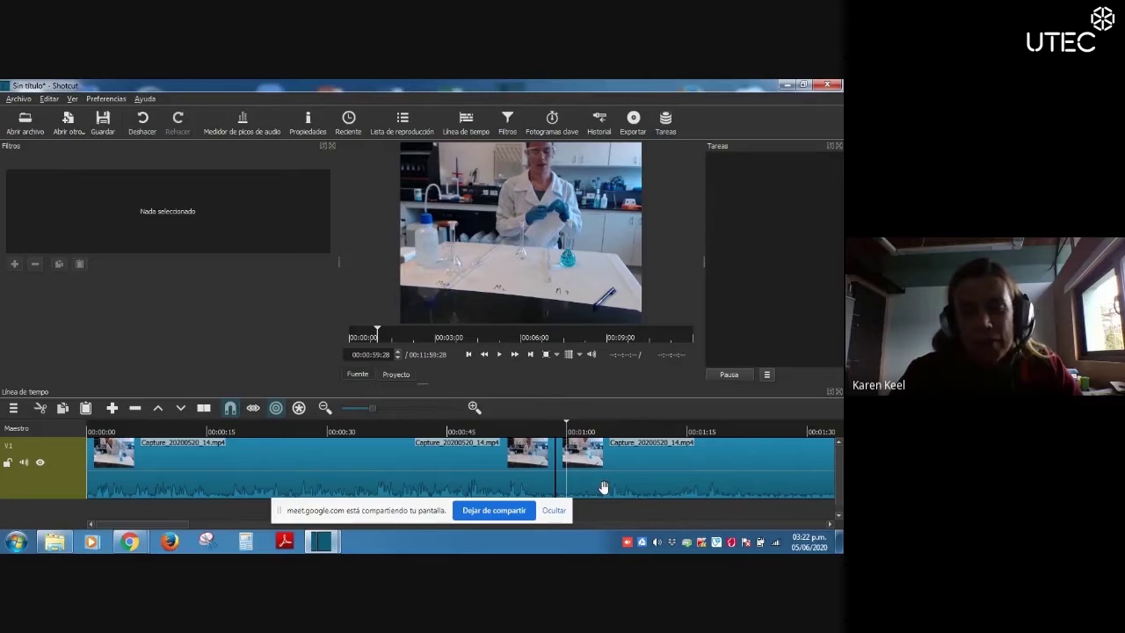
pyautogui.moveTo(605, 488); pyautogui.dragTo(587, 488)
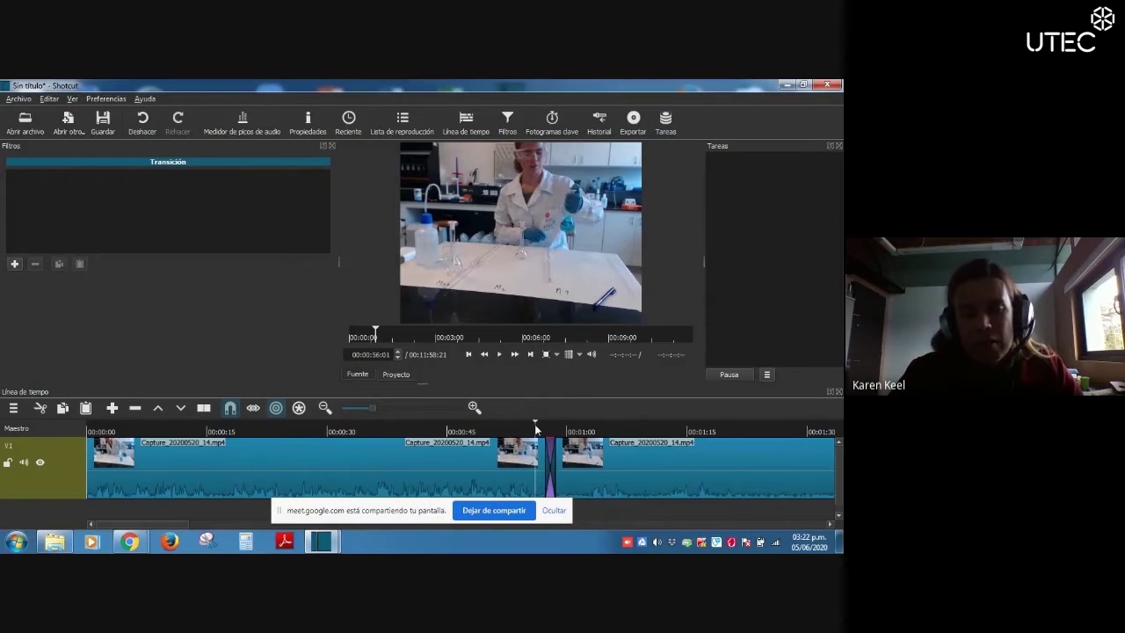
# Play across the transition between the two clips, return to just after it, and look through the filters available for it.
pyautogui.click(499, 354)
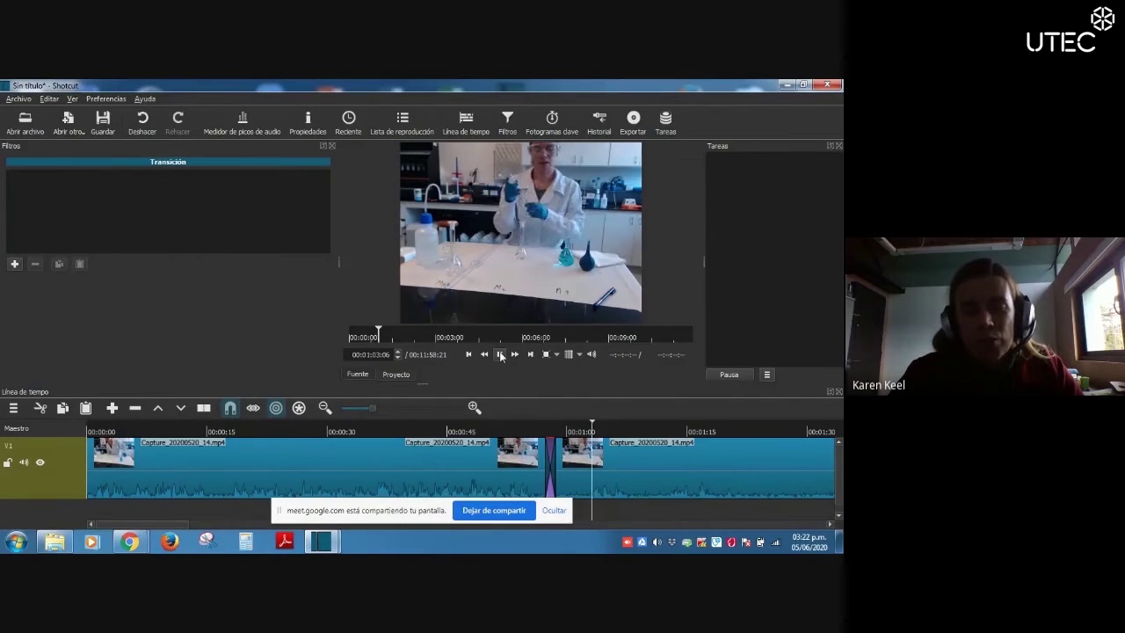
pyautogui.click(545, 431)
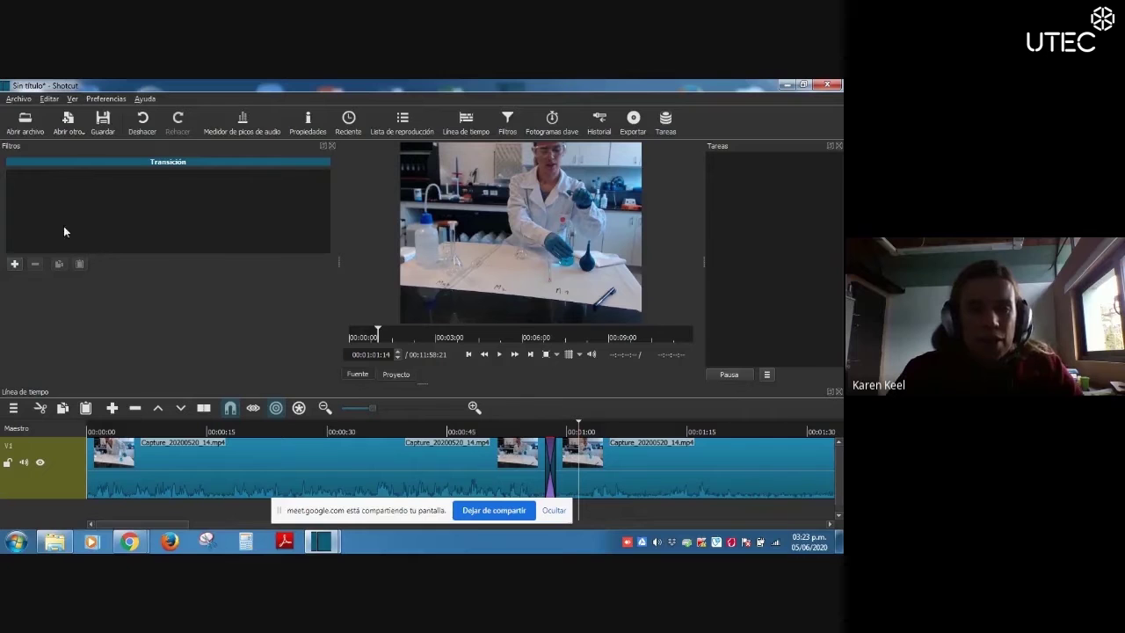
pyautogui.click(14, 264)
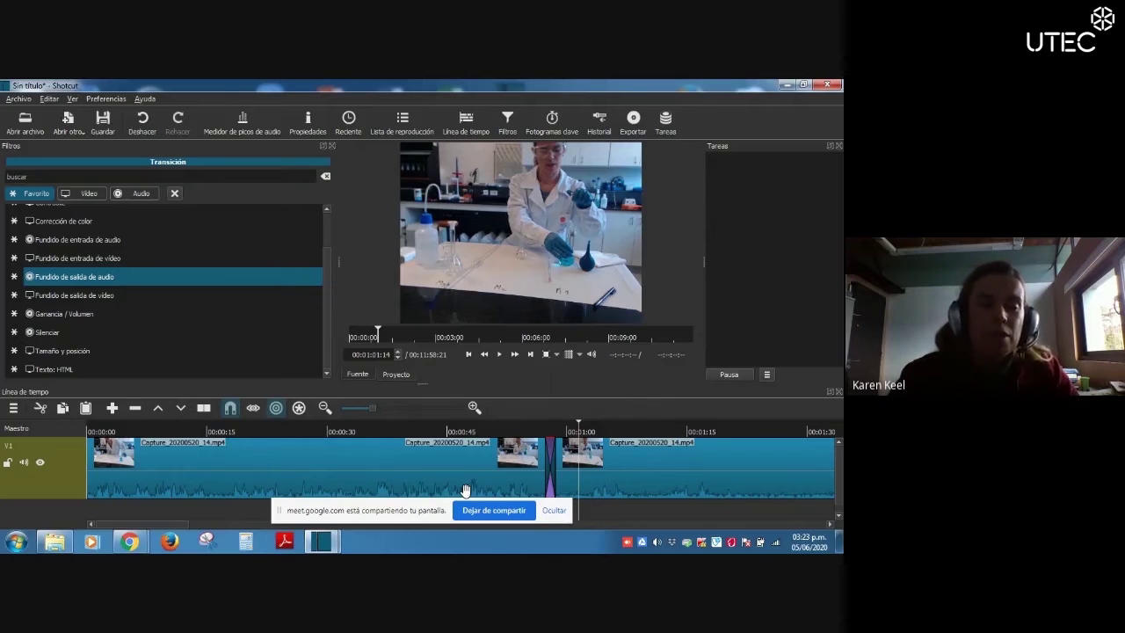
# Shift the recording about two seconds later to leave a gap at the timeline start, and place the playhead in that gap.
pyautogui.click(100, 471)
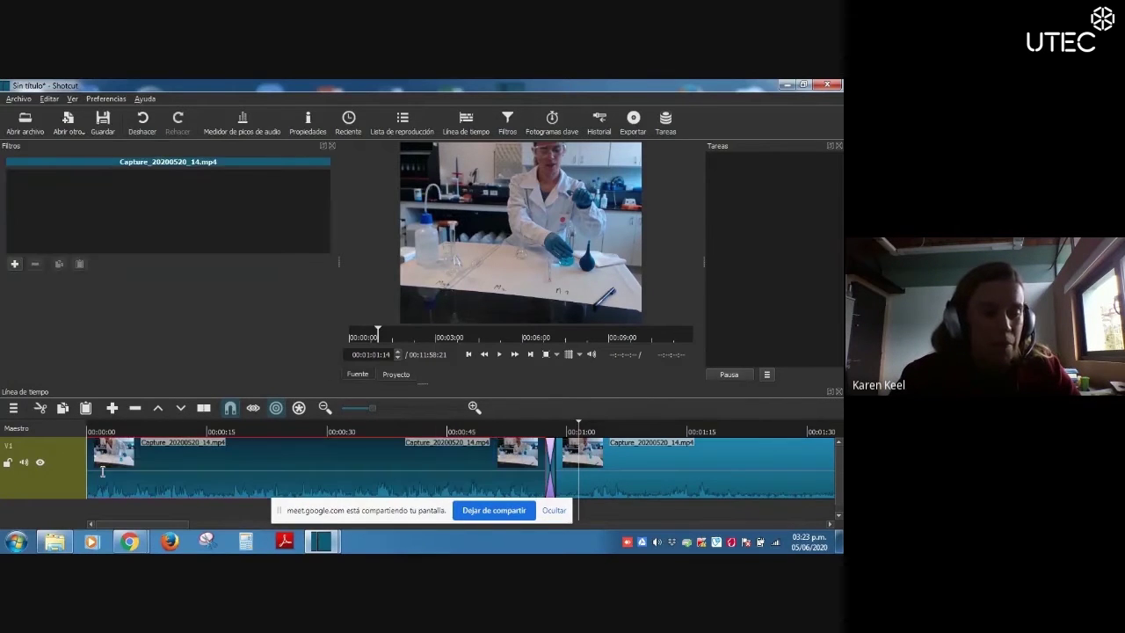
pyautogui.moveTo(102, 471); pyautogui.dragTo(125, 473)
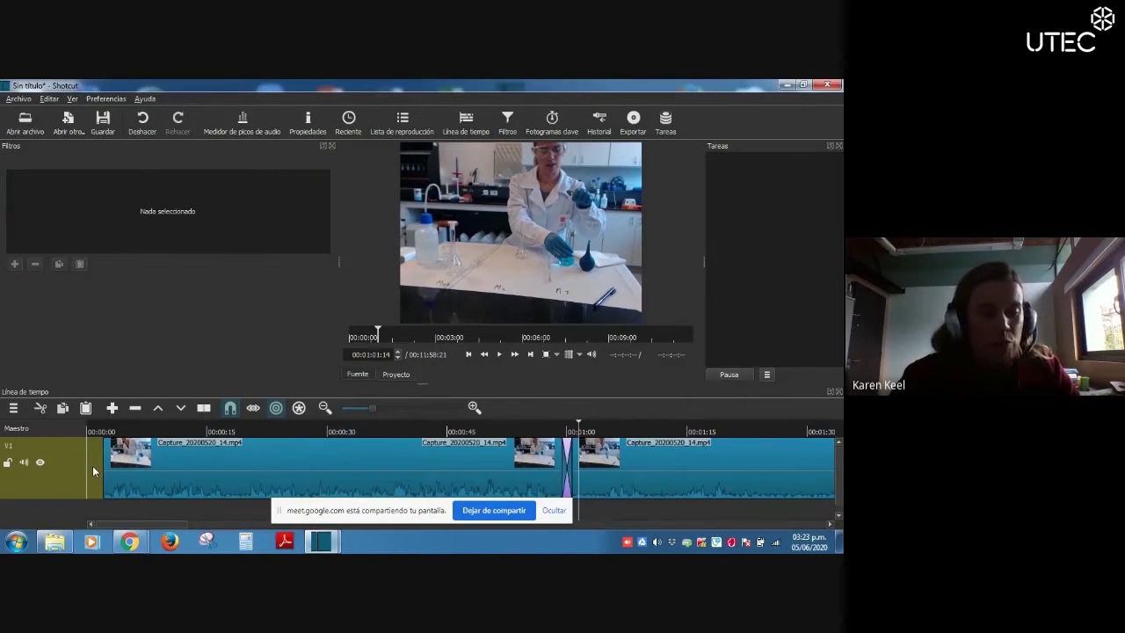
pyautogui.click(92, 465)
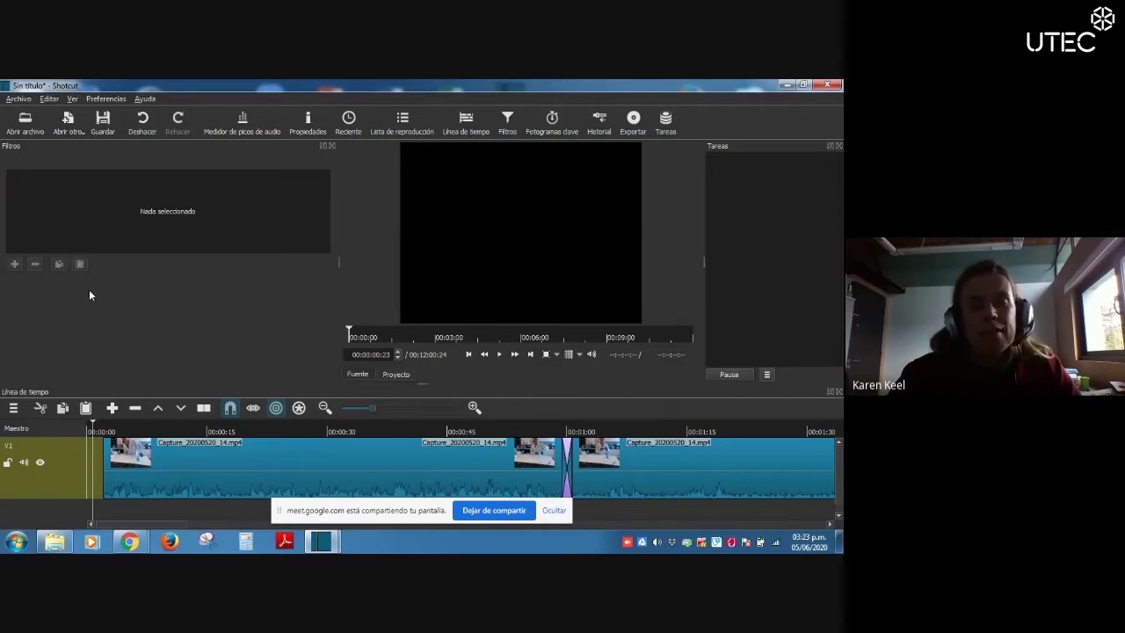
# Start a new text clip with the two-line title "PREPARACIÓN DE SOLUCIONES" and "LABORATORIO 2".
pyautogui.click(67, 117)
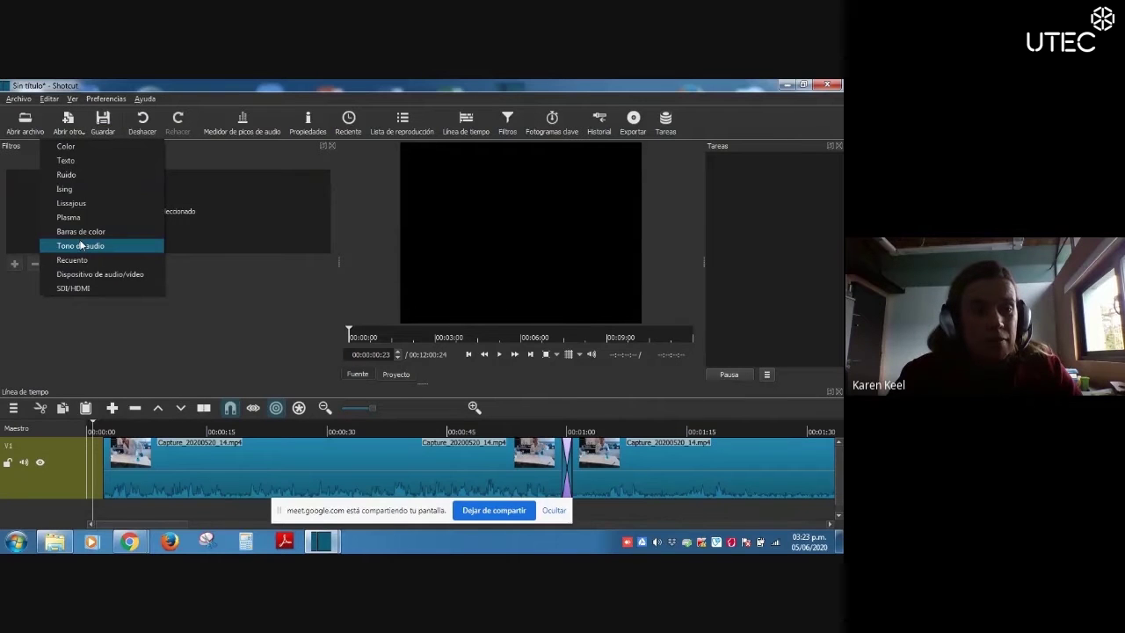
pyautogui.click(67, 160)
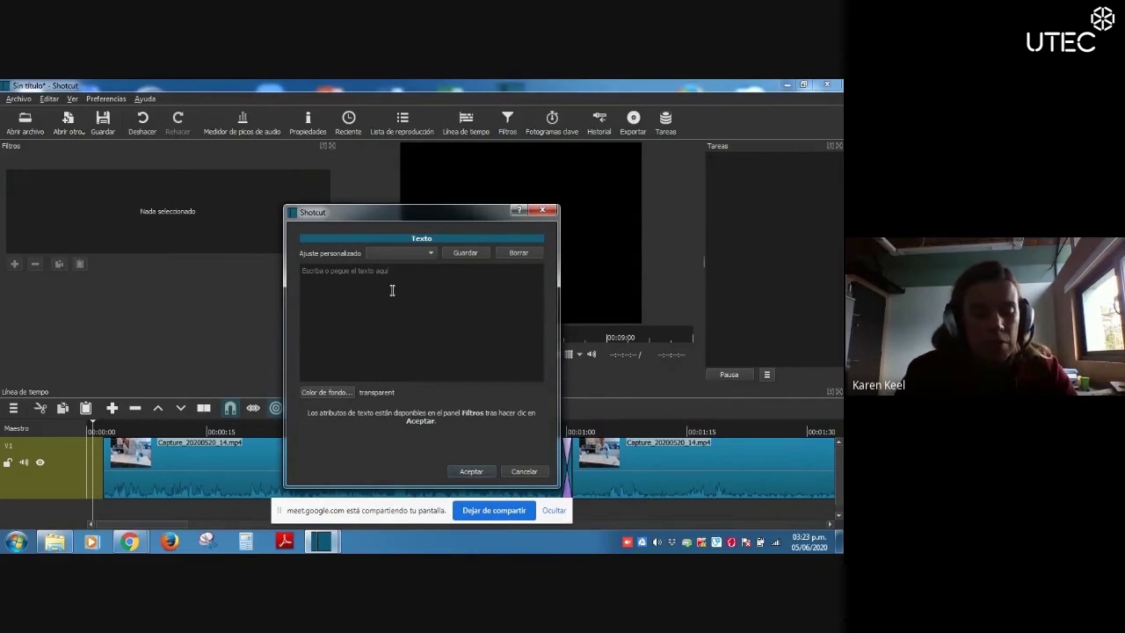
pyautogui.write('PRE')
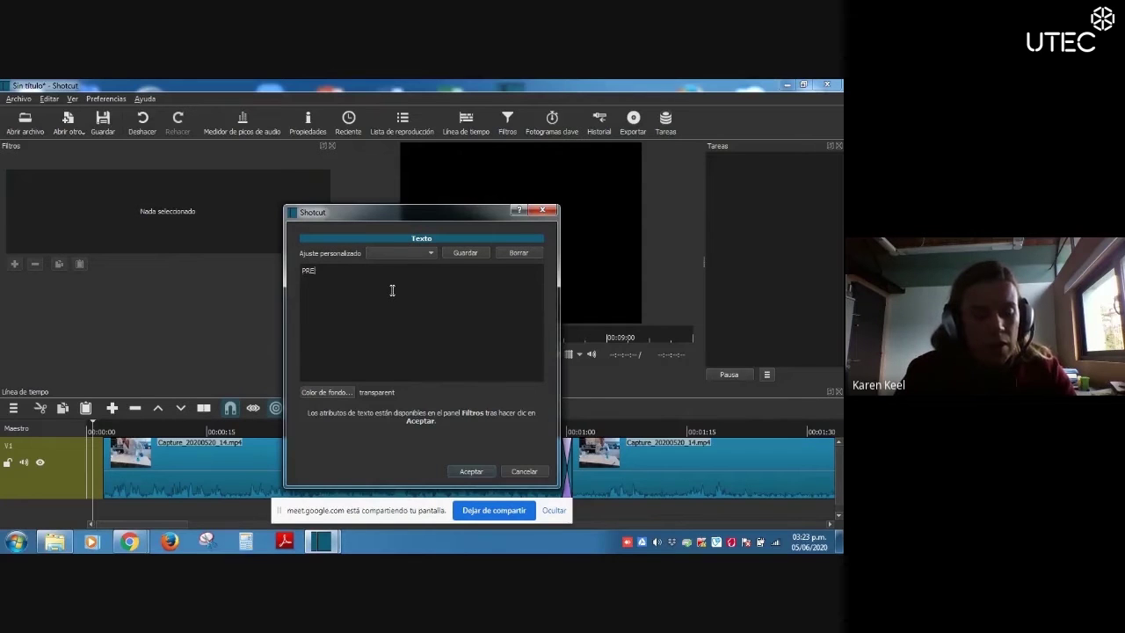
pyautogui.write('PARACIÓN DE SOLUCIONES ')
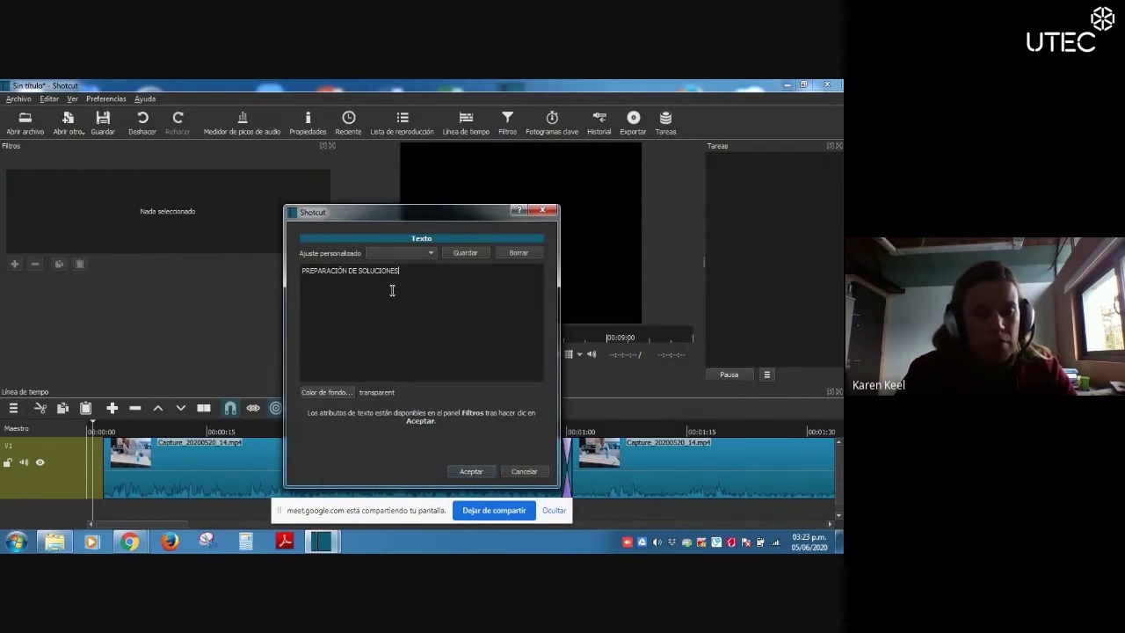
pyautogui.write('LABORATORIO 2')
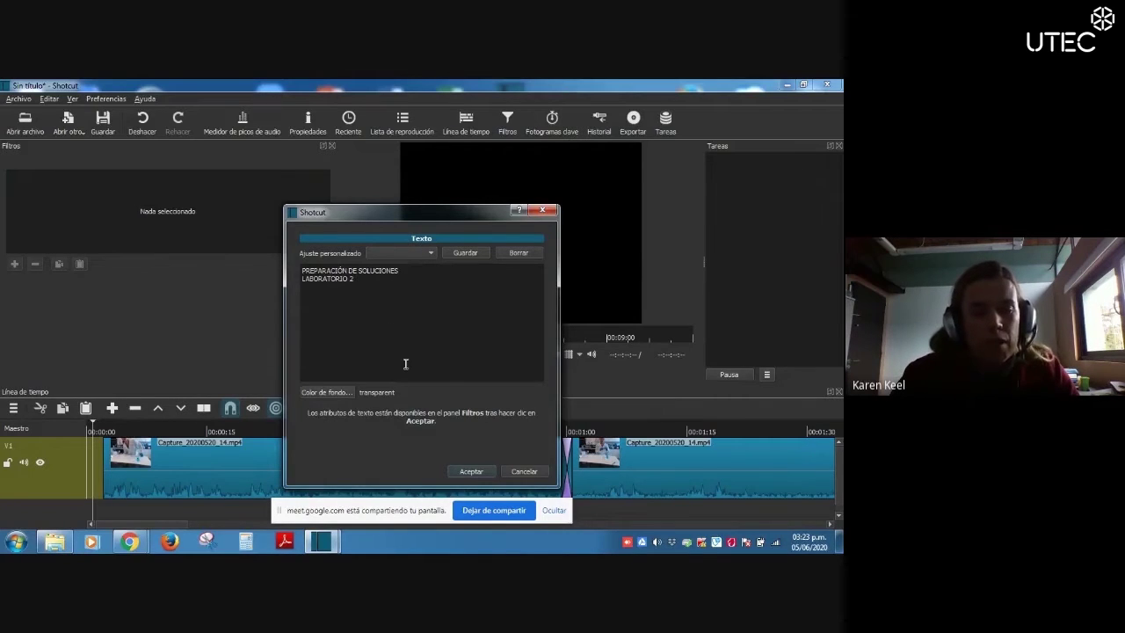
# Give the title a dark blue background (#00007F) and create the text clip.
pyautogui.click(345, 392)
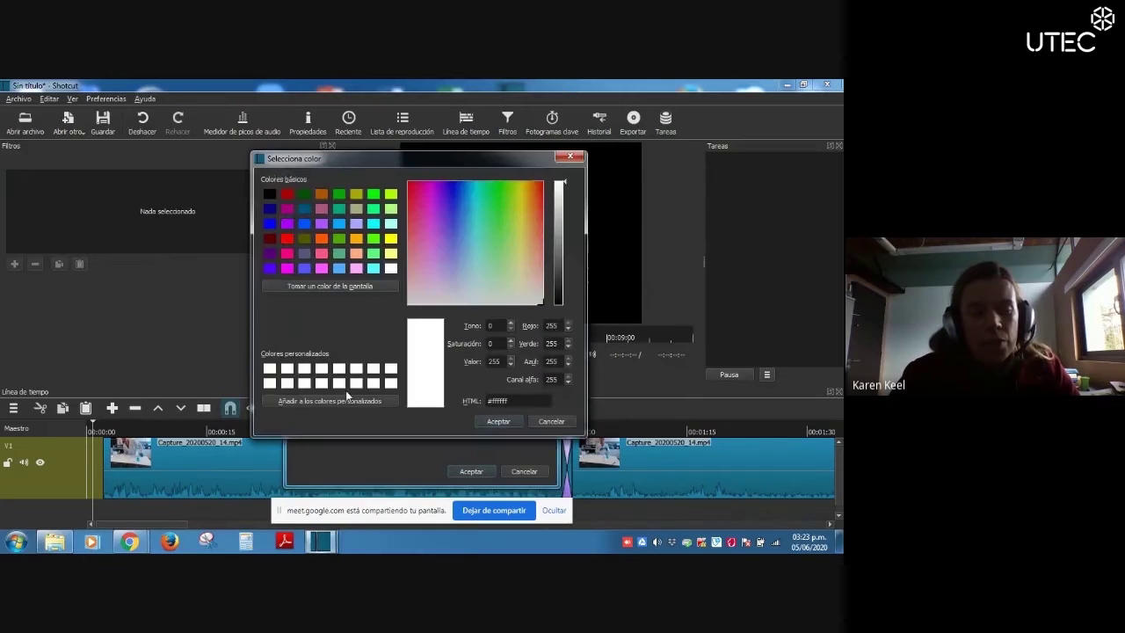
pyautogui.click(269, 211)
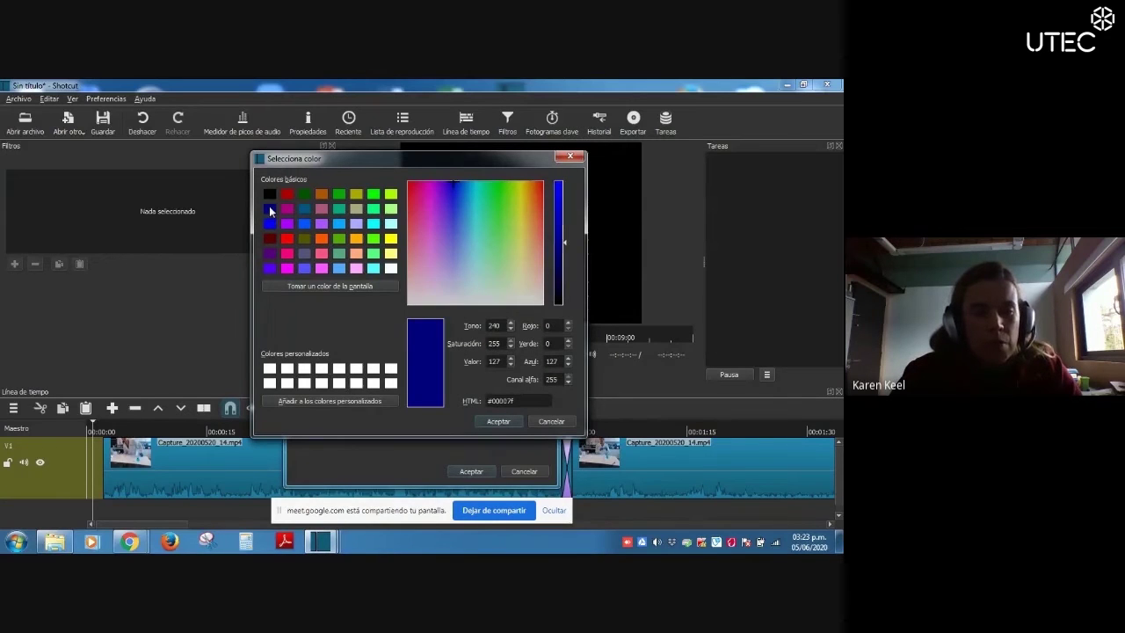
pyautogui.click(492, 422)
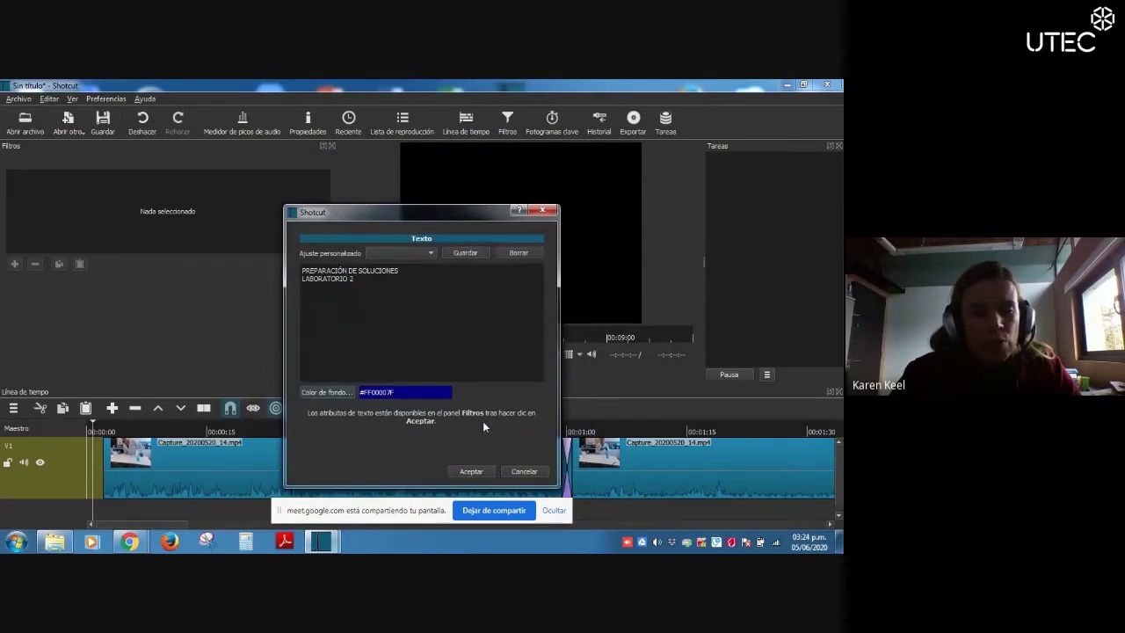
pyautogui.click(465, 470)
pyautogui.press('space')
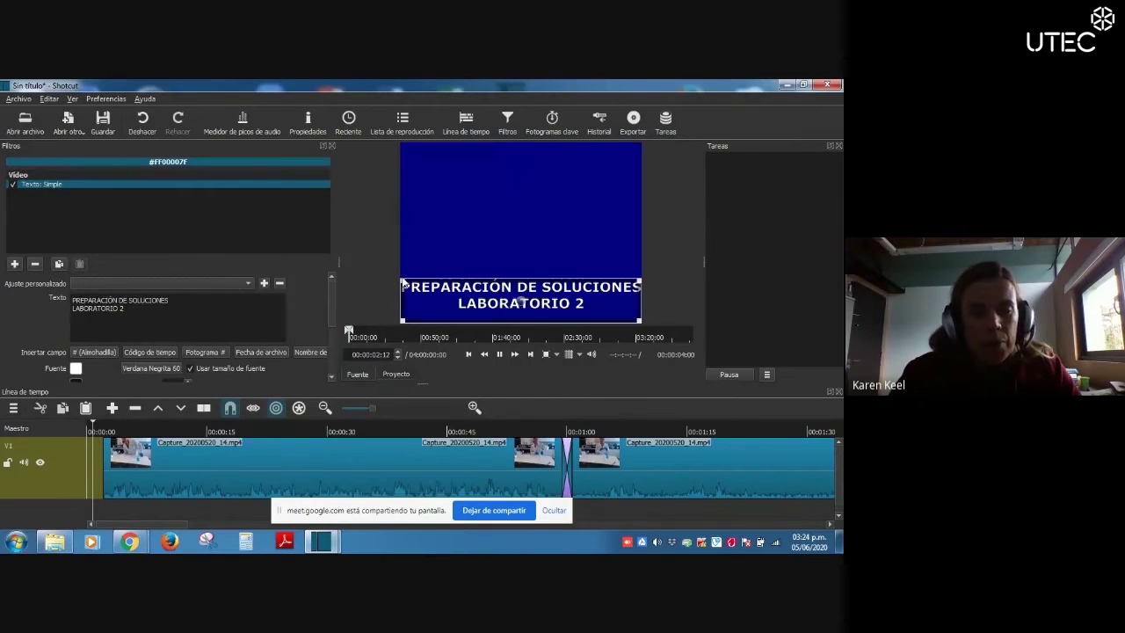
# Raise the title's text box to mid-frame at about -2, 186 and resize it to about 642 × 156.
pyautogui.moveTo(403, 279); pyautogui.dragTo(400, 214)
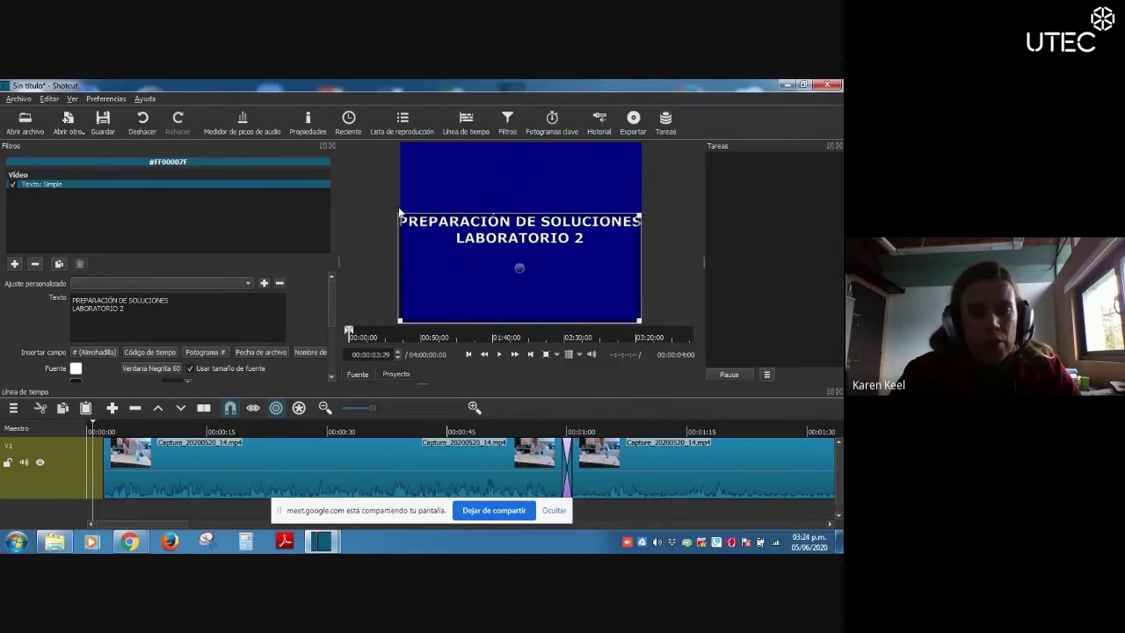
pyautogui.moveTo(400, 321); pyautogui.dragTo(402, 269)
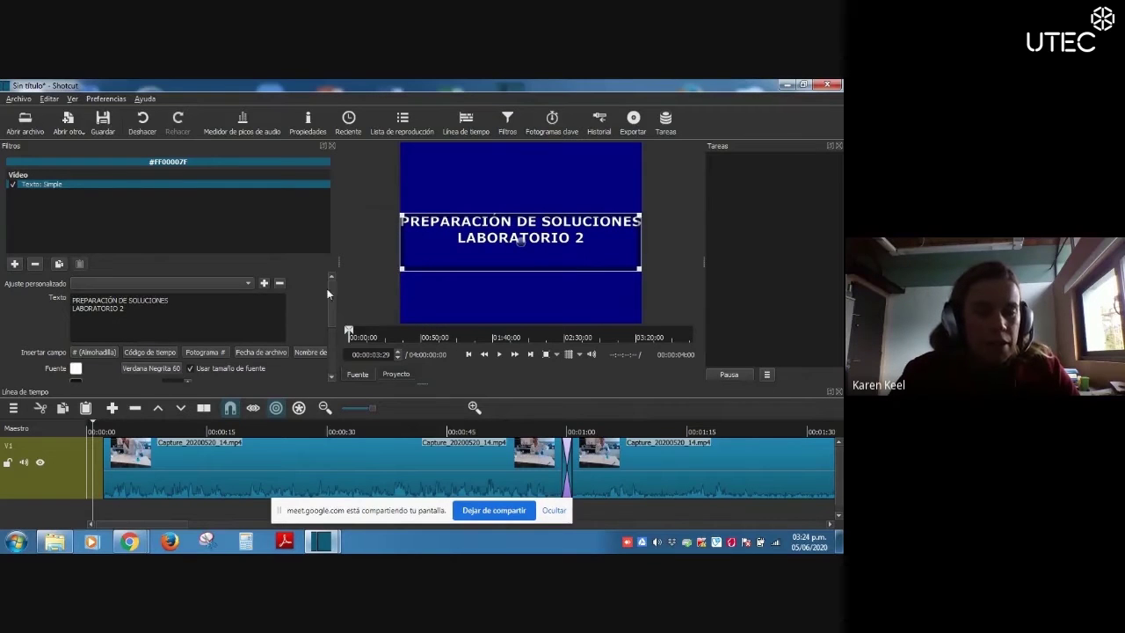
pyautogui.moveTo(333, 298); pyautogui.dragTo(333, 328)
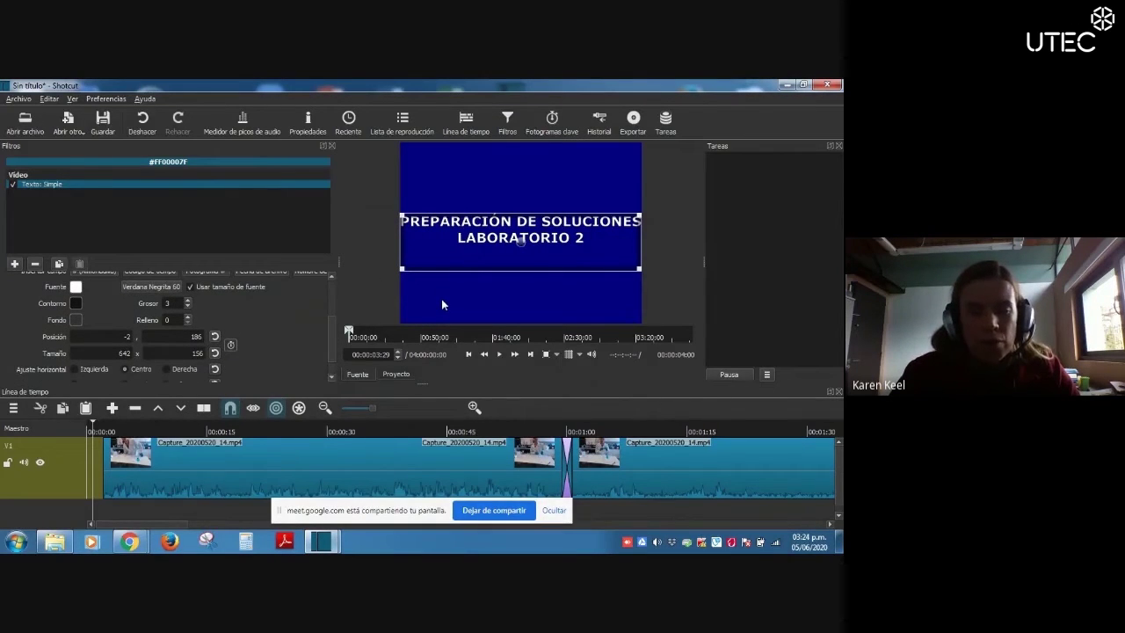
# Insert the title clip at the start of track V1 and shorten it to about two seconds.
pyautogui.moveTo(441, 305); pyautogui.dragTo(89, 466)
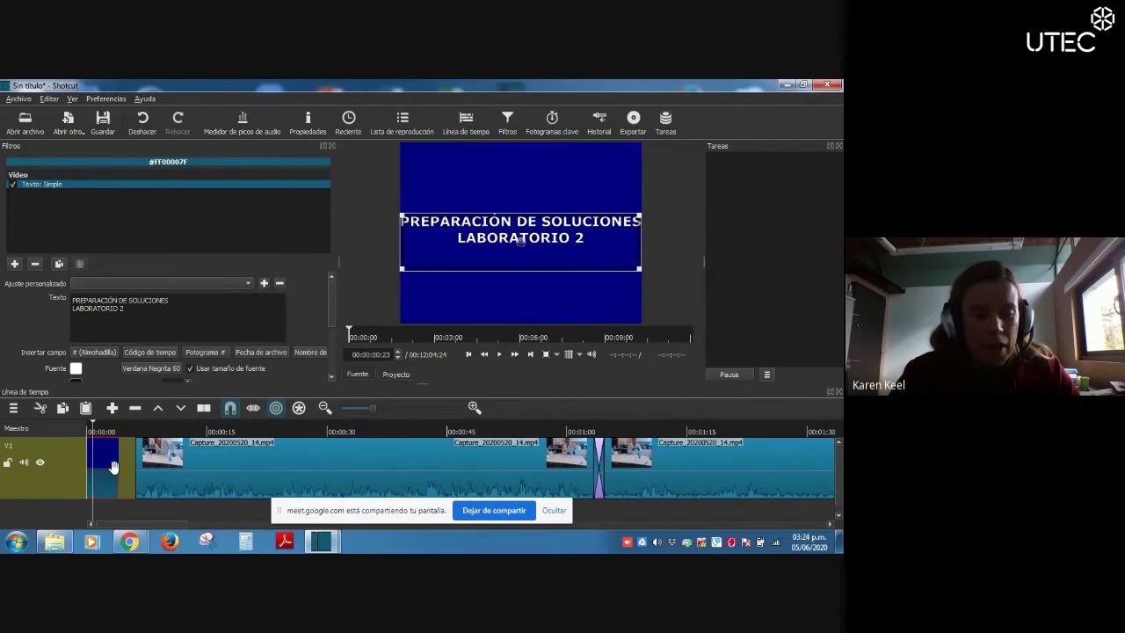
pyautogui.moveTo(117, 468); pyautogui.dragTo(106, 434)
# Undo the recording's overlap with the title clip and place the recording directly against the title's end.
pyautogui.click(135, 482)
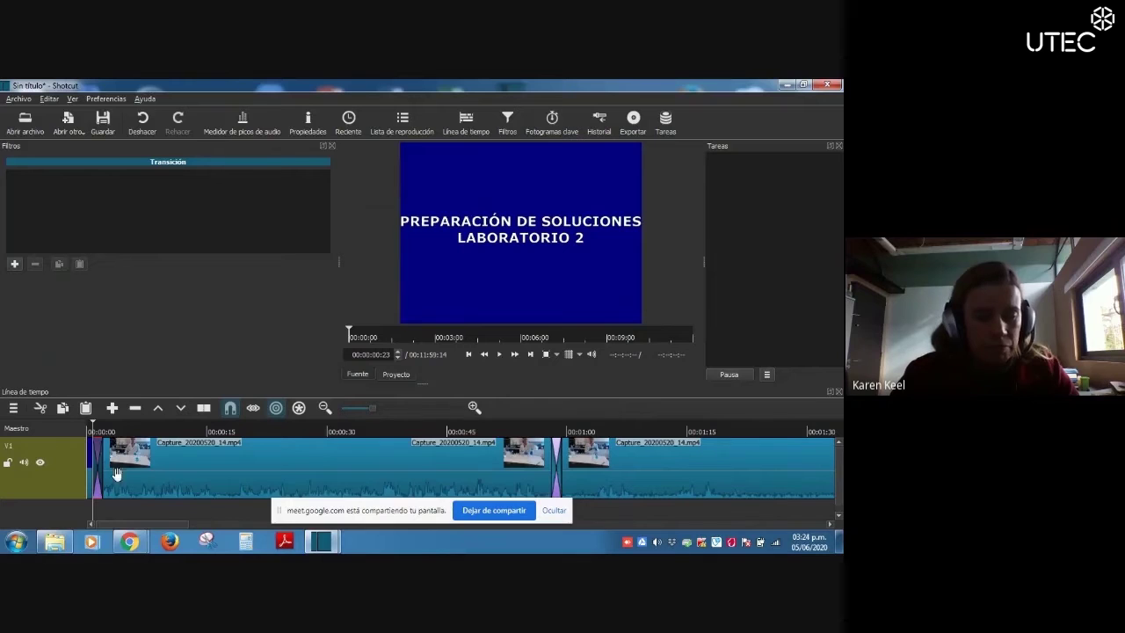
pyautogui.click(142, 128)
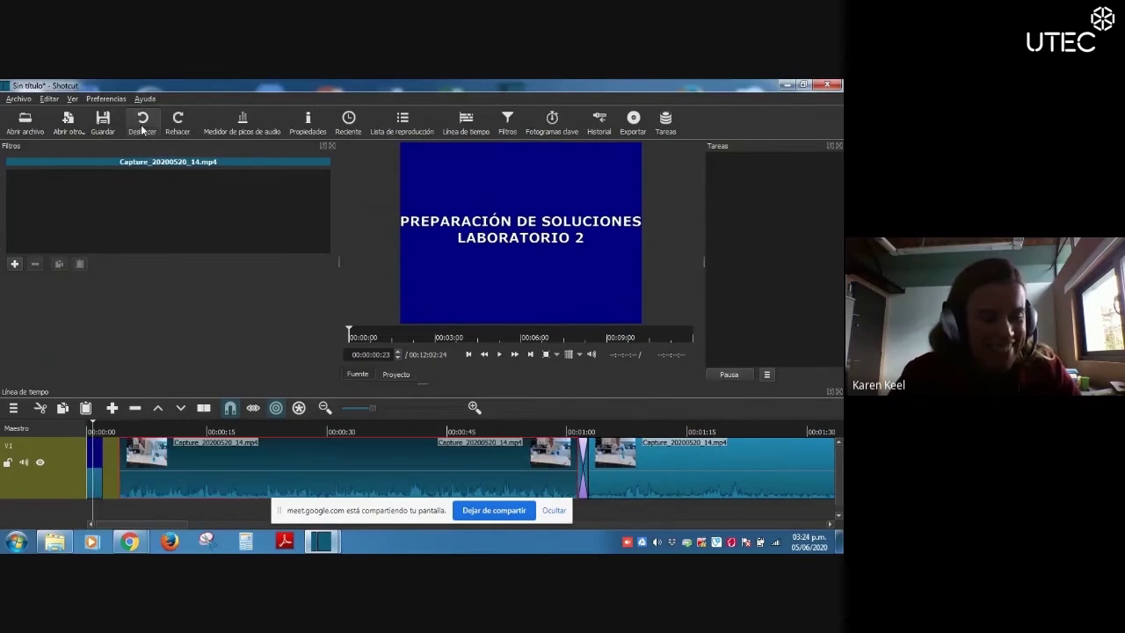
pyautogui.moveTo(155, 479); pyautogui.dragTo(126, 480)
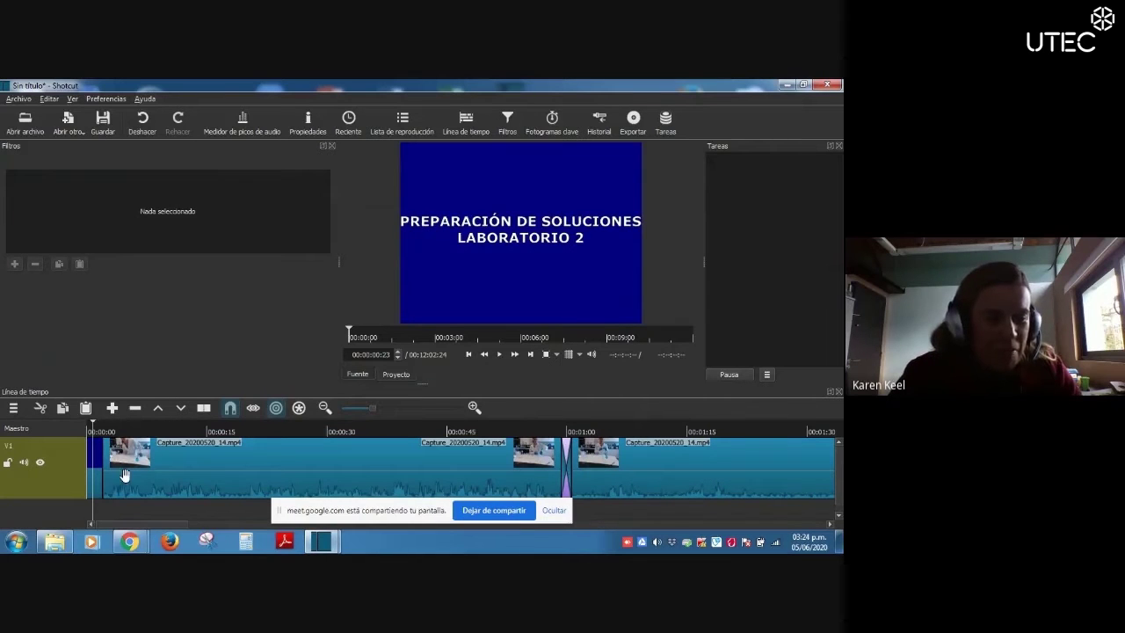
# Play from the title into the recording, pause, and return the playhead to 00:00:02:11.
pyautogui.click(501, 354)
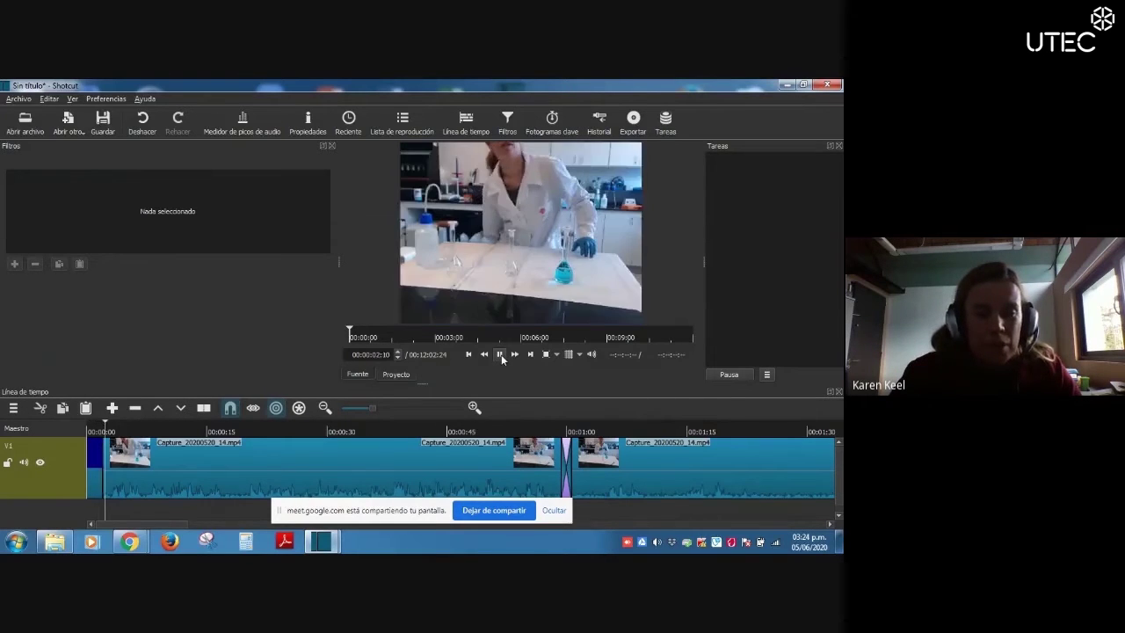
pyautogui.click(501, 355)
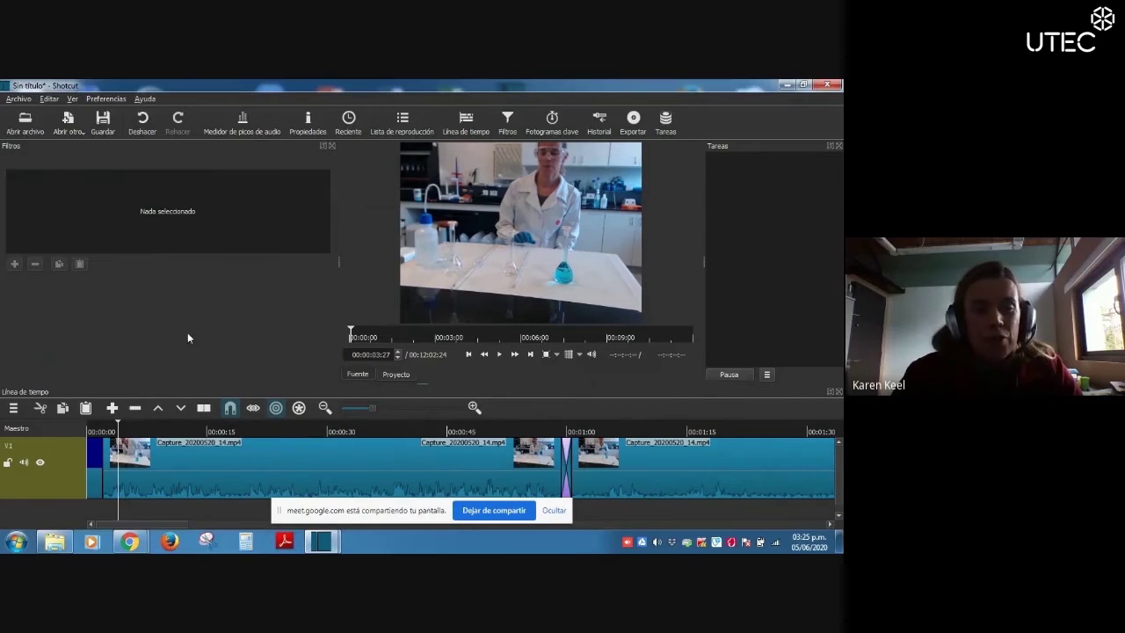
pyautogui.click(108, 431)
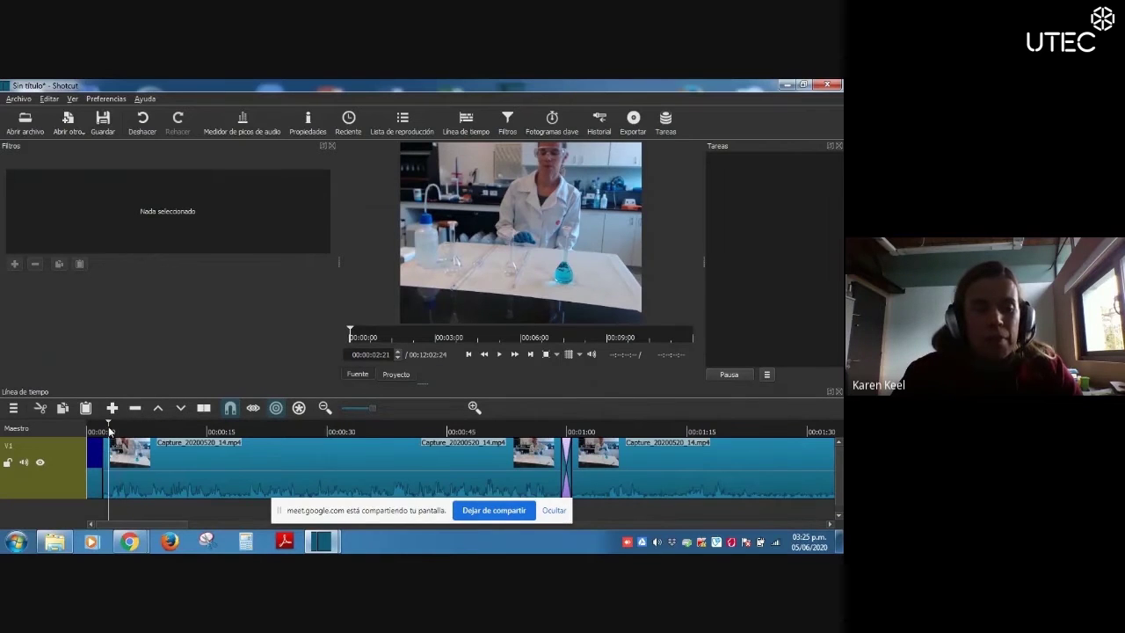
pyautogui.click(106, 430)
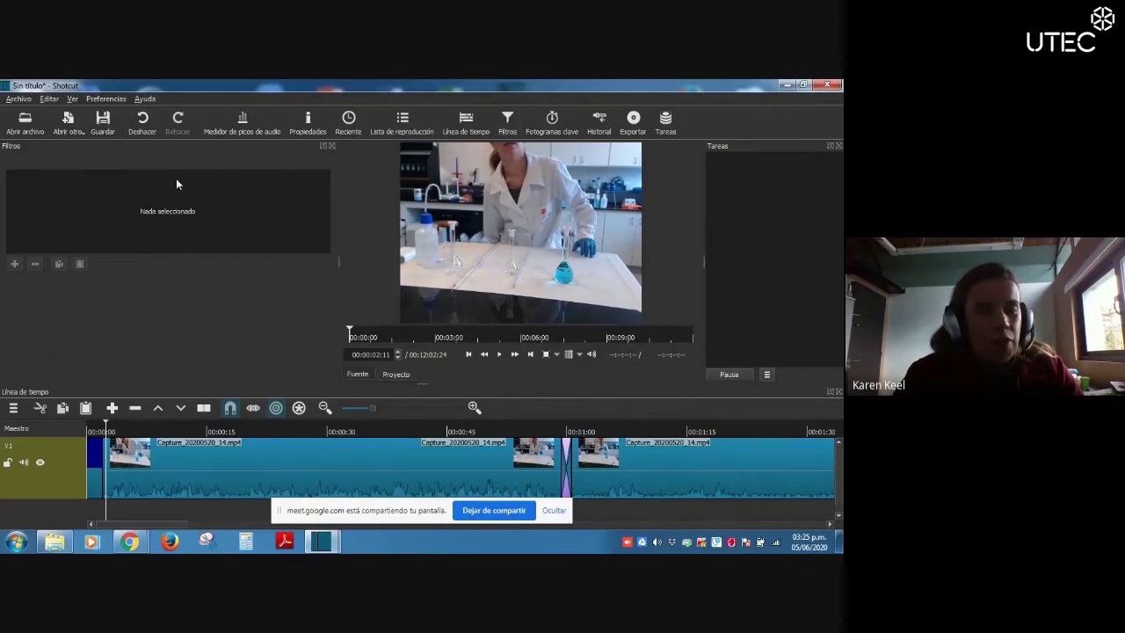
# Add the video filter "Texto: Simple" to the first recording clip after the title.
pyautogui.click(112, 466)
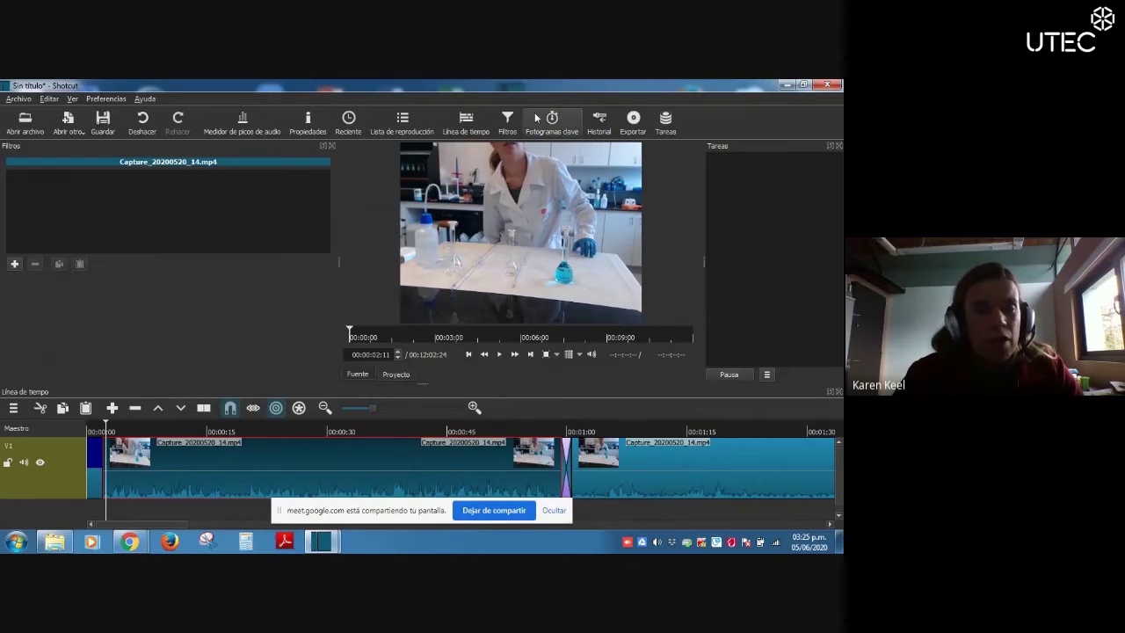
pyautogui.click(15, 264)
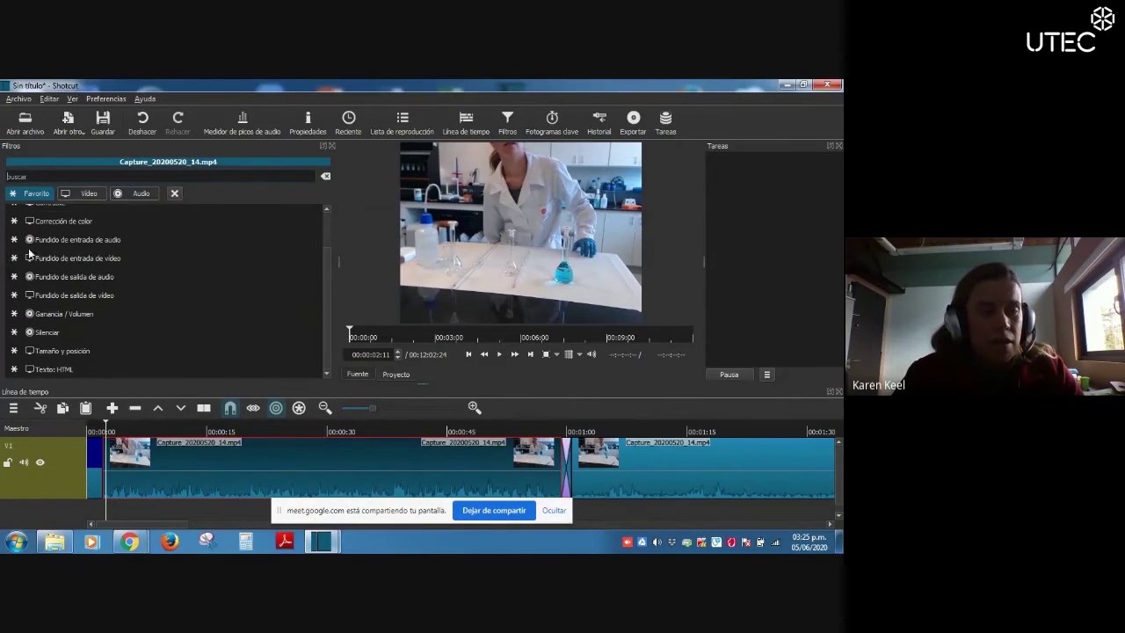
pyautogui.click(77, 197)
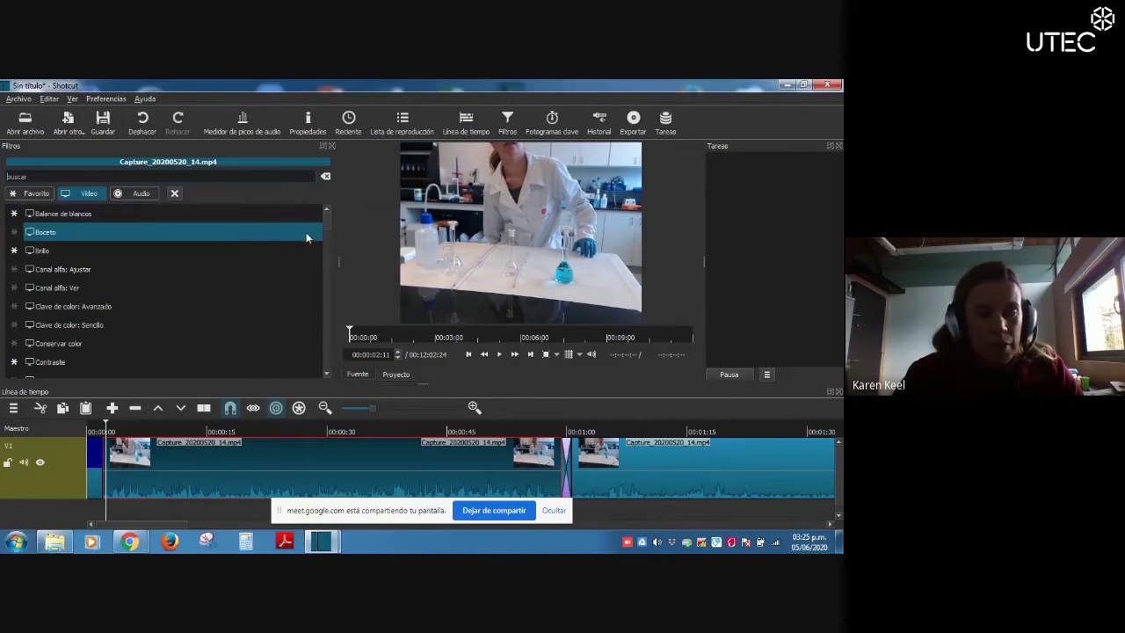
pyautogui.scroll(-2, 312, 232)
pyautogui.moveTo(327, 229); pyautogui.dragTo(322, 341)
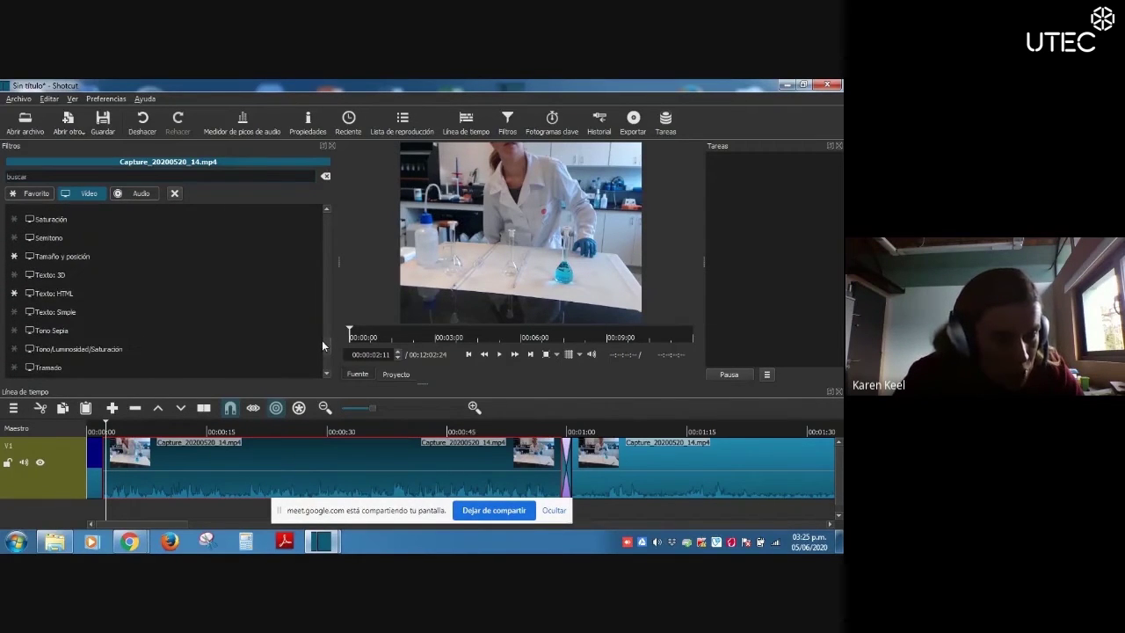
pyautogui.click(53, 294)
pyautogui.click(31, 312)
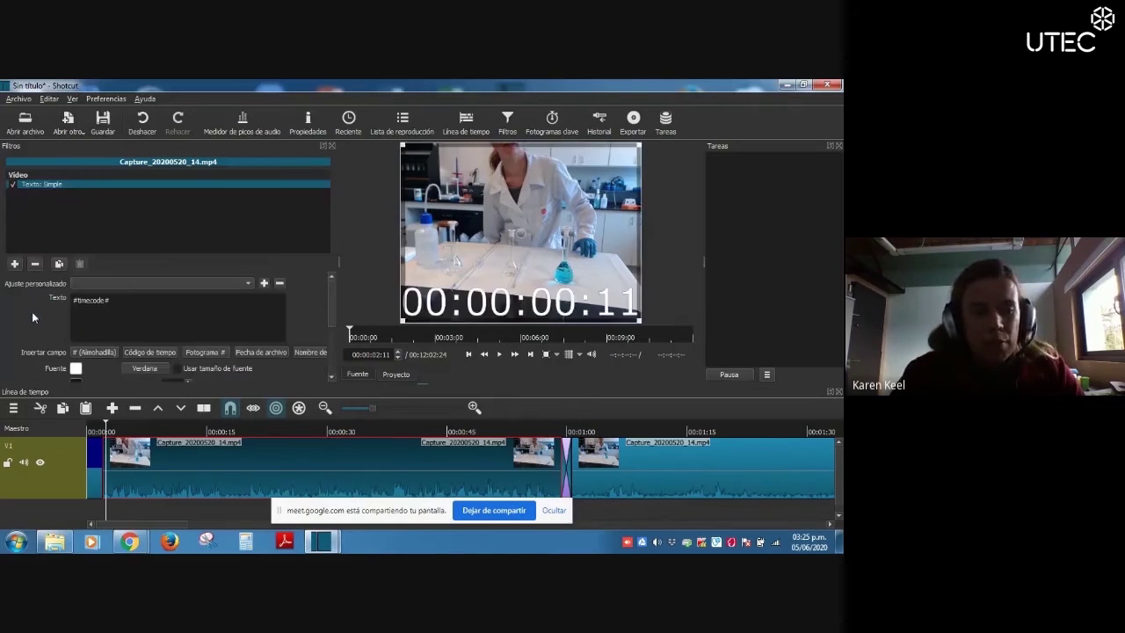
# Replace the text filter's timecode placeholder with "DILUCIONES SERIADAS".
pyautogui.click(115, 303)
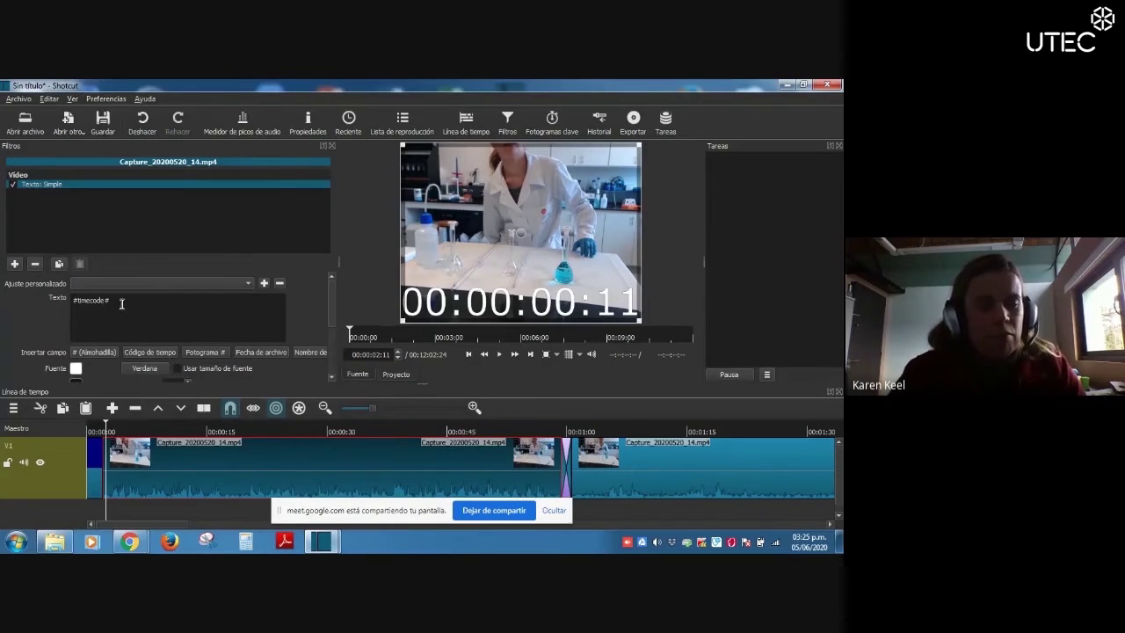
pyautogui.moveTo(116, 302); pyautogui.dragTo(63, 300)
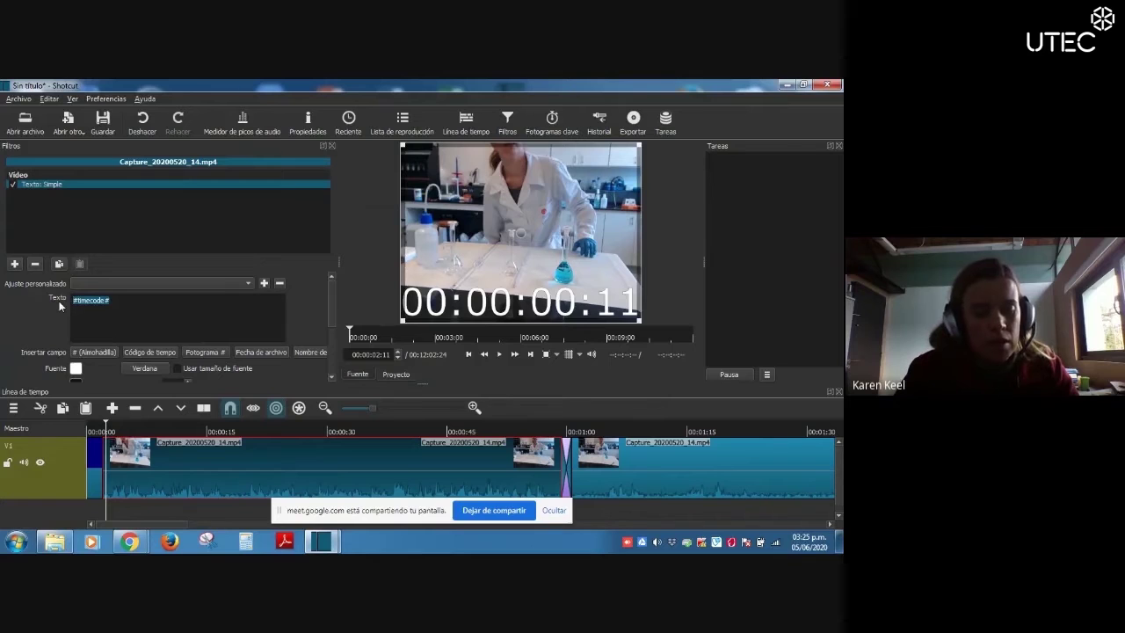
pyautogui.write('DILUCIONE')
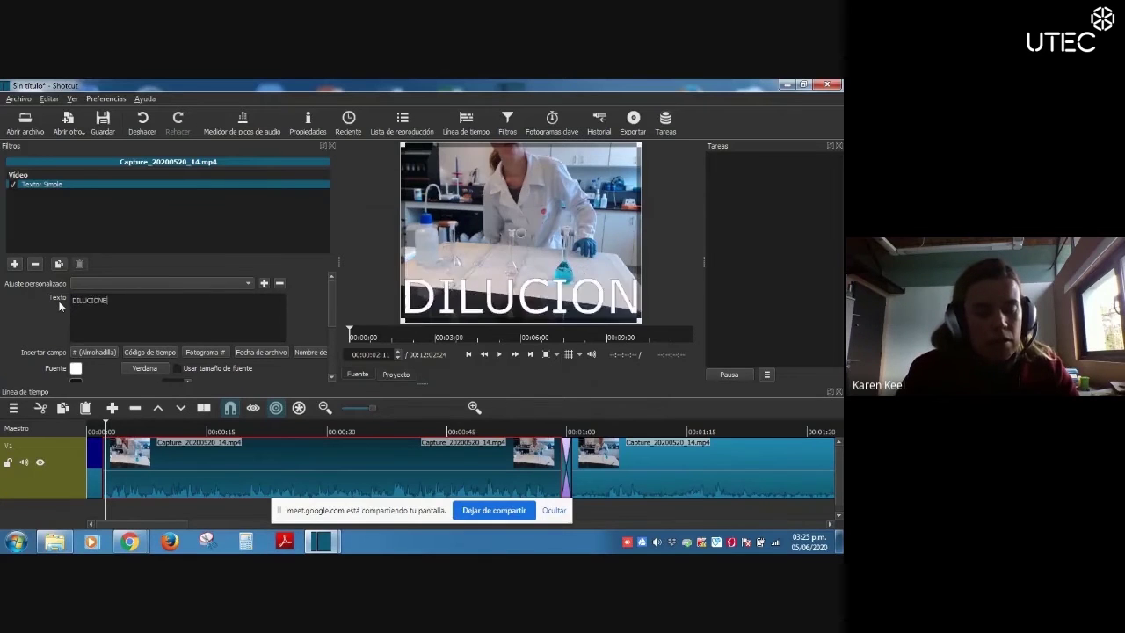
pyautogui.write('S SERIADAS')
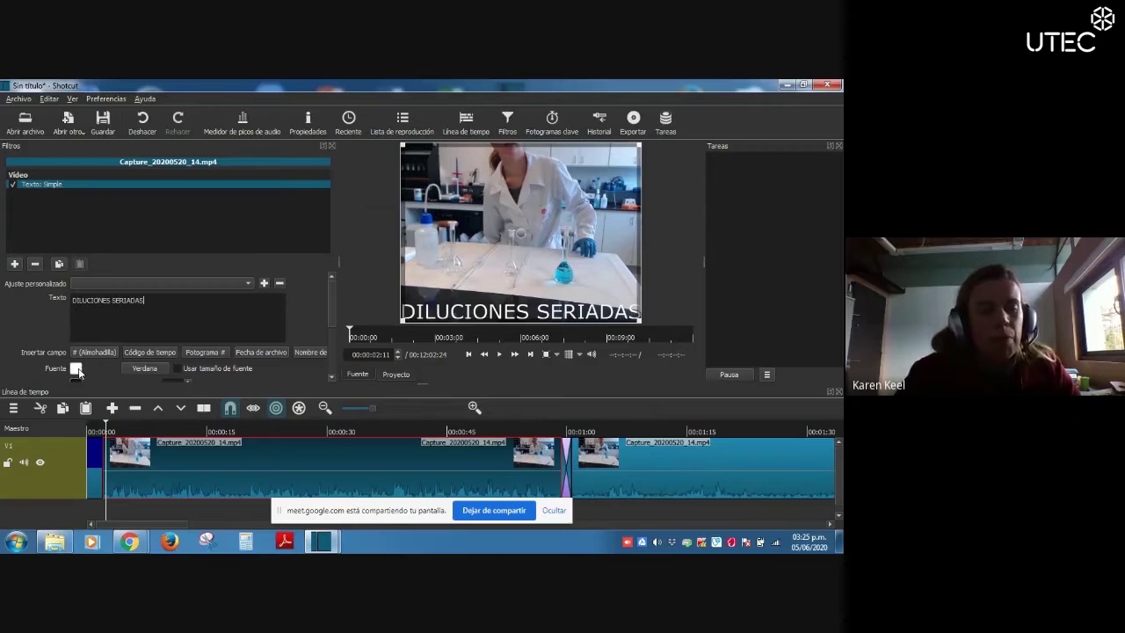
# Set the overlay text's font color to black (#000000) and raise the text above the frame's lower edge.
pyautogui.scroll(-2, 333, 313)
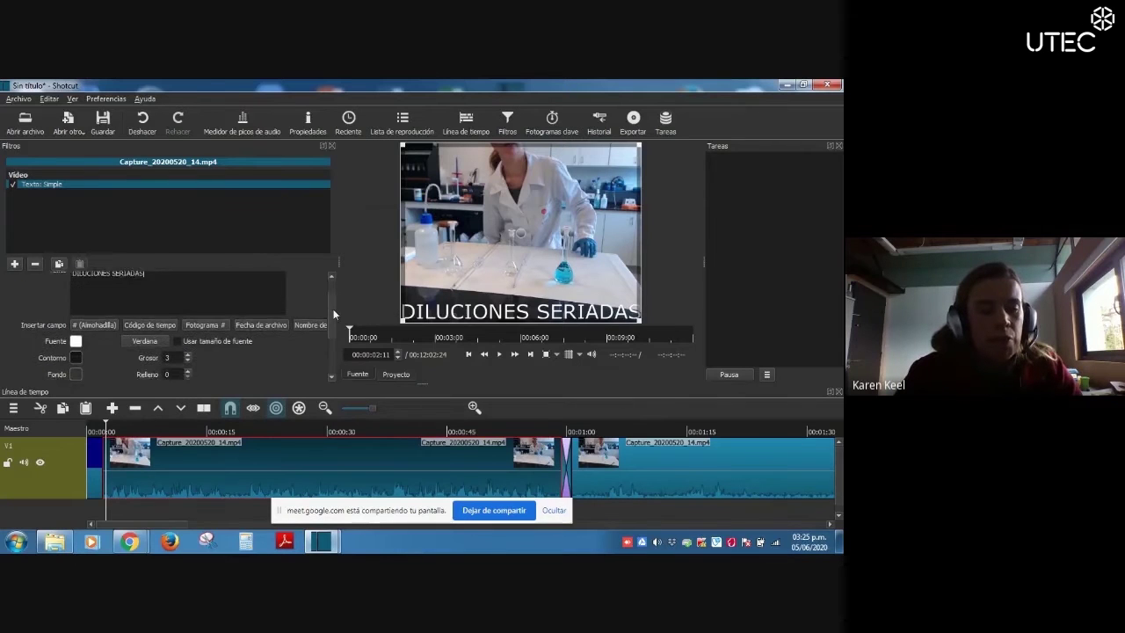
pyautogui.click(76, 328)
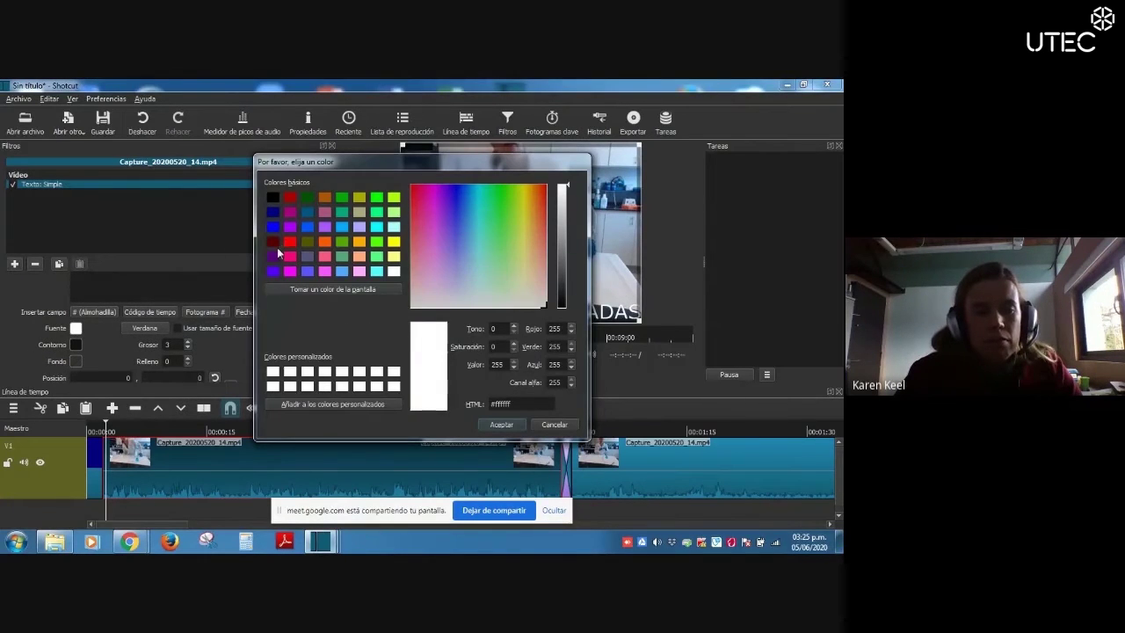
pyautogui.click(272, 196)
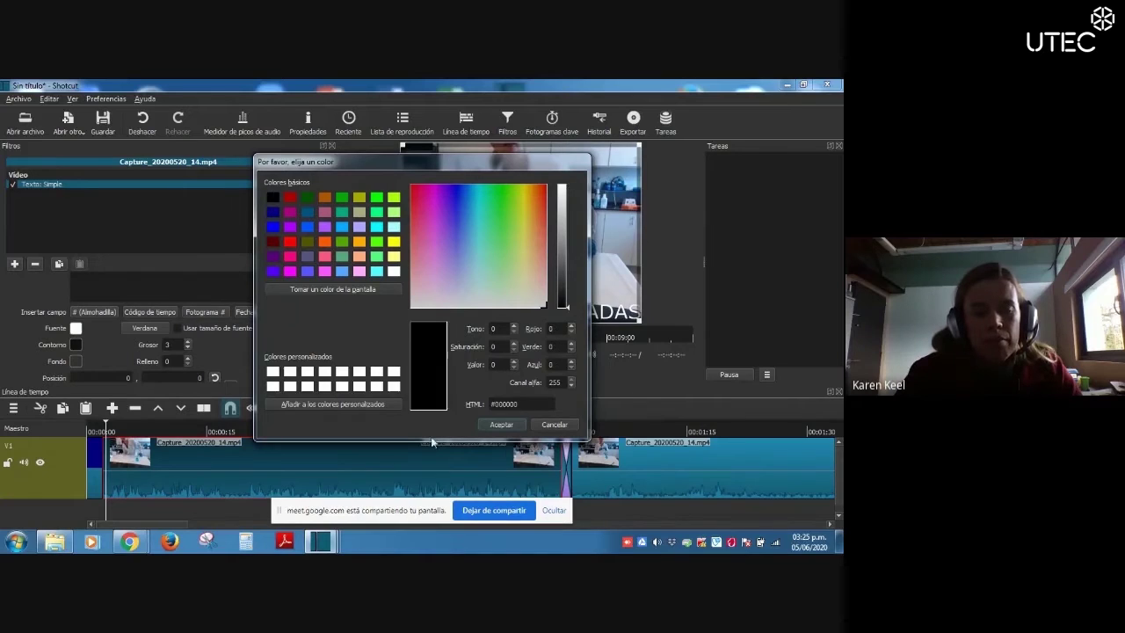
pyautogui.click(501, 425)
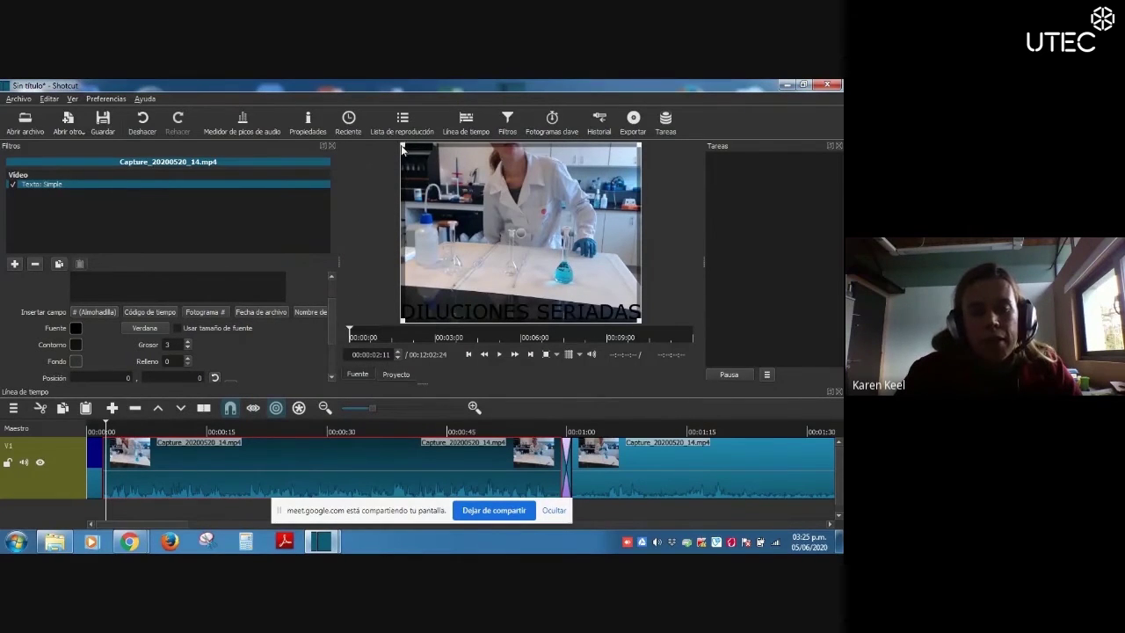
pyautogui.moveTo(401, 320); pyautogui.dragTo(405, 283)
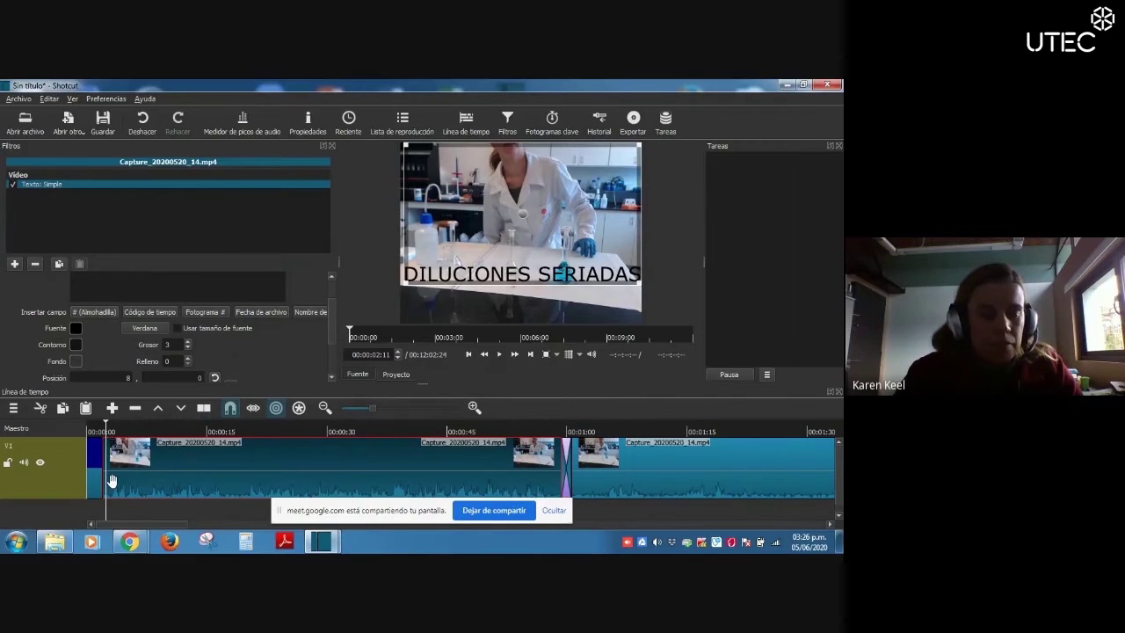
# Play the captioned recording from 00:00:02:00 for about two seconds, pause, and return the playhead to 00:00:02:09.
pyautogui.click(110, 479)
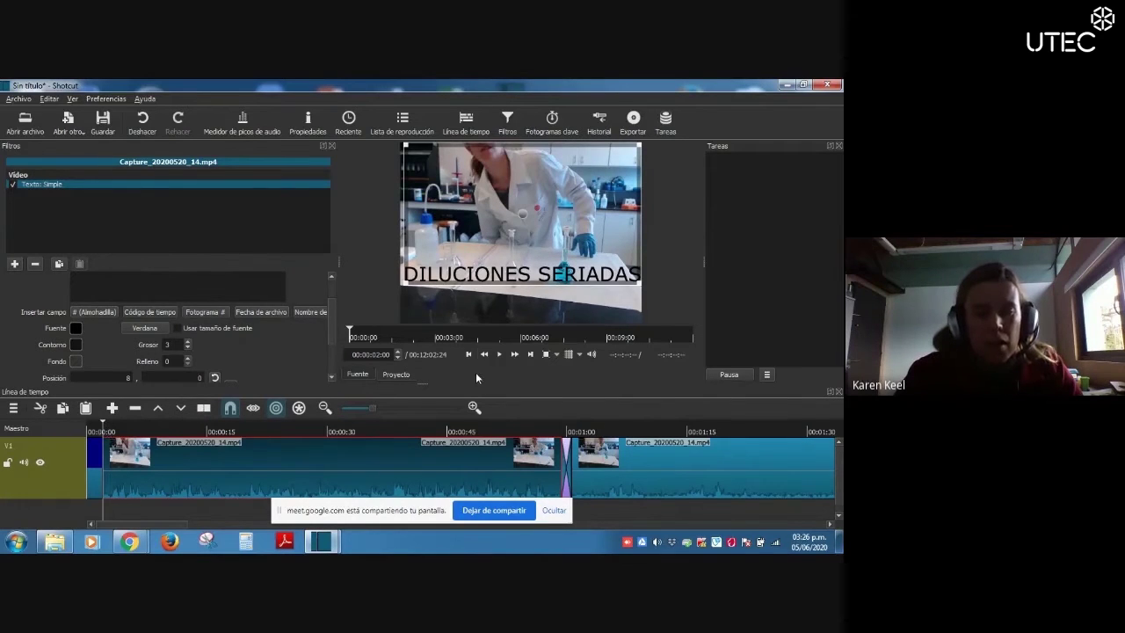
pyautogui.click(500, 355)
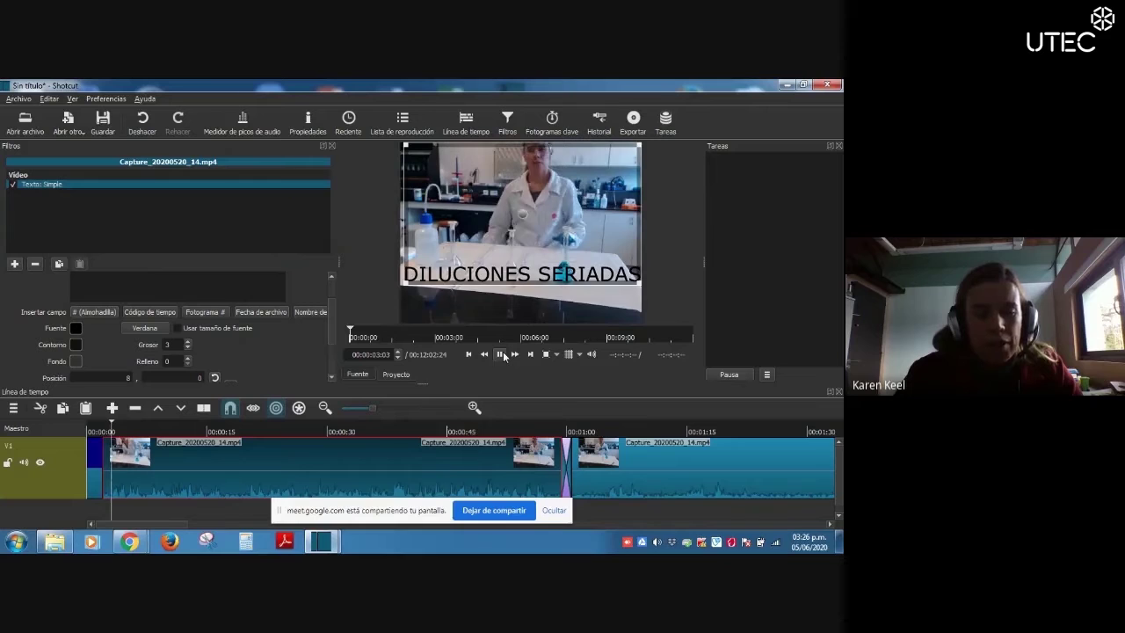
pyautogui.click(501, 354)
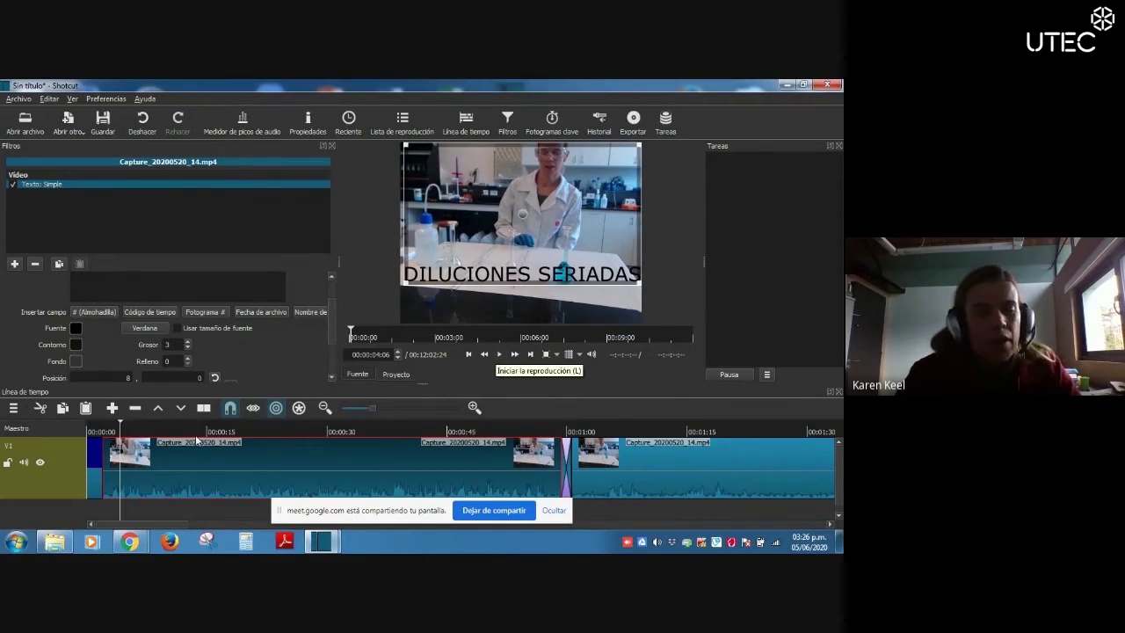
pyautogui.click(105, 431)
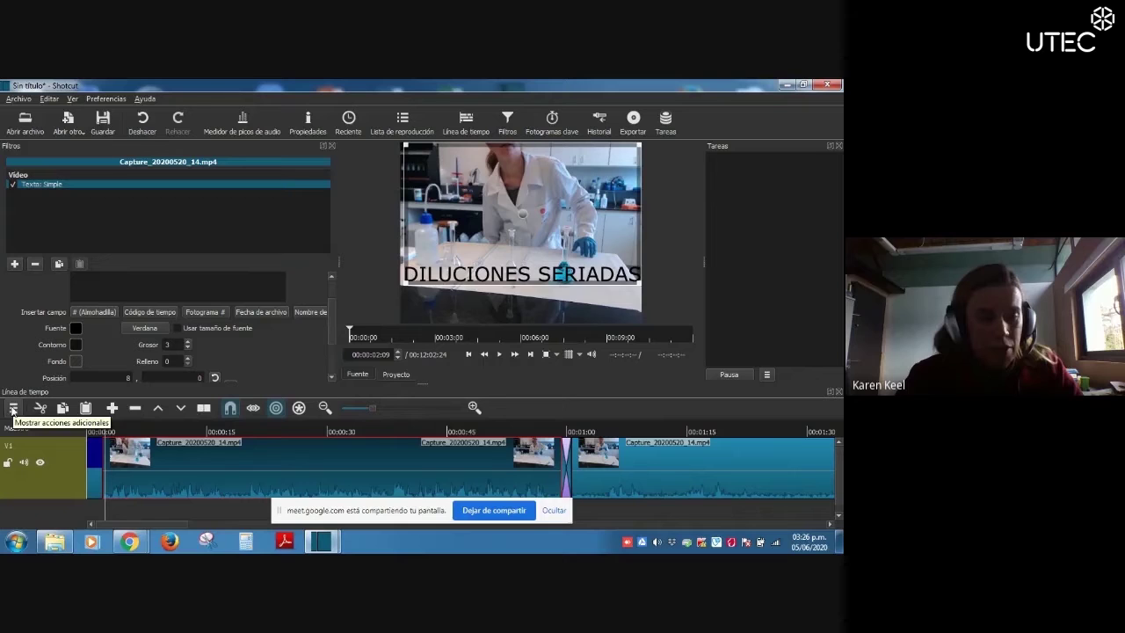
# Add a second video track, hide the filter settings, and enlarge the timeline area until both tracks fit.
pyautogui.click(14, 408)
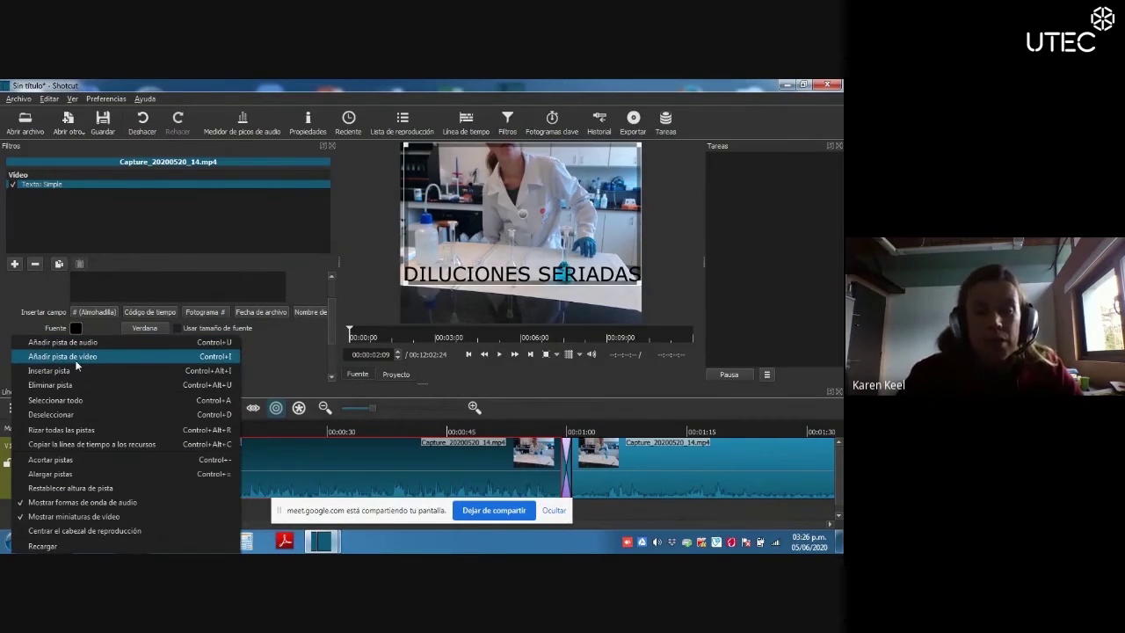
pyautogui.click(77, 359)
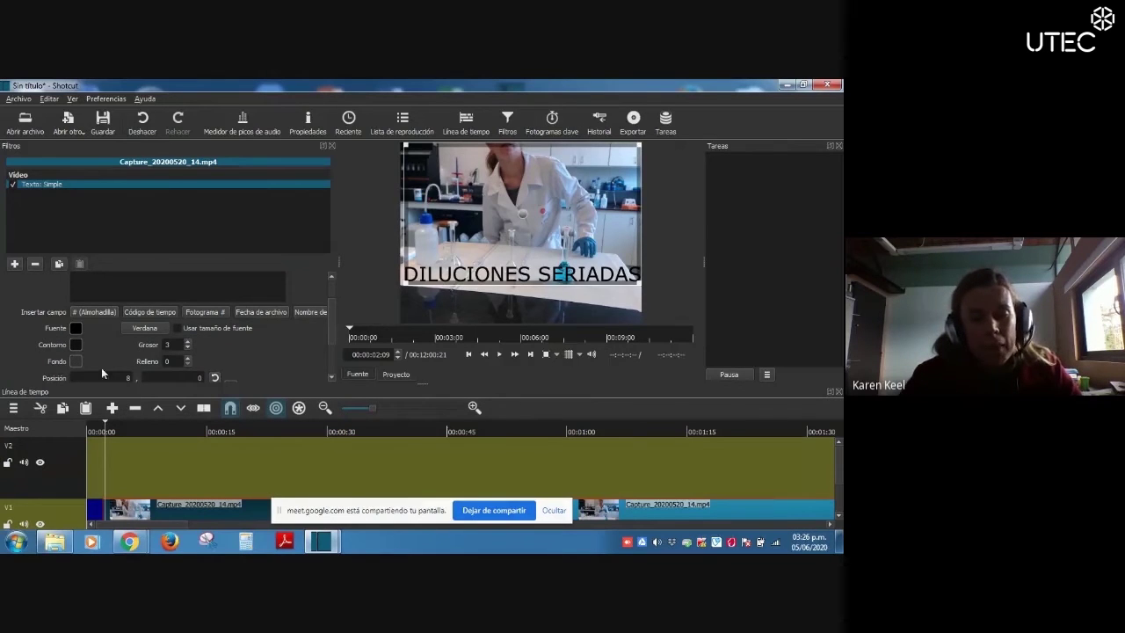
pyautogui.click(333, 146)
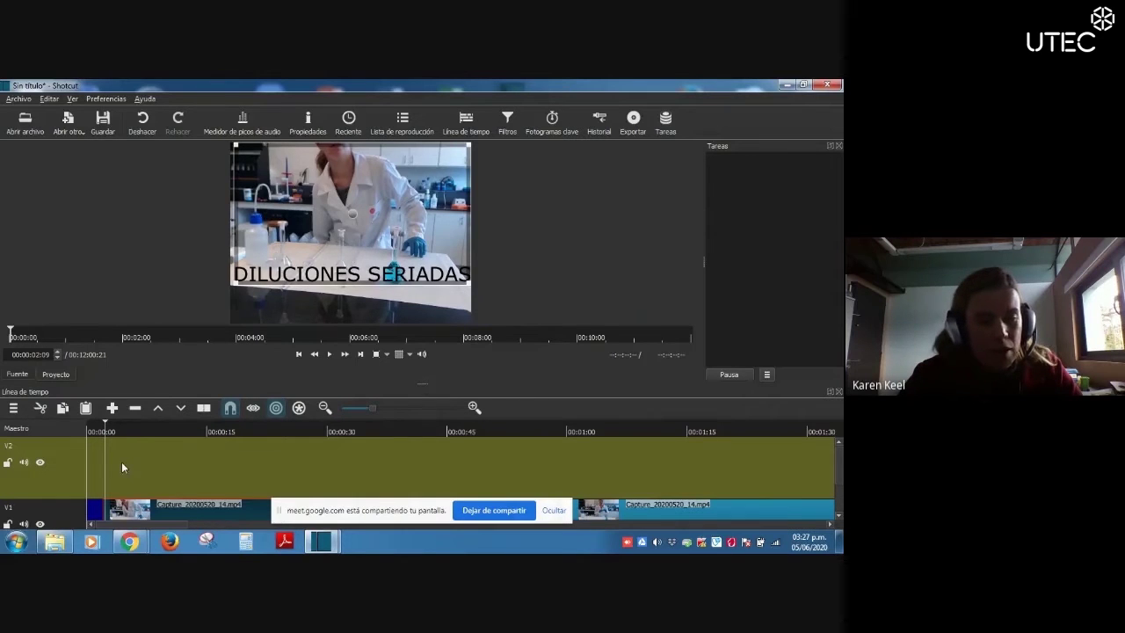
pyautogui.moveTo(423, 387); pyautogui.dragTo(424, 328)
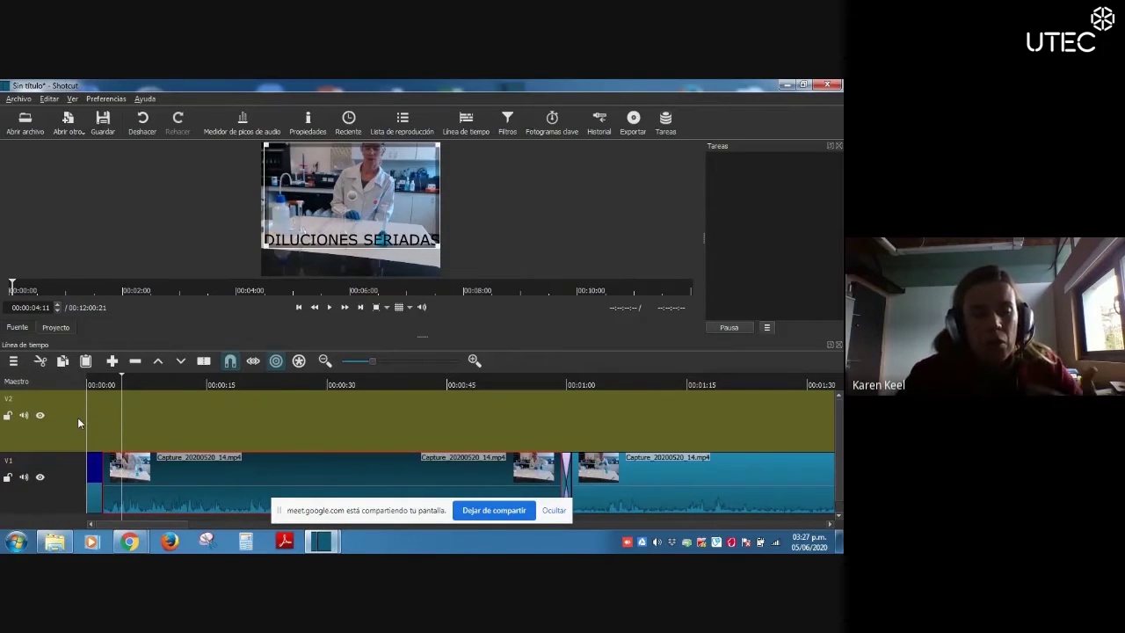
# Open the image "20200310 UTEC Normas de seguridad y laboratorio" and place it on track V2 from the end of the title clip.
pyautogui.click(25, 123)
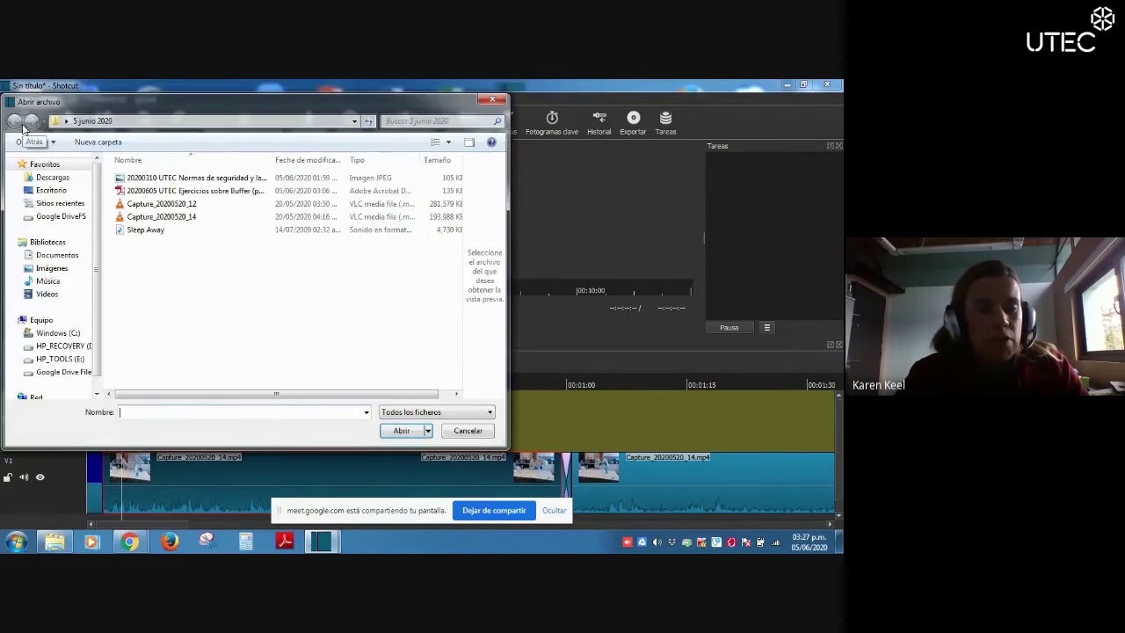
pyautogui.click(169, 180)
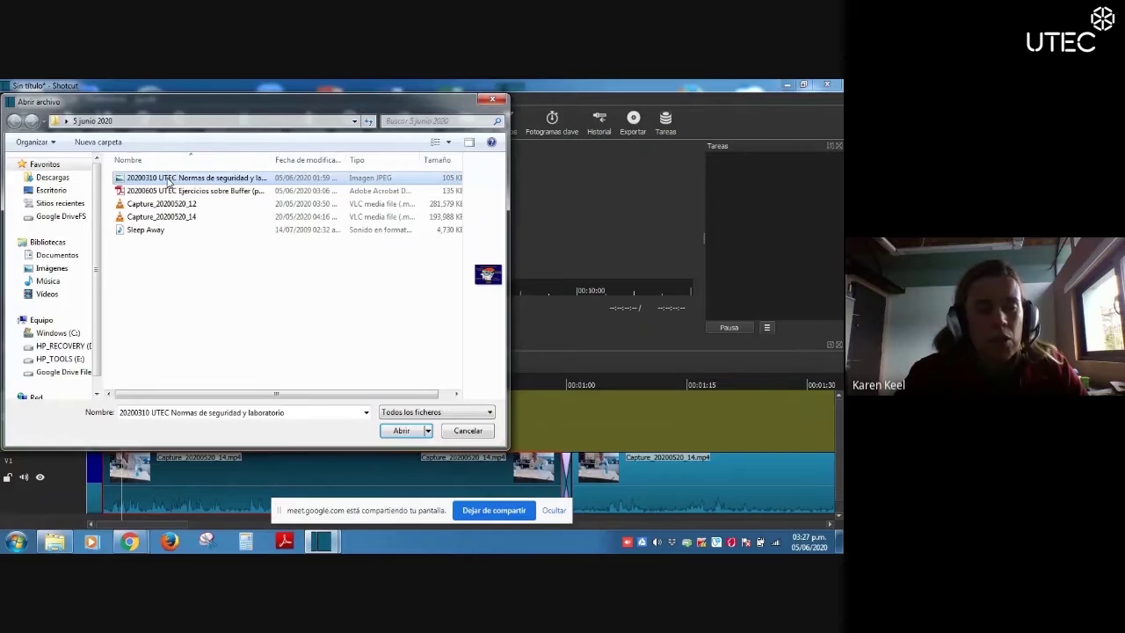
pyautogui.click(400, 432)
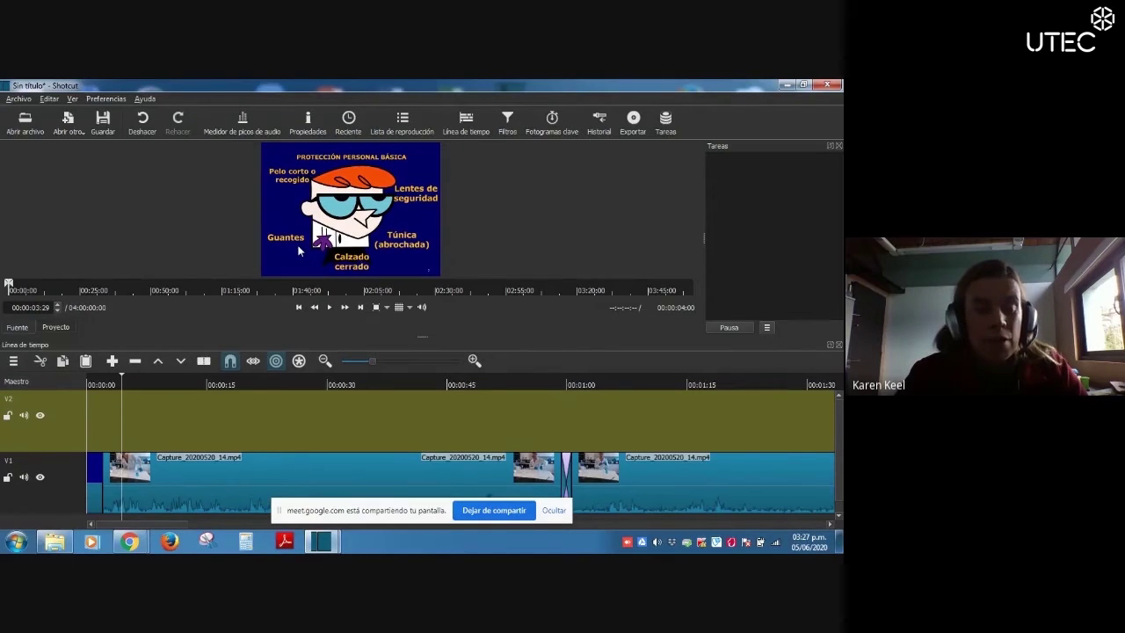
pyautogui.moveTo(298, 251); pyautogui.dragTo(106, 406)
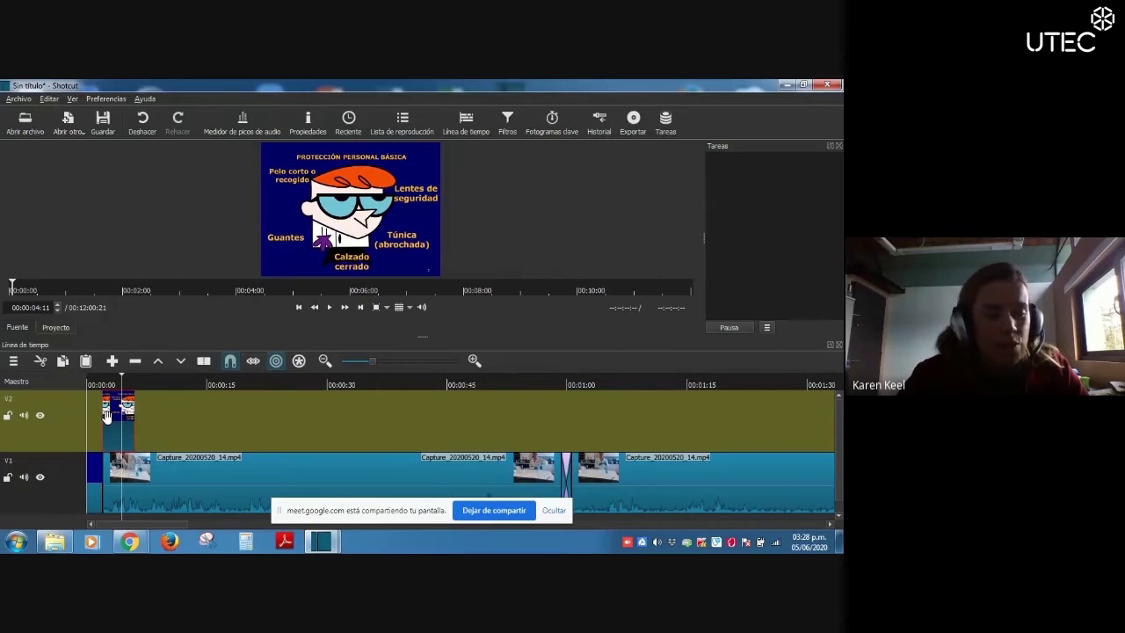
# Add the video filter "Tamaño y posición" to the image clip on track V2.
pyautogui.click(509, 123)
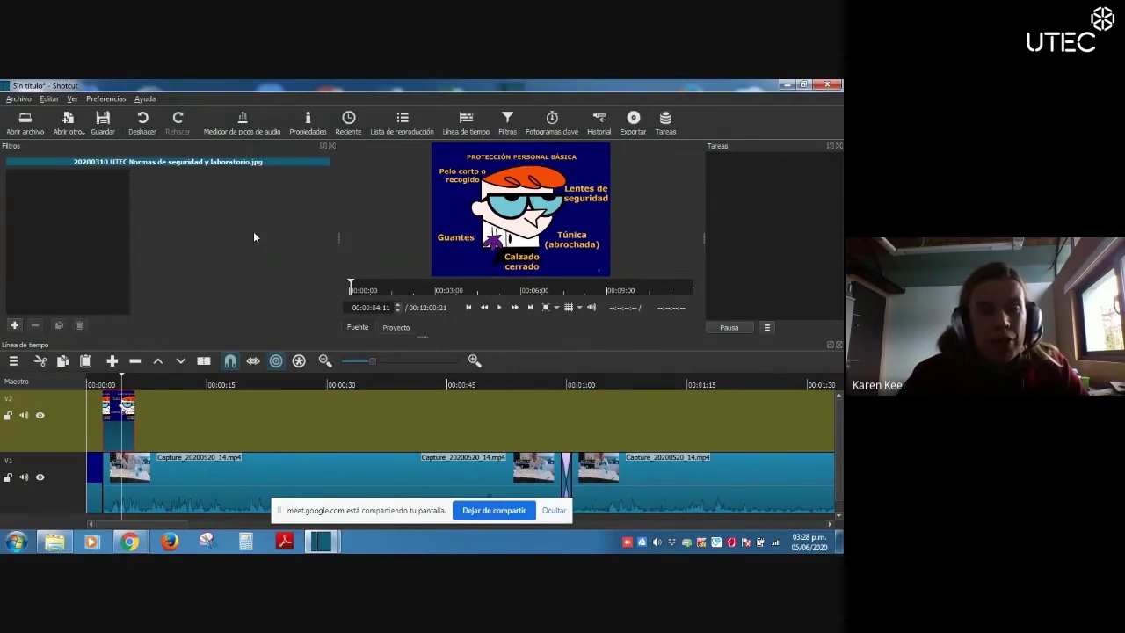
pyautogui.click(14, 326)
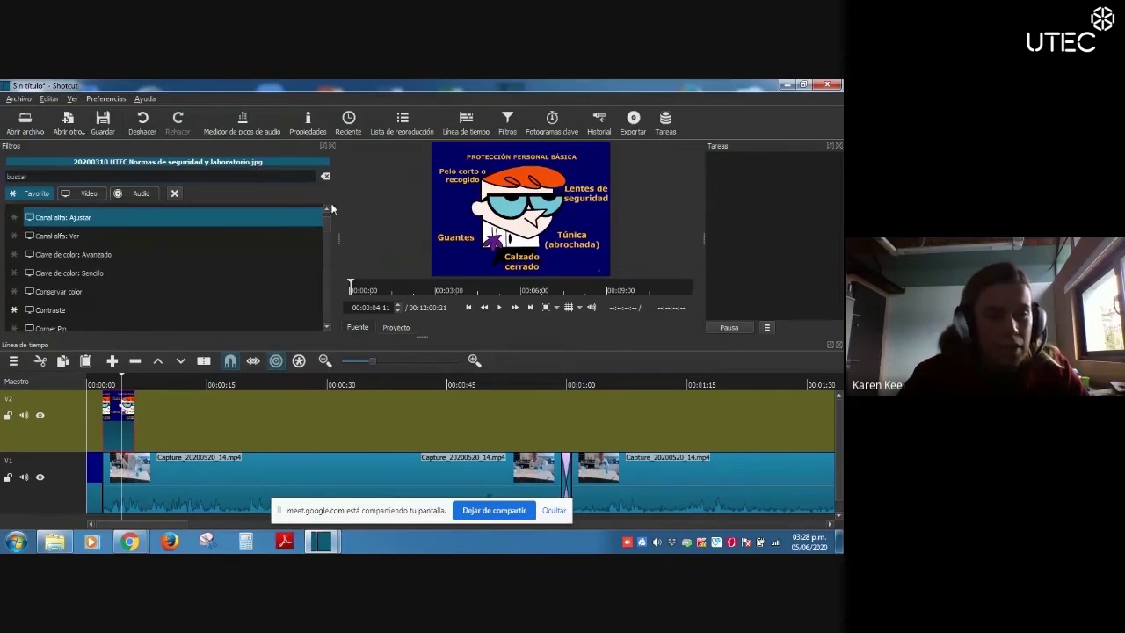
pyautogui.scroll(1, 326, 222)
pyautogui.moveTo(324, 220)
pyautogui.mouseDown()
pyautogui.moveTo(325, 258)
pyautogui.moveTo(320, 217)
pyautogui.mouseUp()
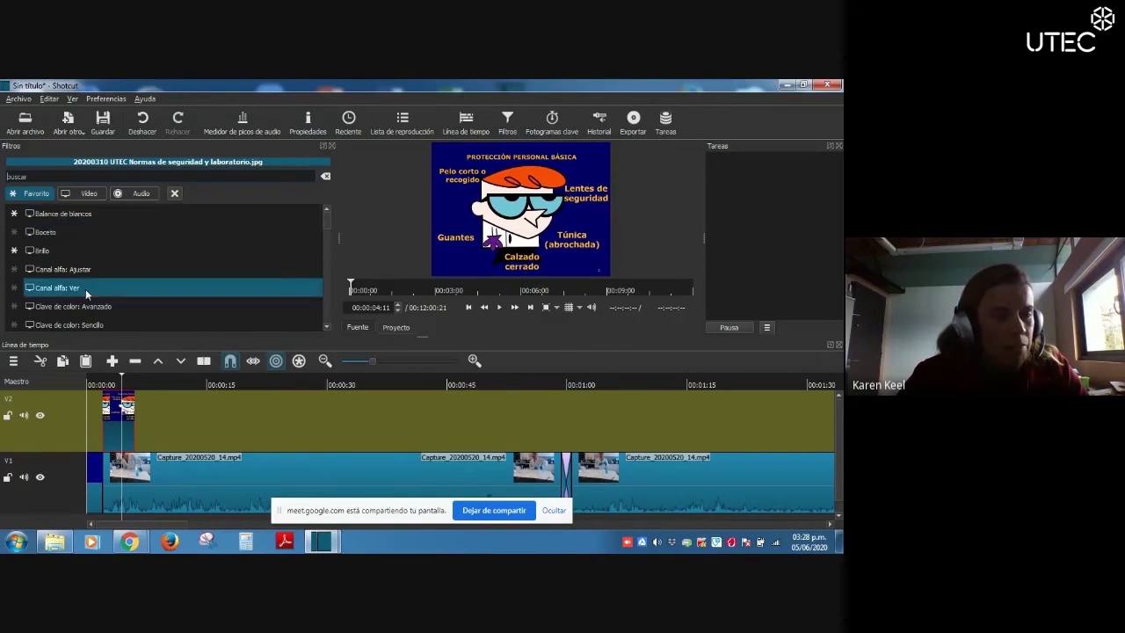
pyautogui.click(326, 326)
pyautogui.click(326, 327)
pyautogui.click(327, 328)
pyautogui.click(327, 328)
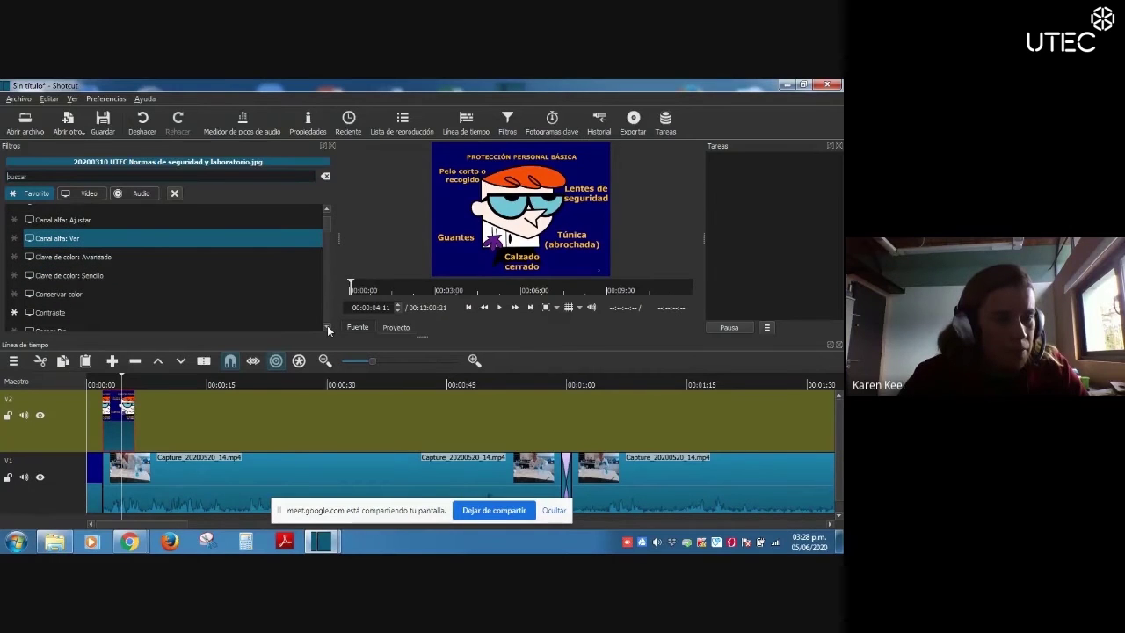
pyautogui.click(327, 328)
pyautogui.click(327, 328)
pyautogui.click(327, 328)
pyautogui.click(327, 328)
pyautogui.click(327, 328)
pyautogui.click(327, 328)
pyautogui.click(327, 328)
pyautogui.click(327, 328)
pyautogui.click(327, 328)
pyautogui.click(327, 328)
pyautogui.click(327, 328)
pyautogui.click(327, 328)
pyautogui.click(327, 328)
pyautogui.click(327, 327)
pyautogui.click(327, 328)
pyautogui.click(327, 327)
pyautogui.click(327, 328)
pyautogui.click(327, 327)
pyautogui.click(327, 328)
pyautogui.click(327, 328)
pyautogui.click(327, 327)
pyautogui.click(327, 328)
pyautogui.click(327, 328)
pyautogui.click(328, 328)
pyautogui.click(327, 328)
pyautogui.click(327, 327)
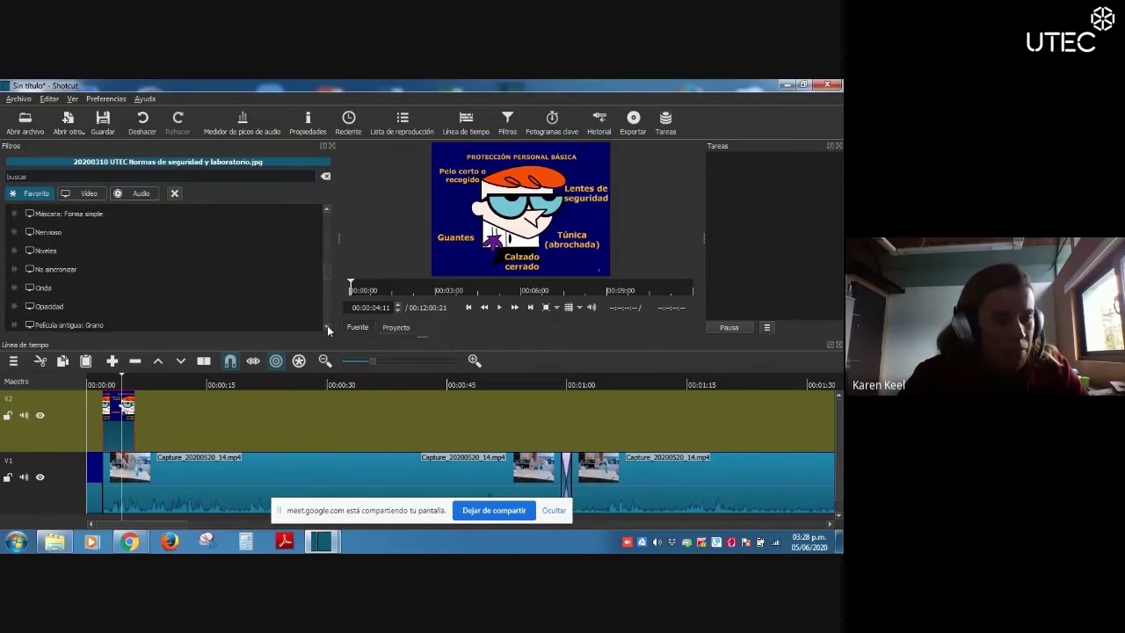
pyautogui.moveTo(327, 281); pyautogui.dragTo(331, 306)
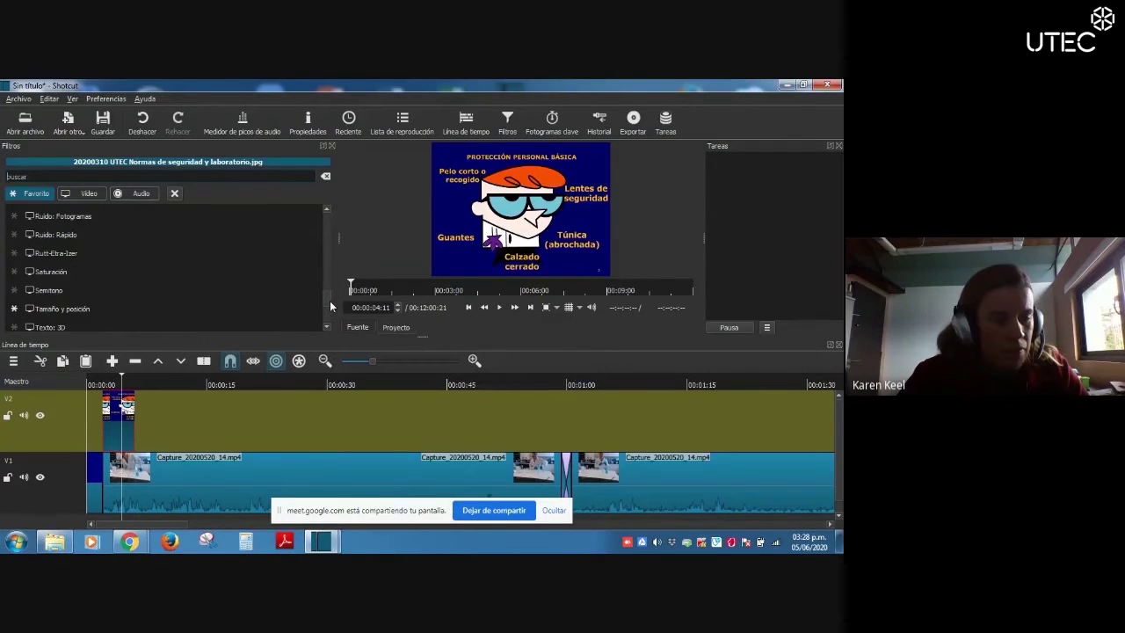
pyautogui.click(63, 308)
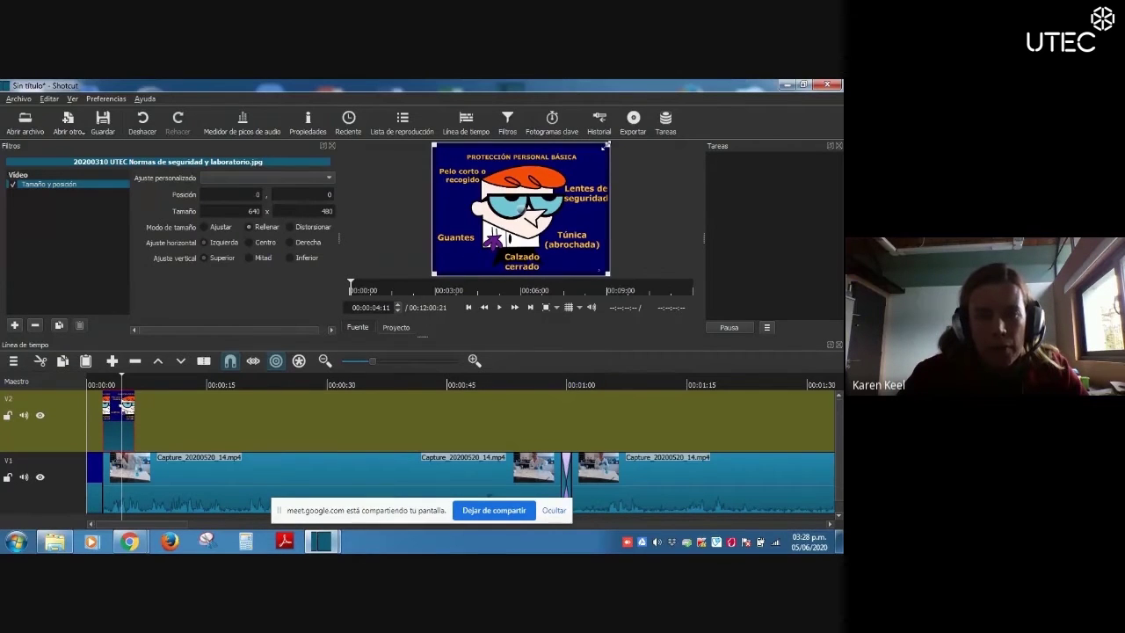
# Shrink the overlay image to about 268 × 201 and set its horizontal position to 200 after trying 100.
pyautogui.moveTo(607, 145); pyautogui.dragTo(479, 232)
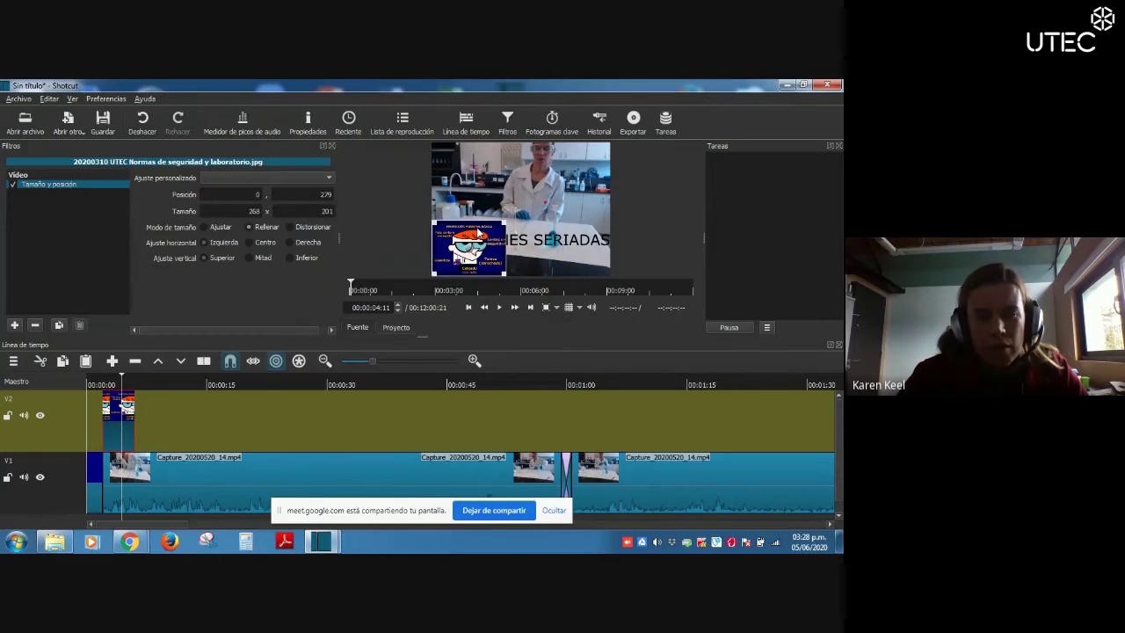
pyautogui.click(253, 195)
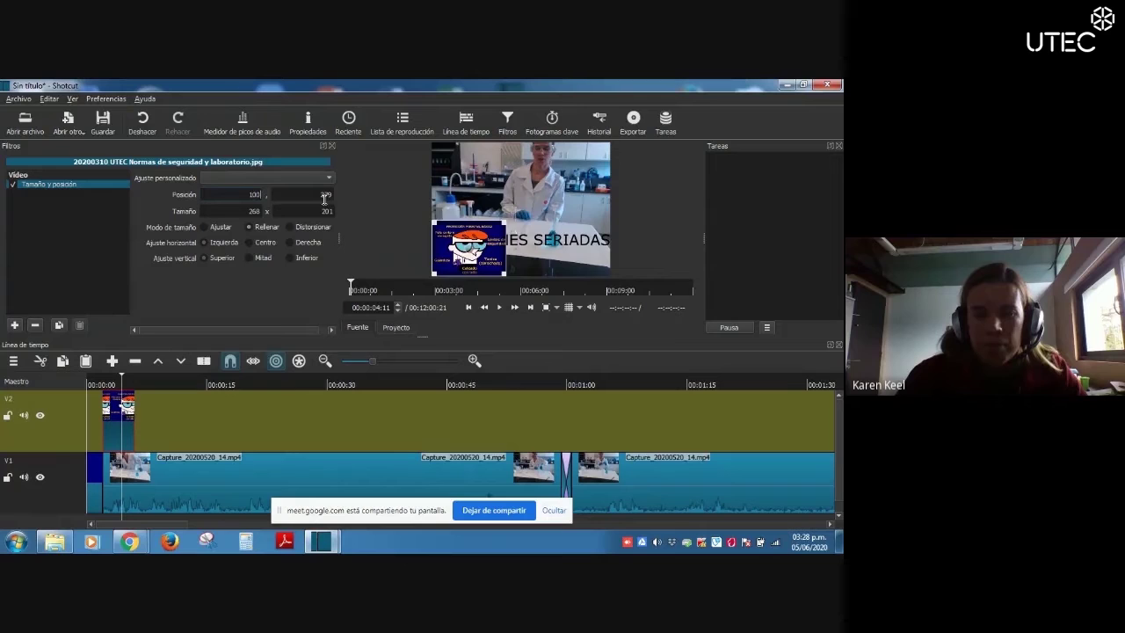
pyautogui.press('Return')
pyautogui.moveTo(243, 194); pyautogui.dragTo(263, 199)
pyautogui.write('2')
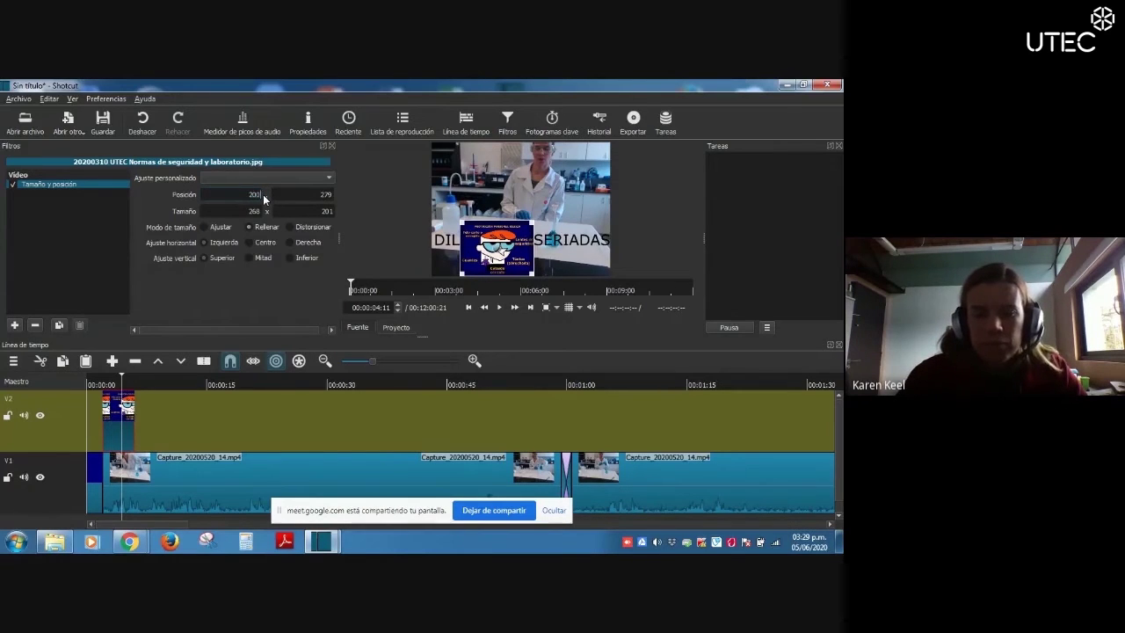
pyautogui.write('00')
pyautogui.press('Return')
# Try a vertical position of 500 for the overlay image, and set it to 200 instead.
pyautogui.moveTo(320, 195)
pyautogui.mouseDown()
pyautogui.moveTo(339, 195)
pyautogui.moveTo(318, 193)
pyautogui.mouseUp()
pyautogui.write('500')
pyautogui.press('Return')
pyautogui.write('200')
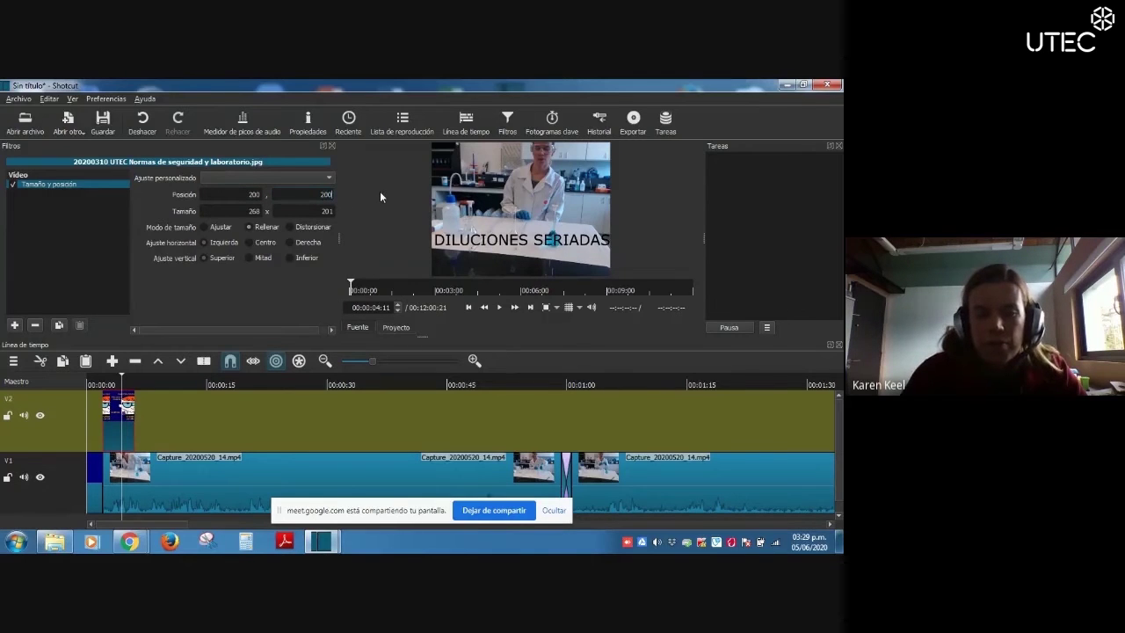
pyautogui.press('Return')
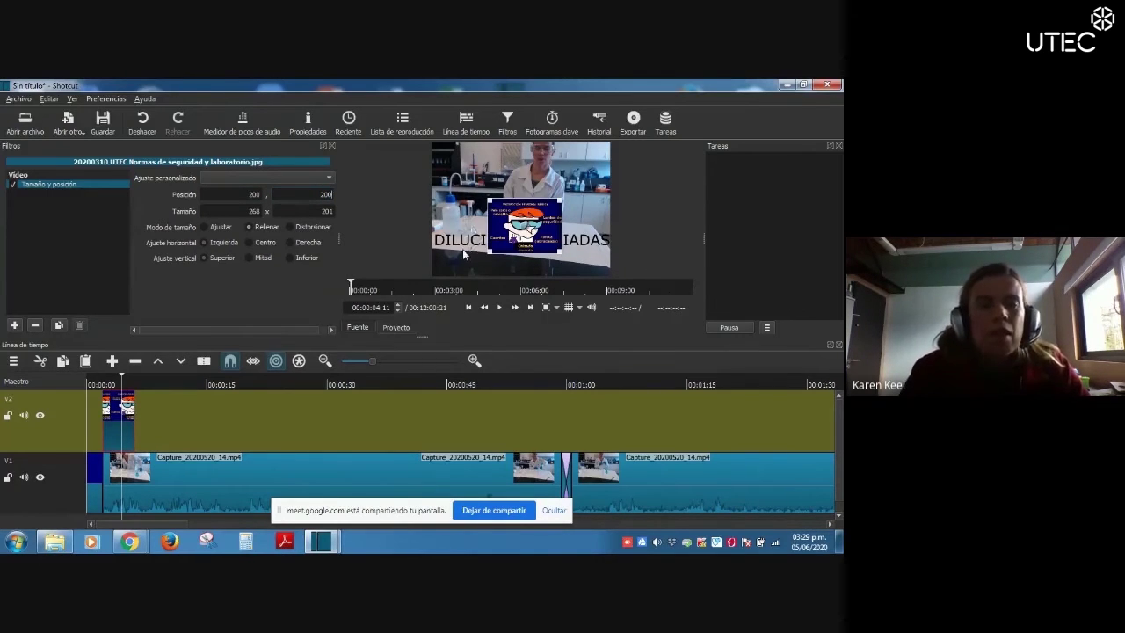
# Move the playhead to 00:00:05:09 within the overlay image and add an audio track to the timeline.
pyautogui.click(125, 385)
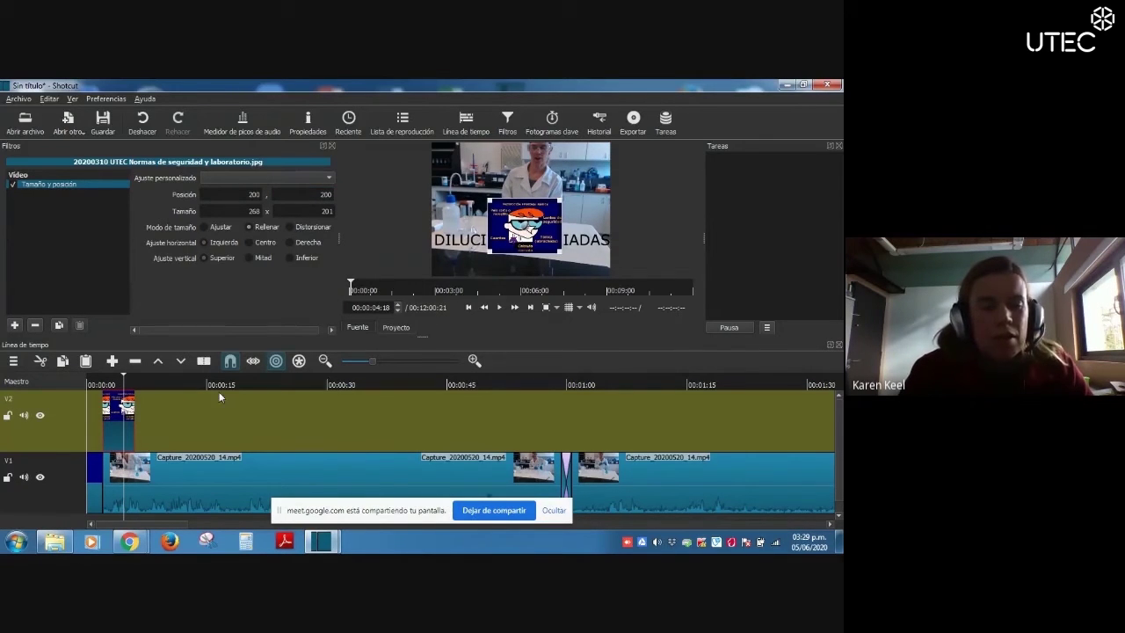
pyautogui.click(130, 384)
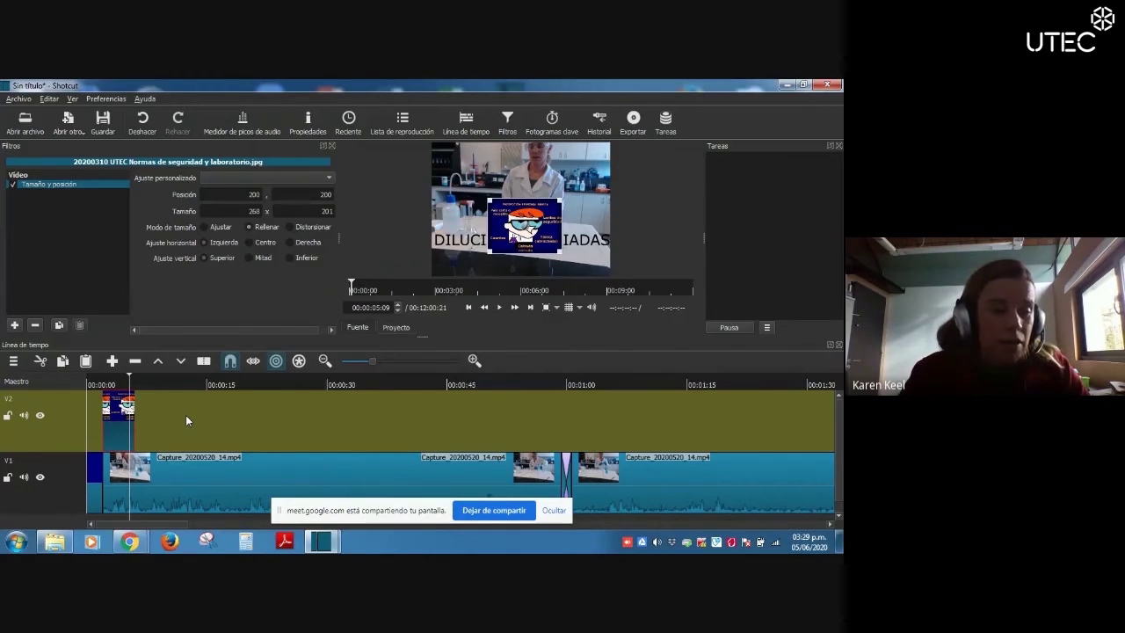
pyautogui.click(12, 367)
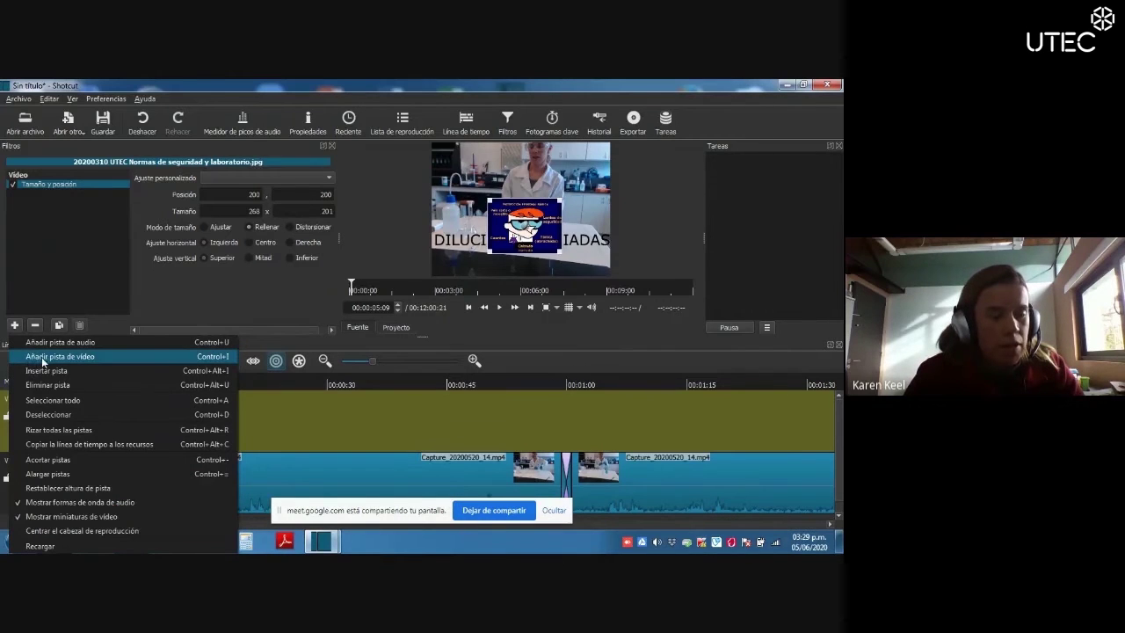
pyautogui.click(12, 368)
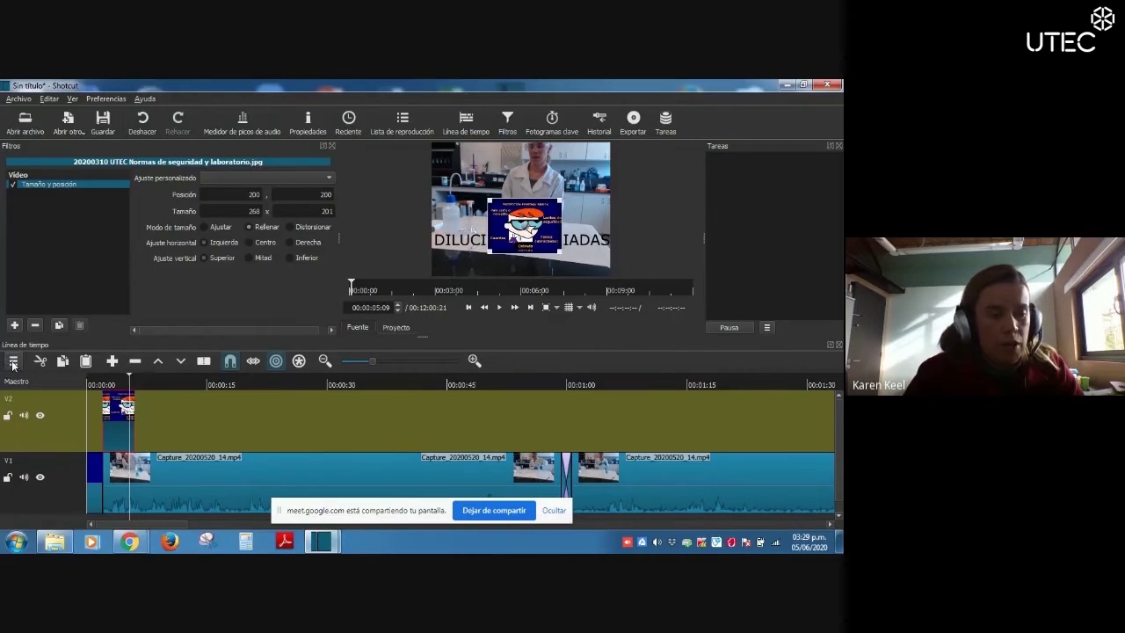
pyautogui.click(12, 364)
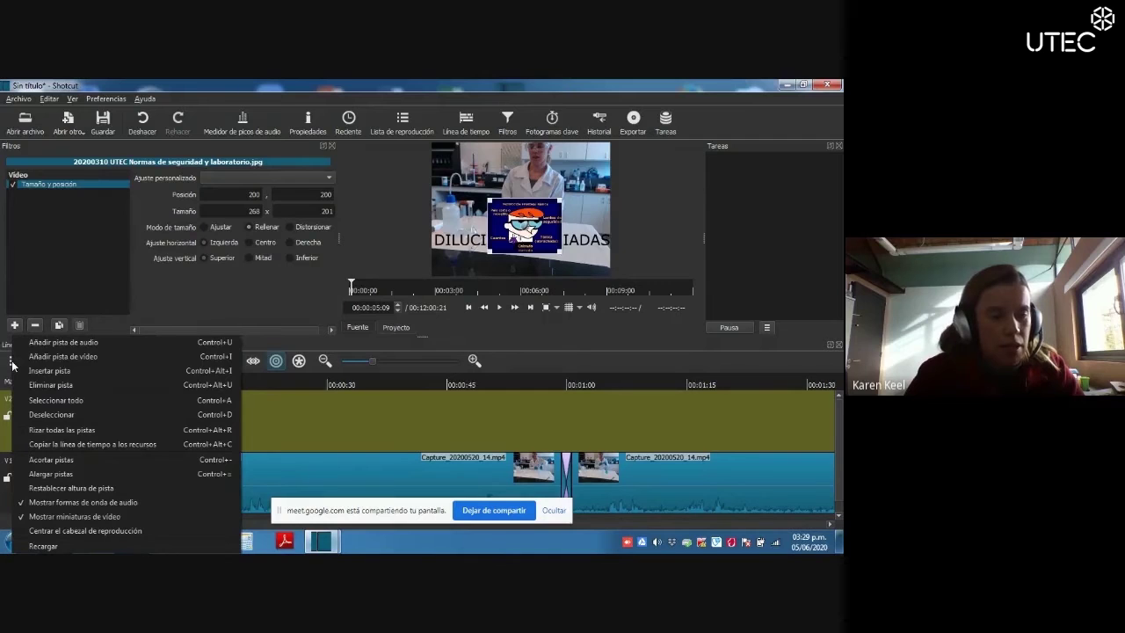
pyautogui.click(58, 343)
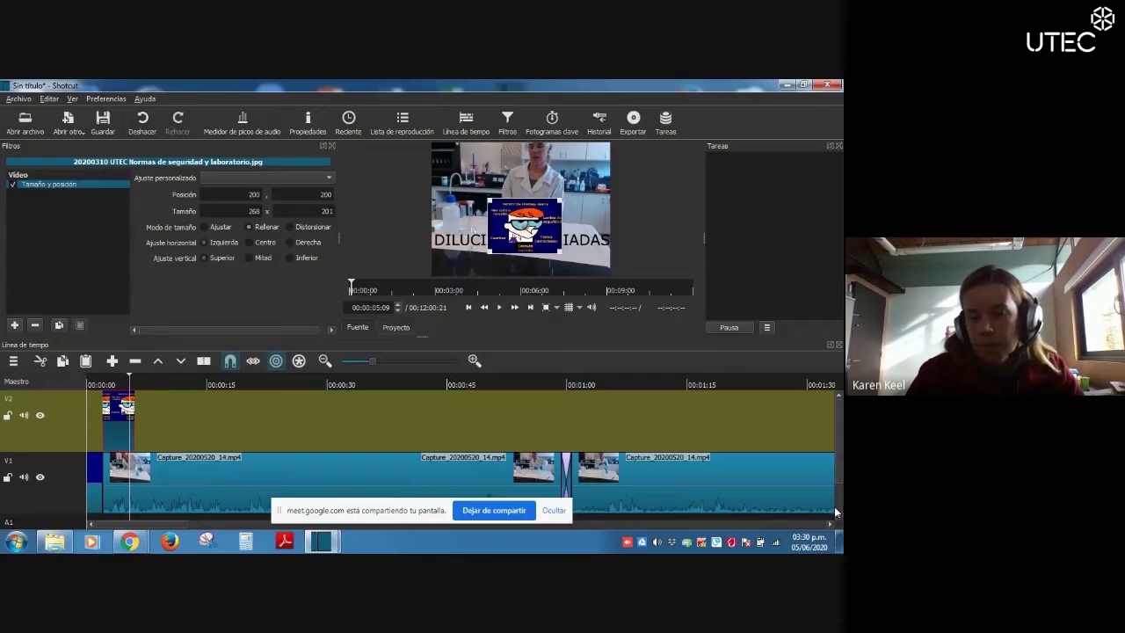
# Open the music file Sleep Away.mp3 and insert it at the start of audio track A1.
pyautogui.moveTo(834, 506); pyautogui.dragTo(837, 514)
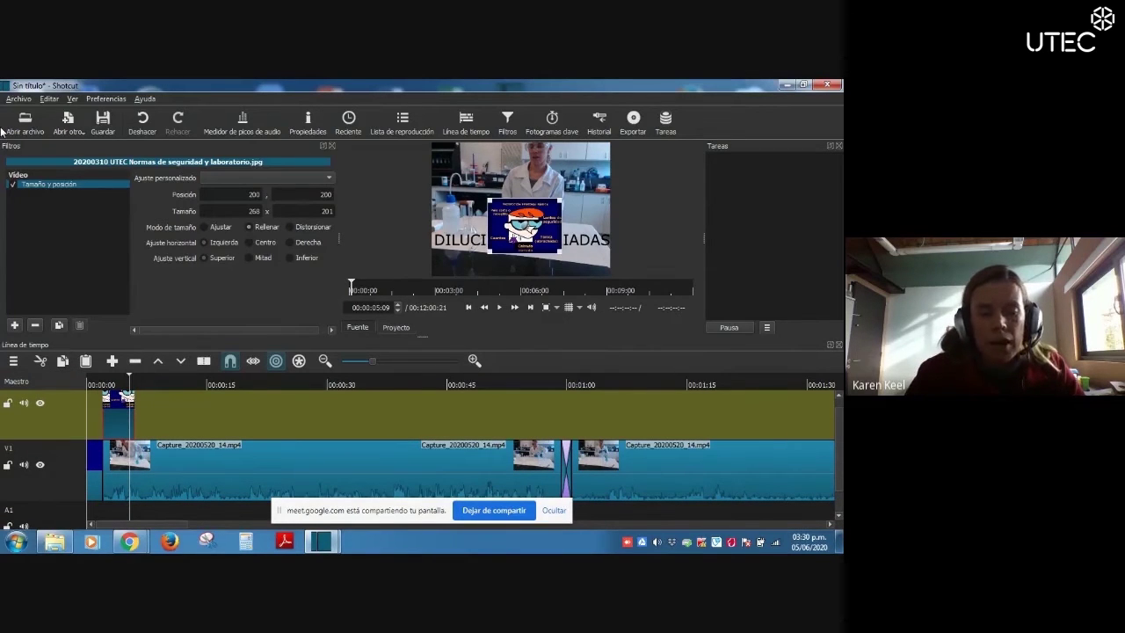
pyautogui.click(554, 510)
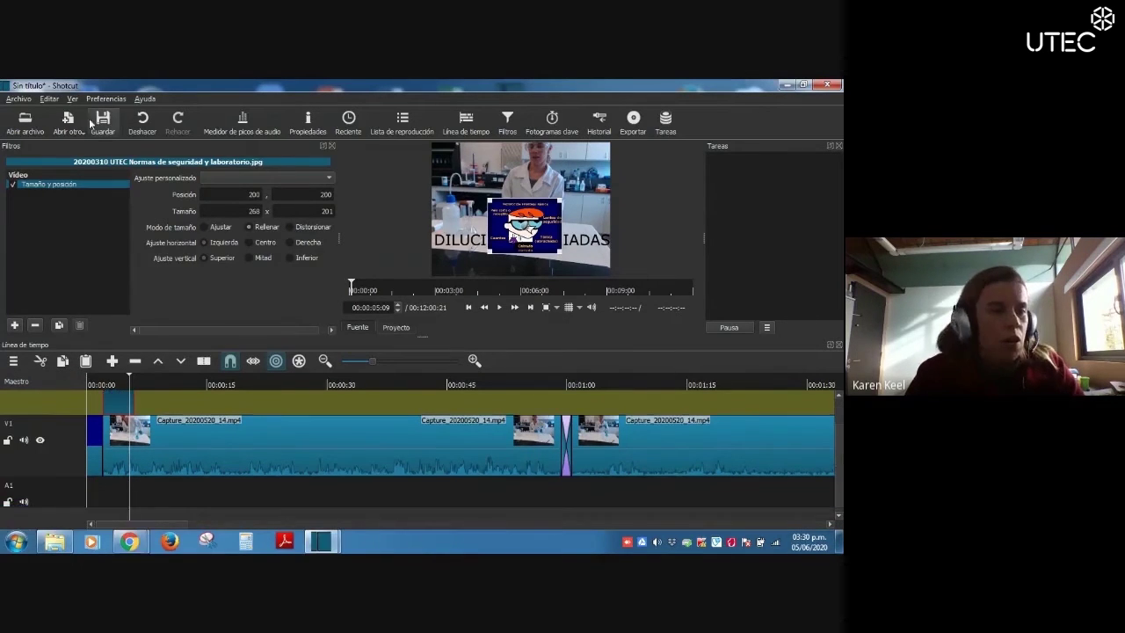
pyautogui.click(17, 122)
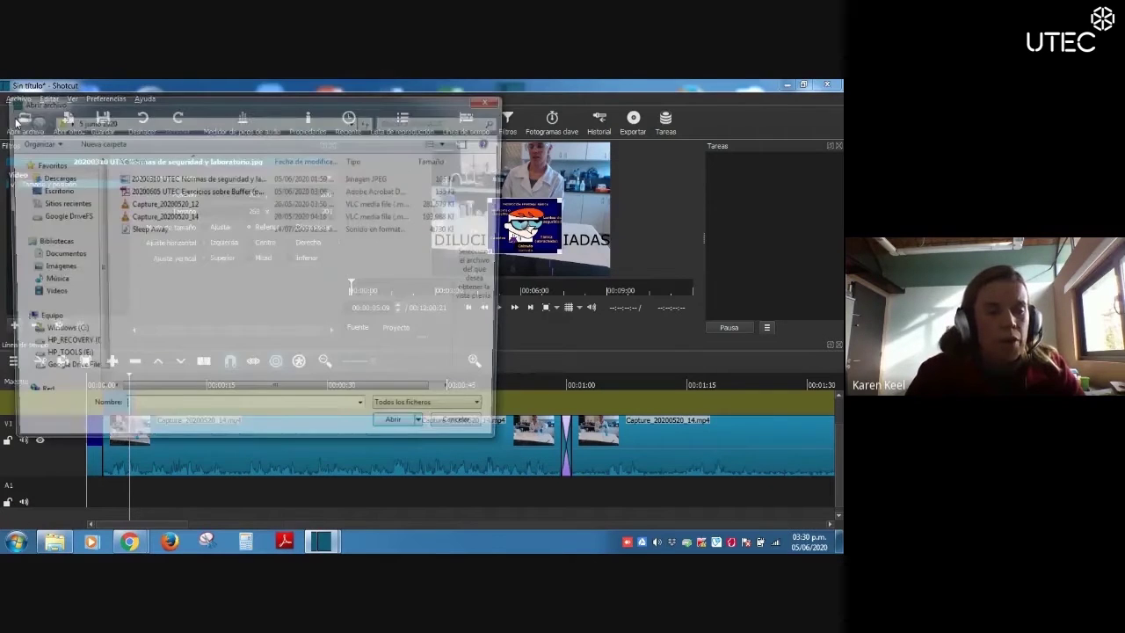
pyautogui.doubleClick(137, 234)
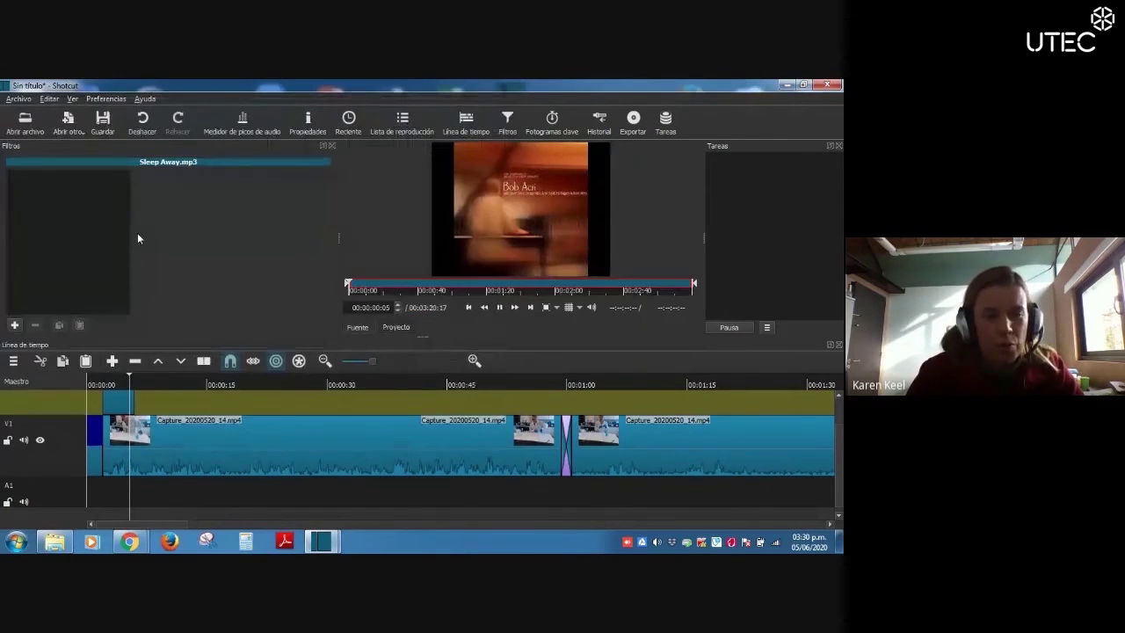
pyautogui.click(499, 309)
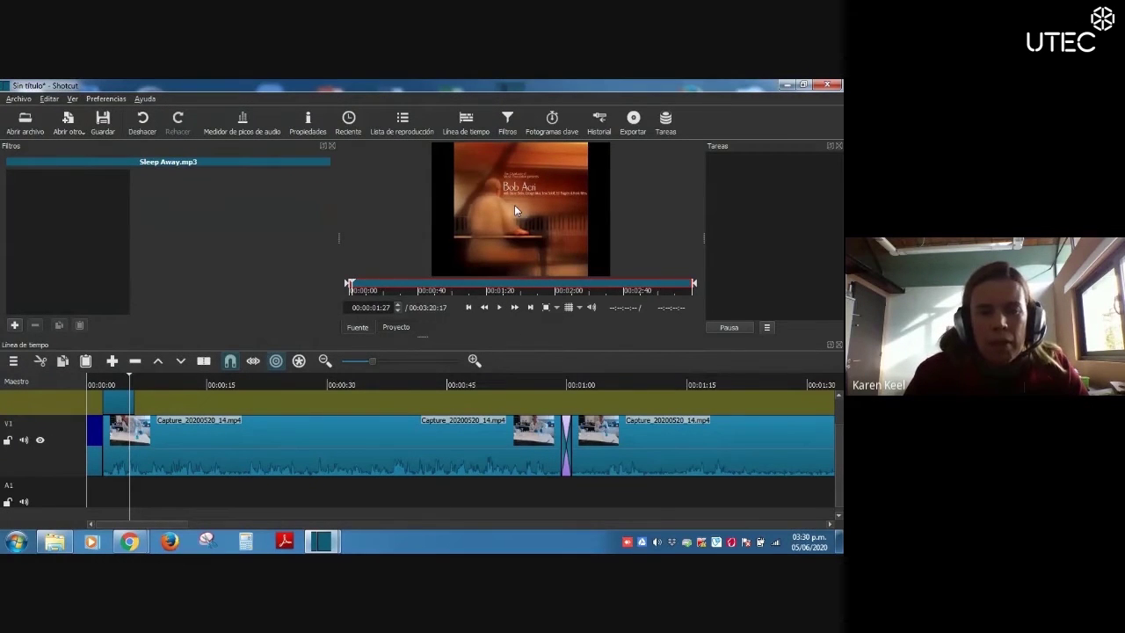
pyautogui.moveTo(514, 205); pyautogui.dragTo(89, 486)
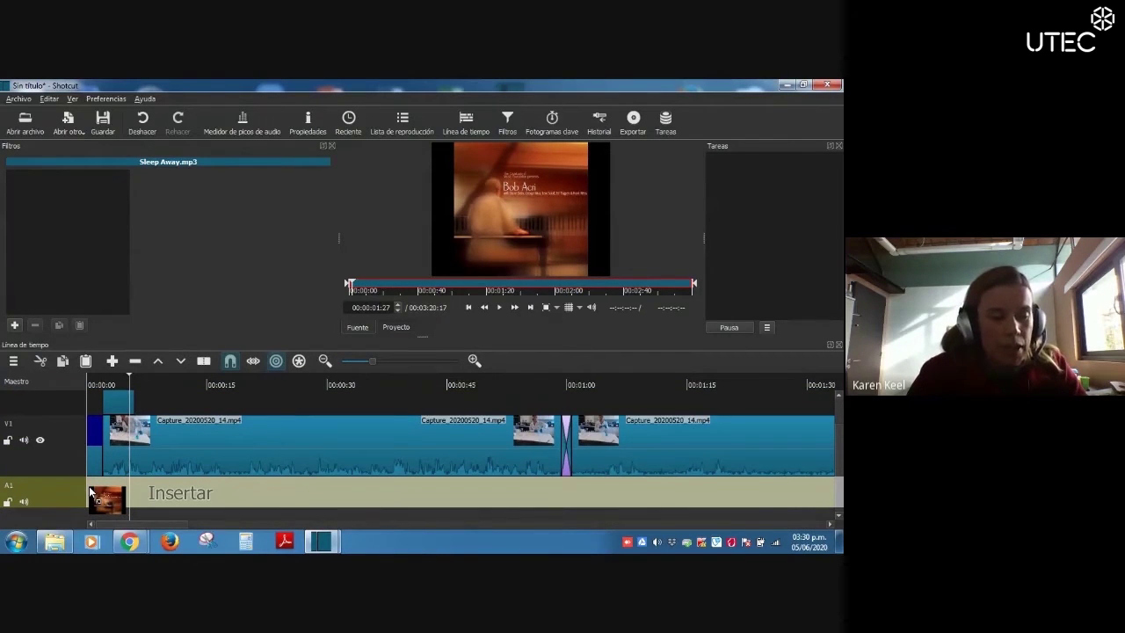
pyautogui.moveTo(88, 487); pyautogui.dragTo(89, 486)
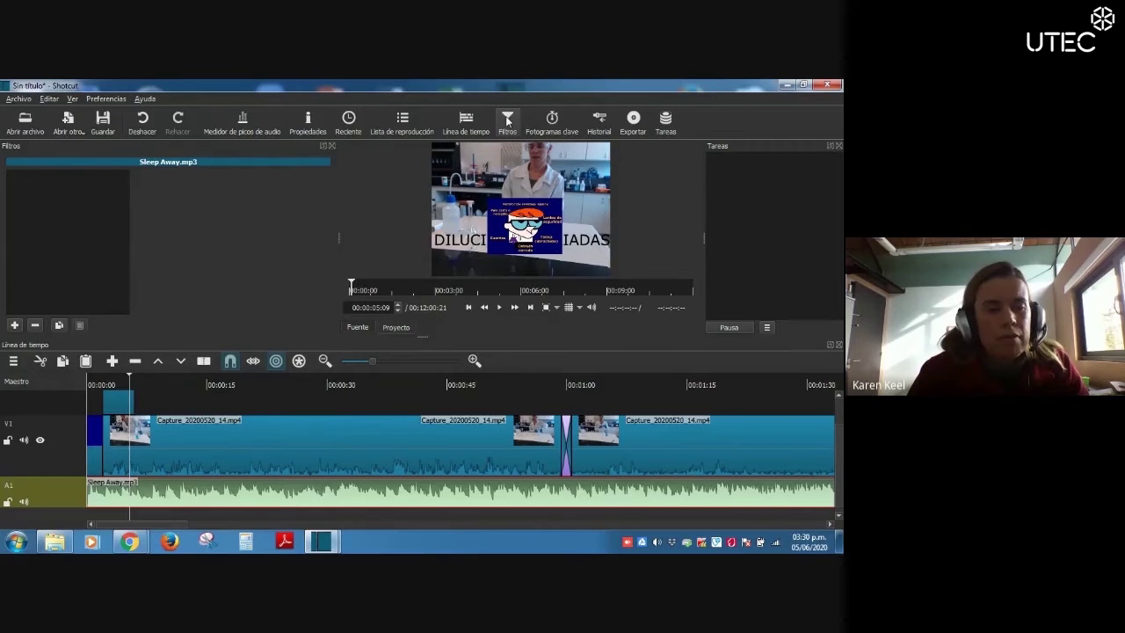
# Add the audio filter "Ganancia / Volumen" to the Sleep Away.mp3 clip on track A1.
pyautogui.click(15, 325)
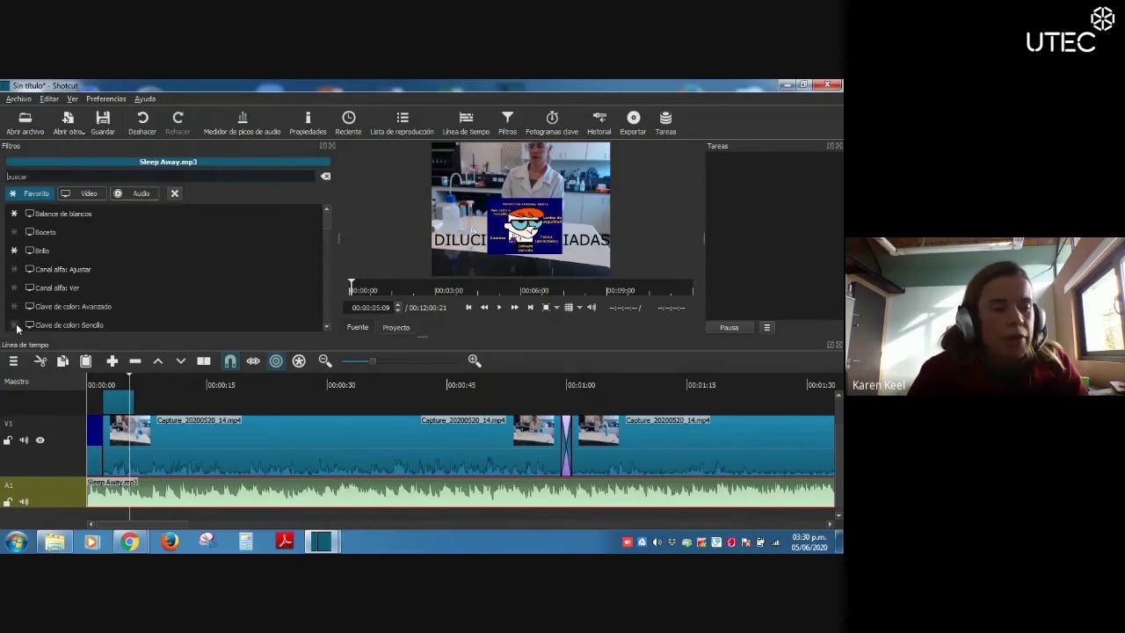
pyautogui.click(139, 194)
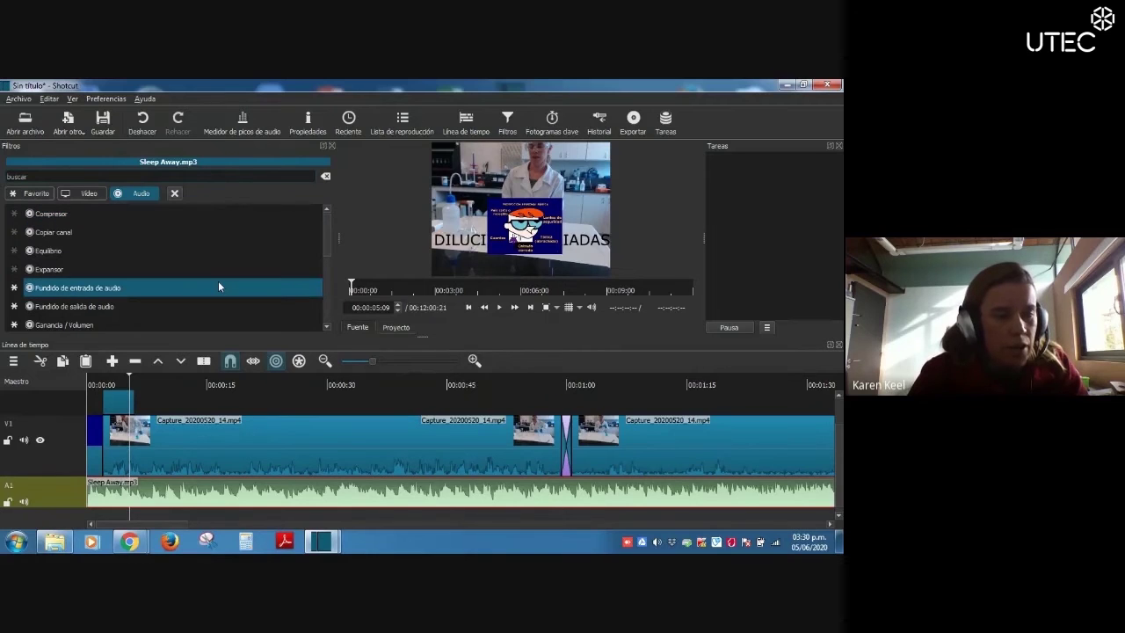
pyautogui.scroll(-2, 132, 307)
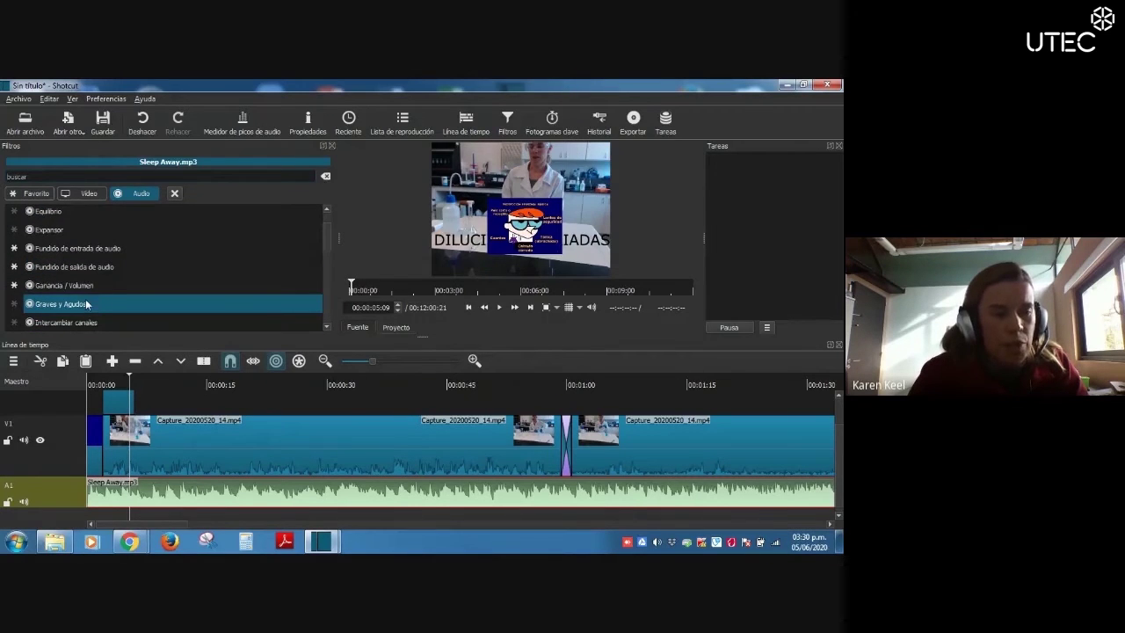
pyautogui.click(84, 288)
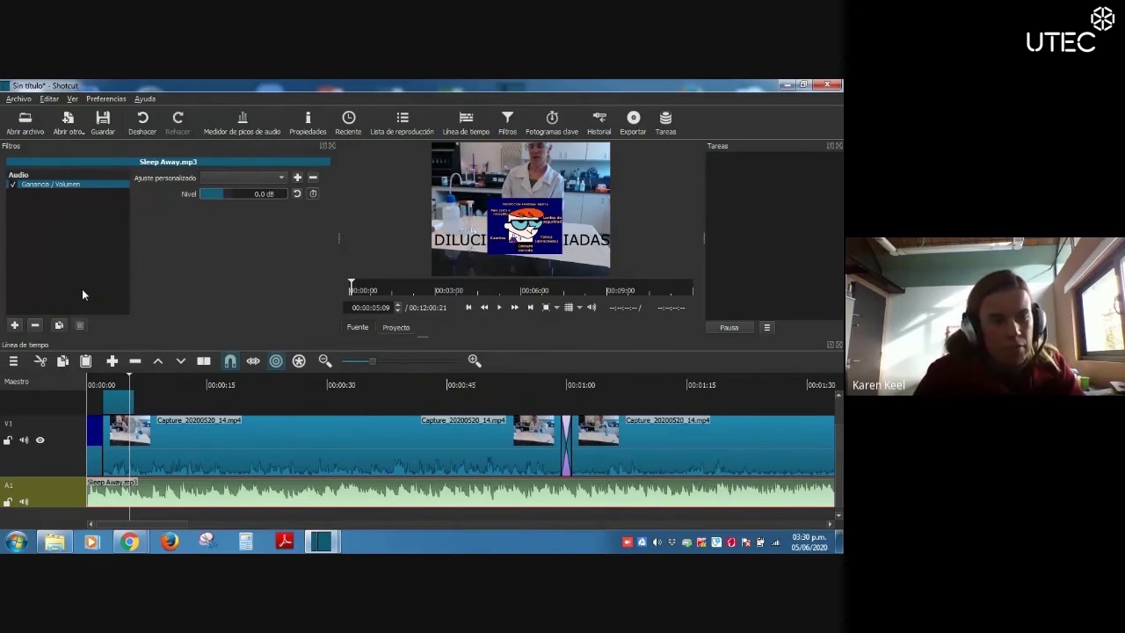
# Try a music level of -49.9 dB in playback, set it to -34.8 dB instead, and play the timeline again to check.
pyautogui.moveTo(216, 191); pyautogui.dragTo(207, 198)
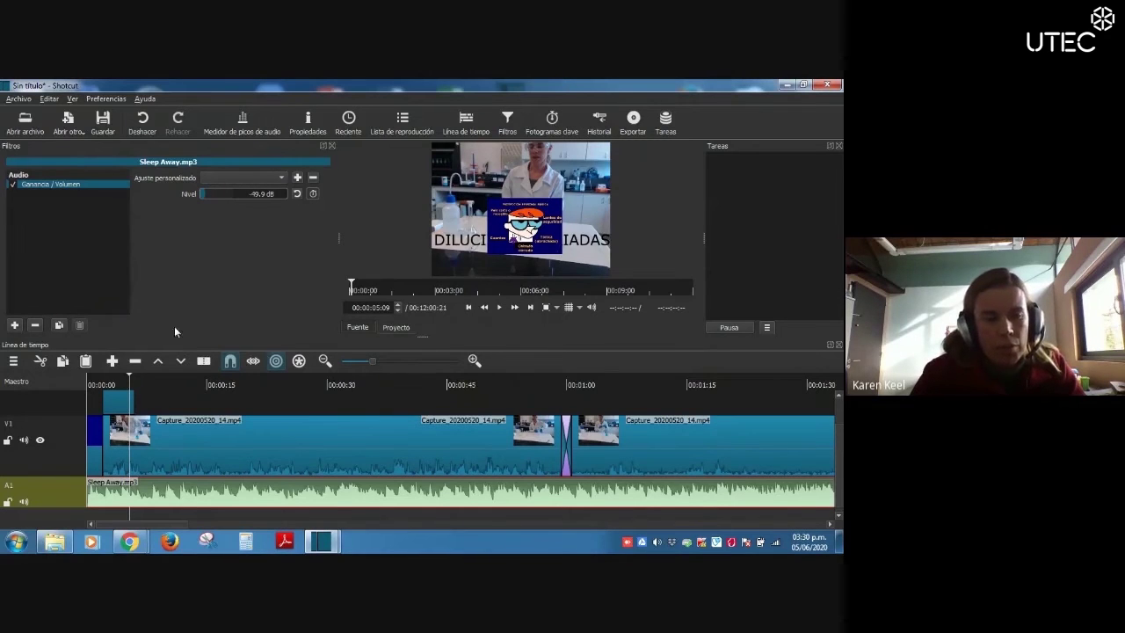
pyautogui.click(500, 307)
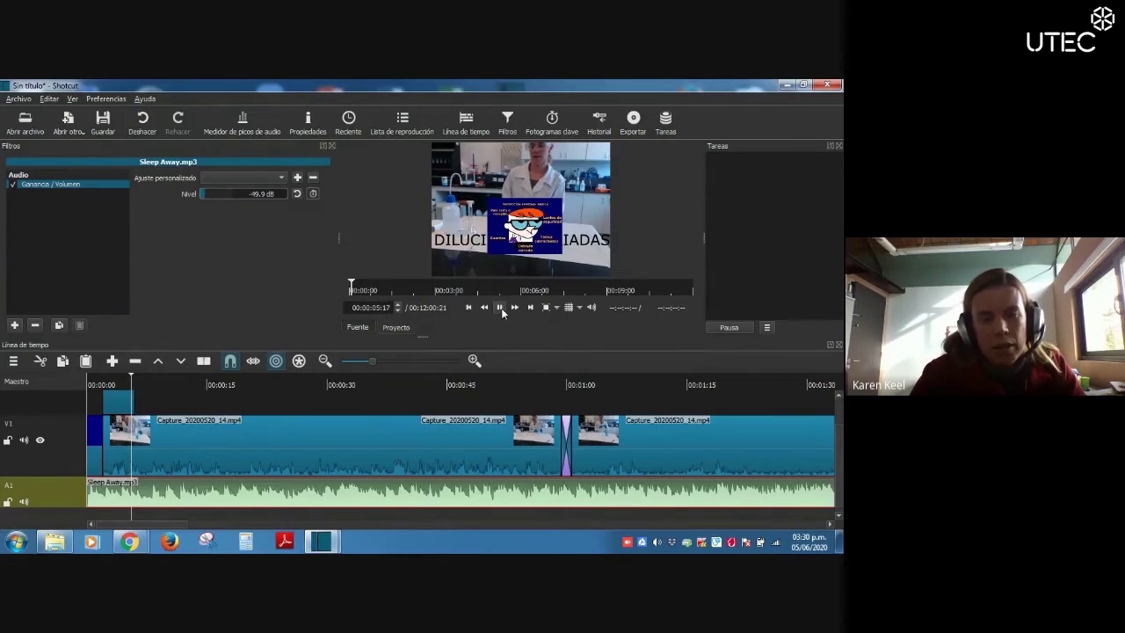
pyautogui.click(500, 307)
pyautogui.moveTo(211, 191); pyautogui.dragTo(213, 195)
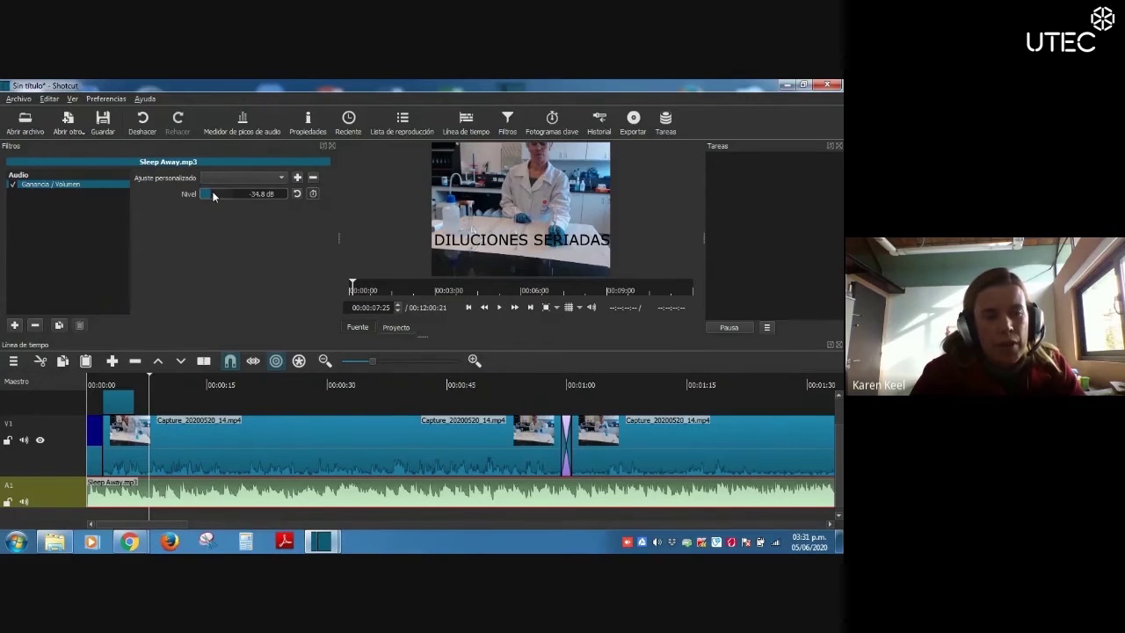
pyautogui.click(501, 308)
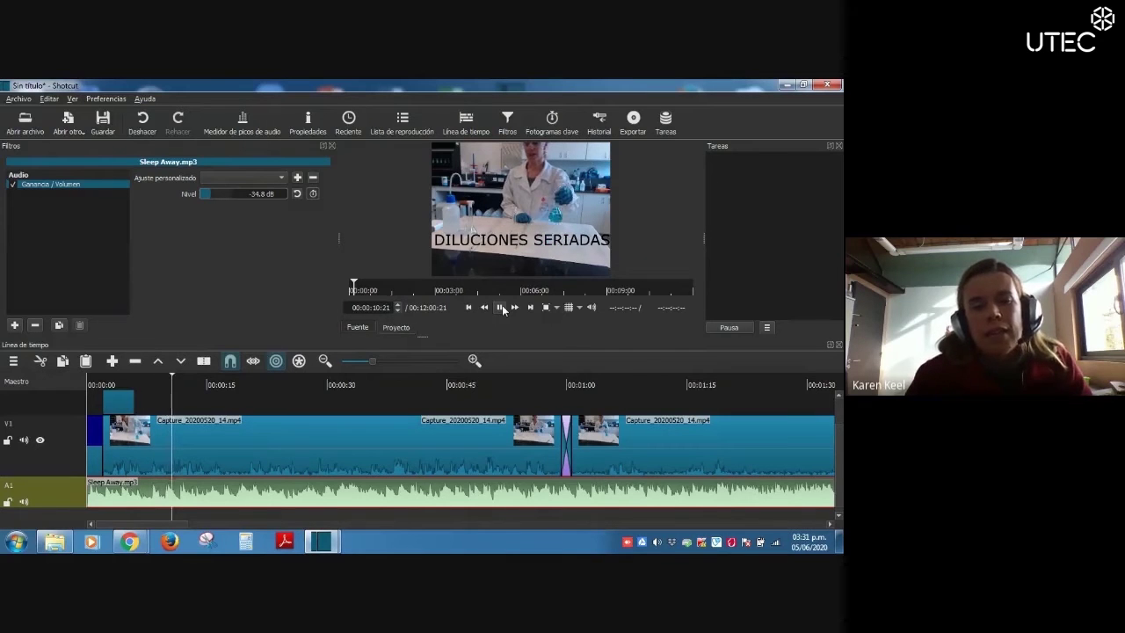
pyautogui.click(502, 307)
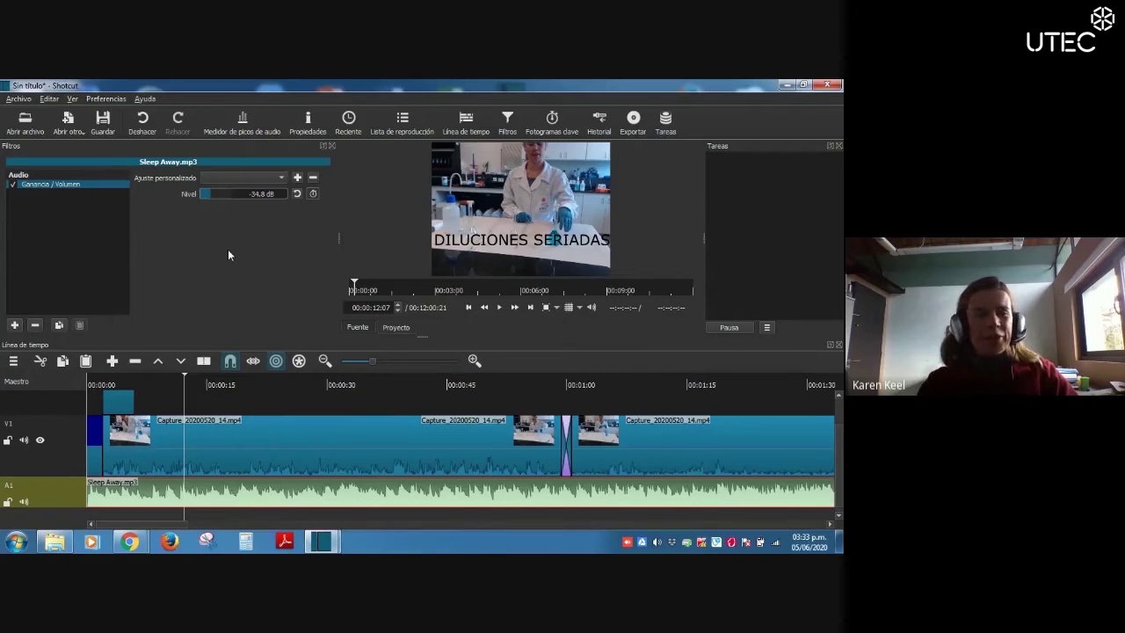
# Open the dialog for saving the project as MLT XML and dismiss it without saving.
pyautogui.click(104, 125)
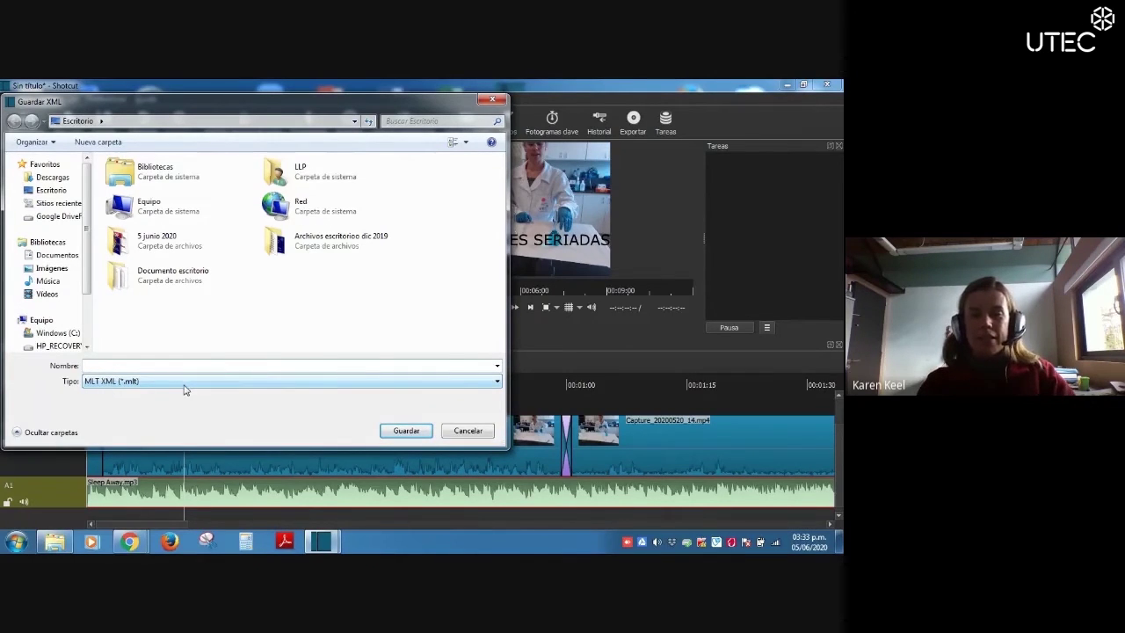
pyautogui.click(468, 431)
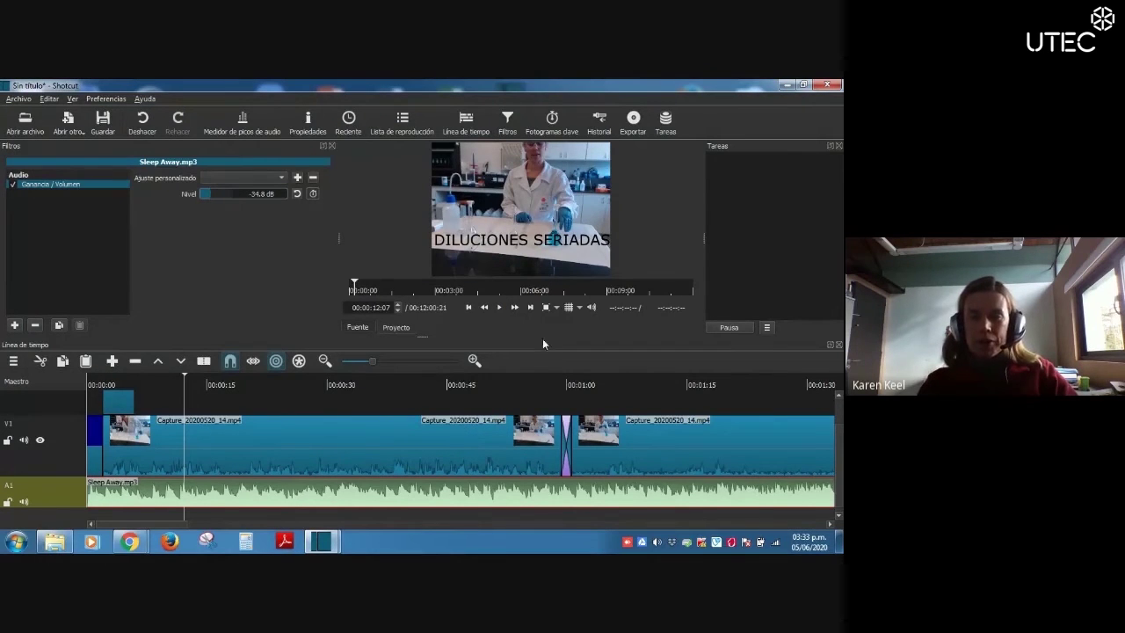
# Export the timeline with the "Predeterminado" preset as an MP4 file named PRUEBA 1 in the Grabaciones 2020 folder.
pyautogui.click(634, 123)
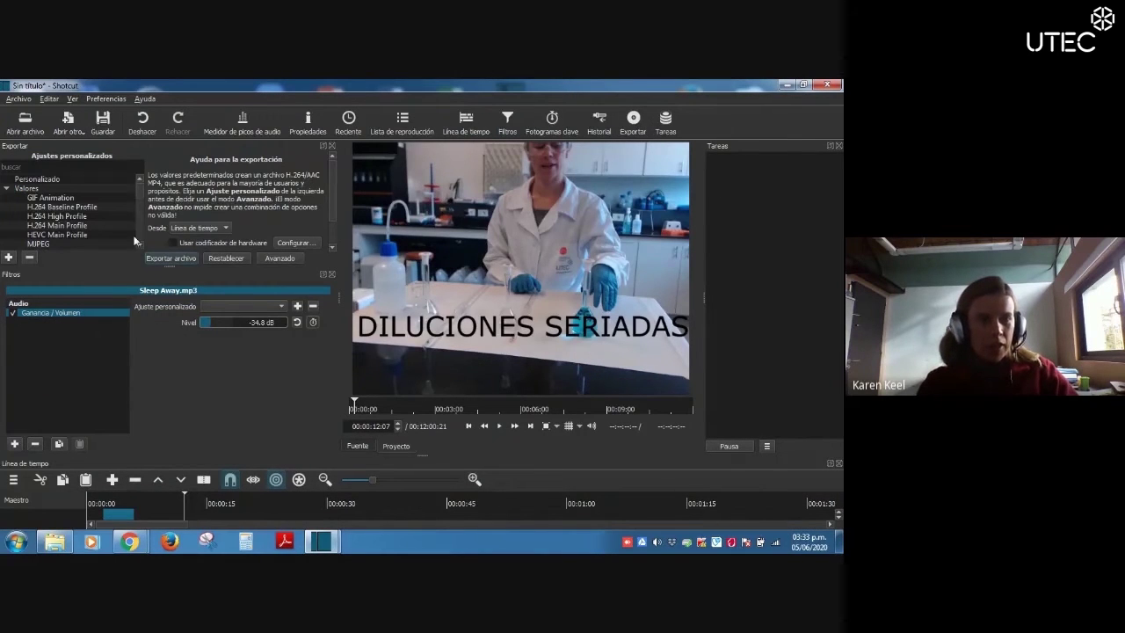
pyautogui.scroll(-3, 140, 250)
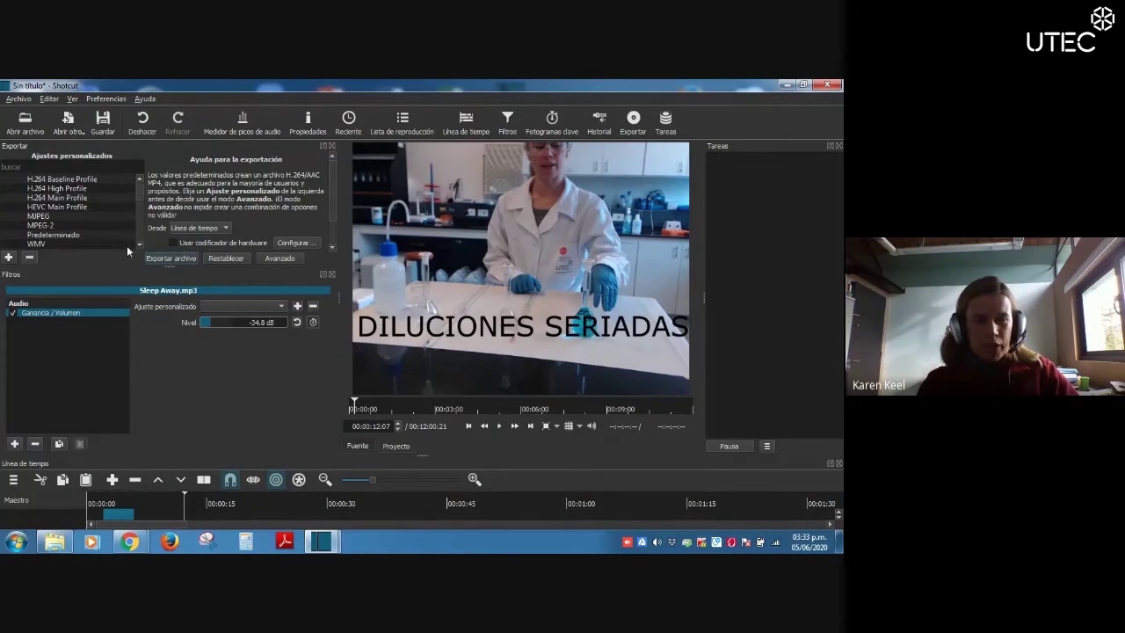
pyautogui.click(93, 235)
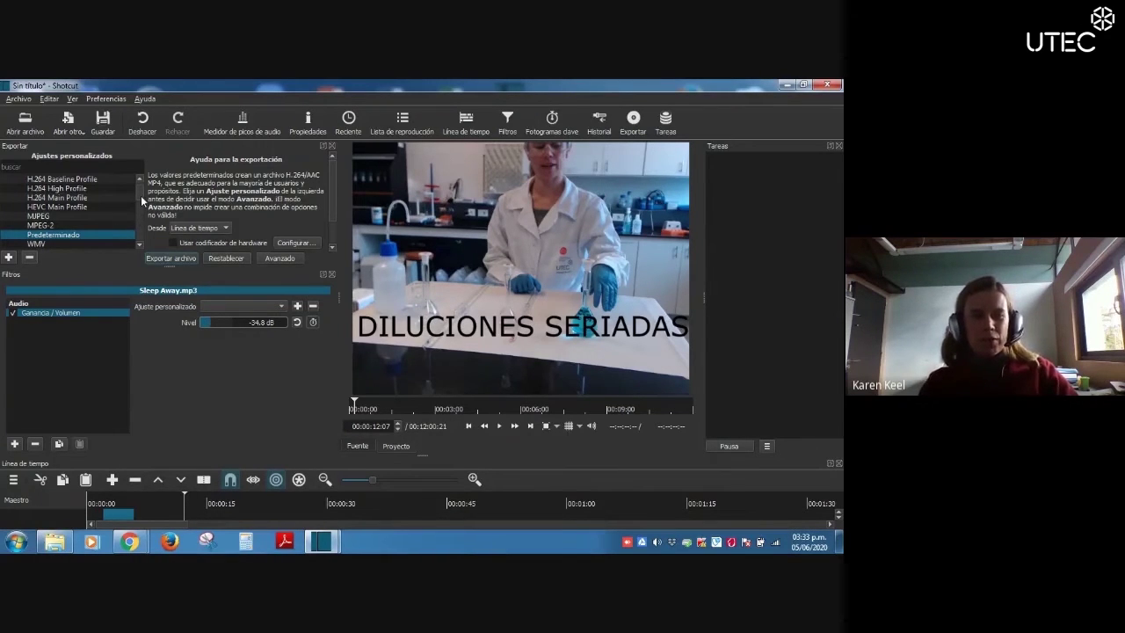
pyautogui.click(163, 260)
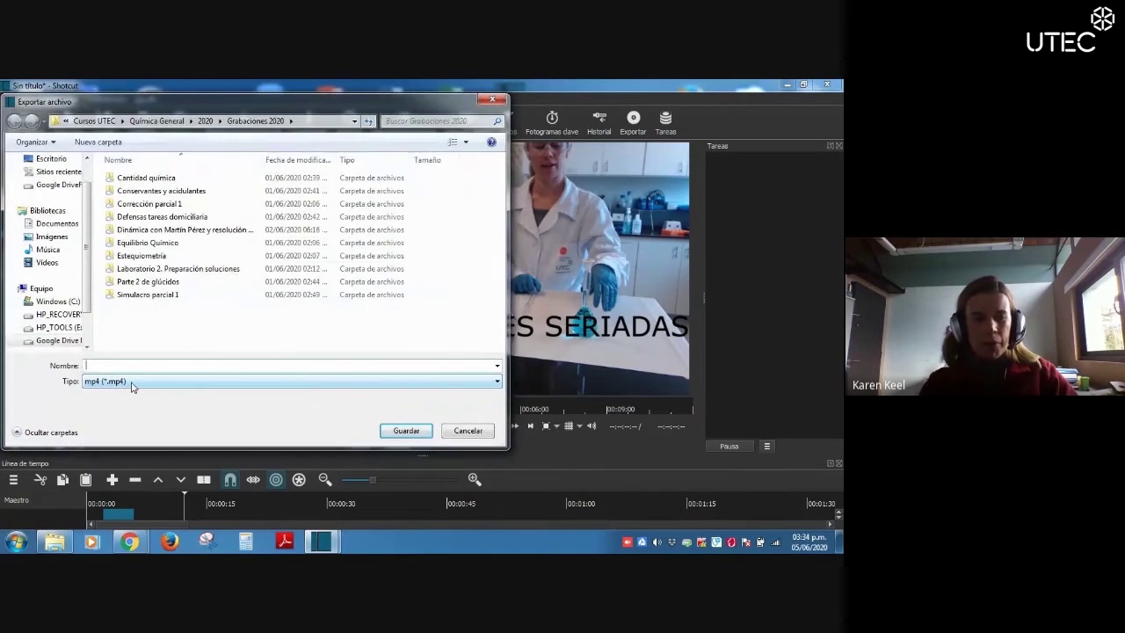
pyautogui.write('PRU')
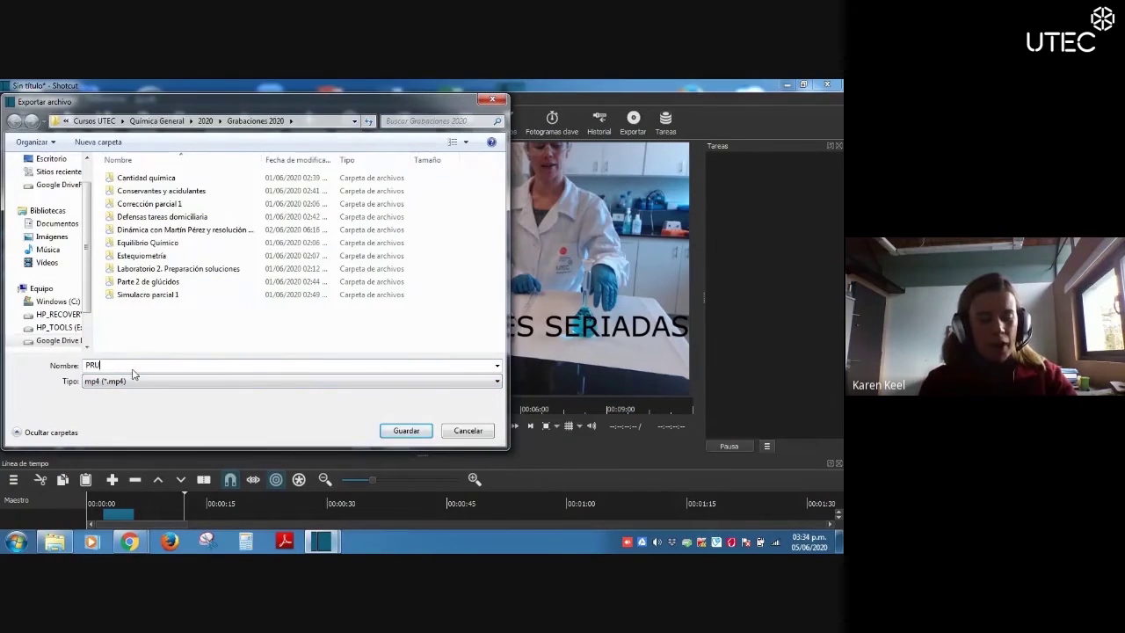
pyautogui.write('EBA')
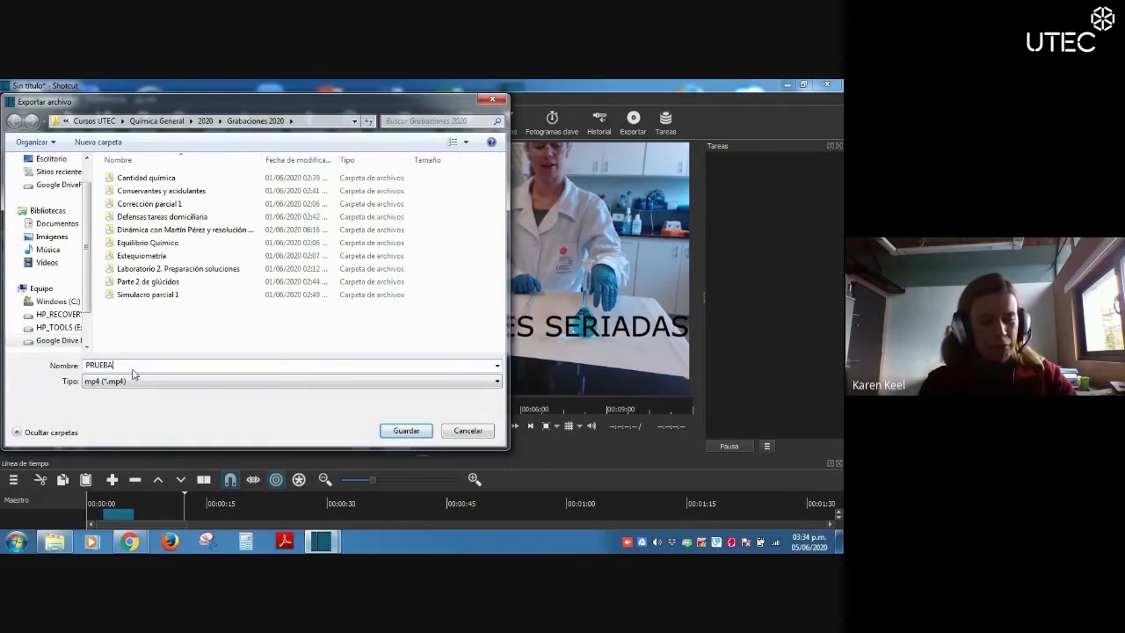
pyautogui.write(' 1')
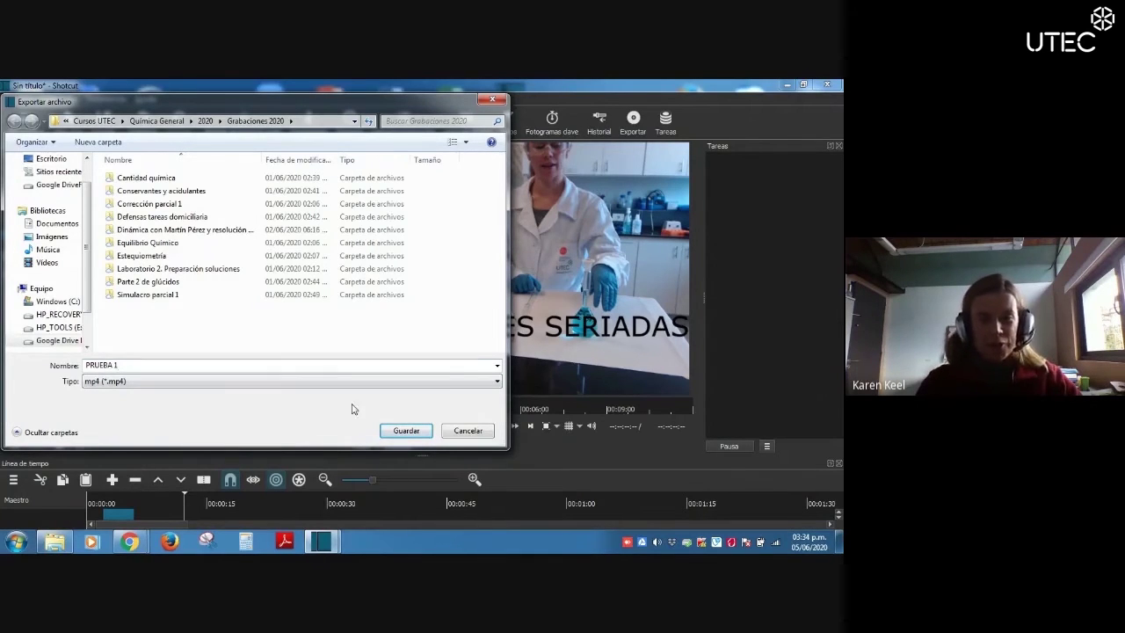
pyautogui.click(407, 432)
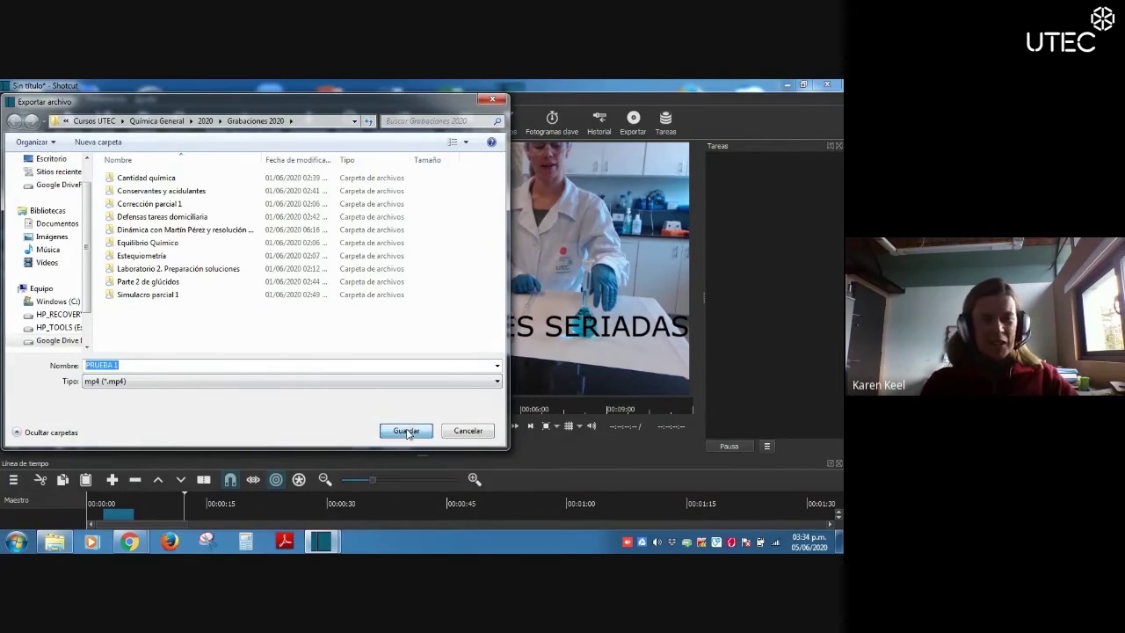